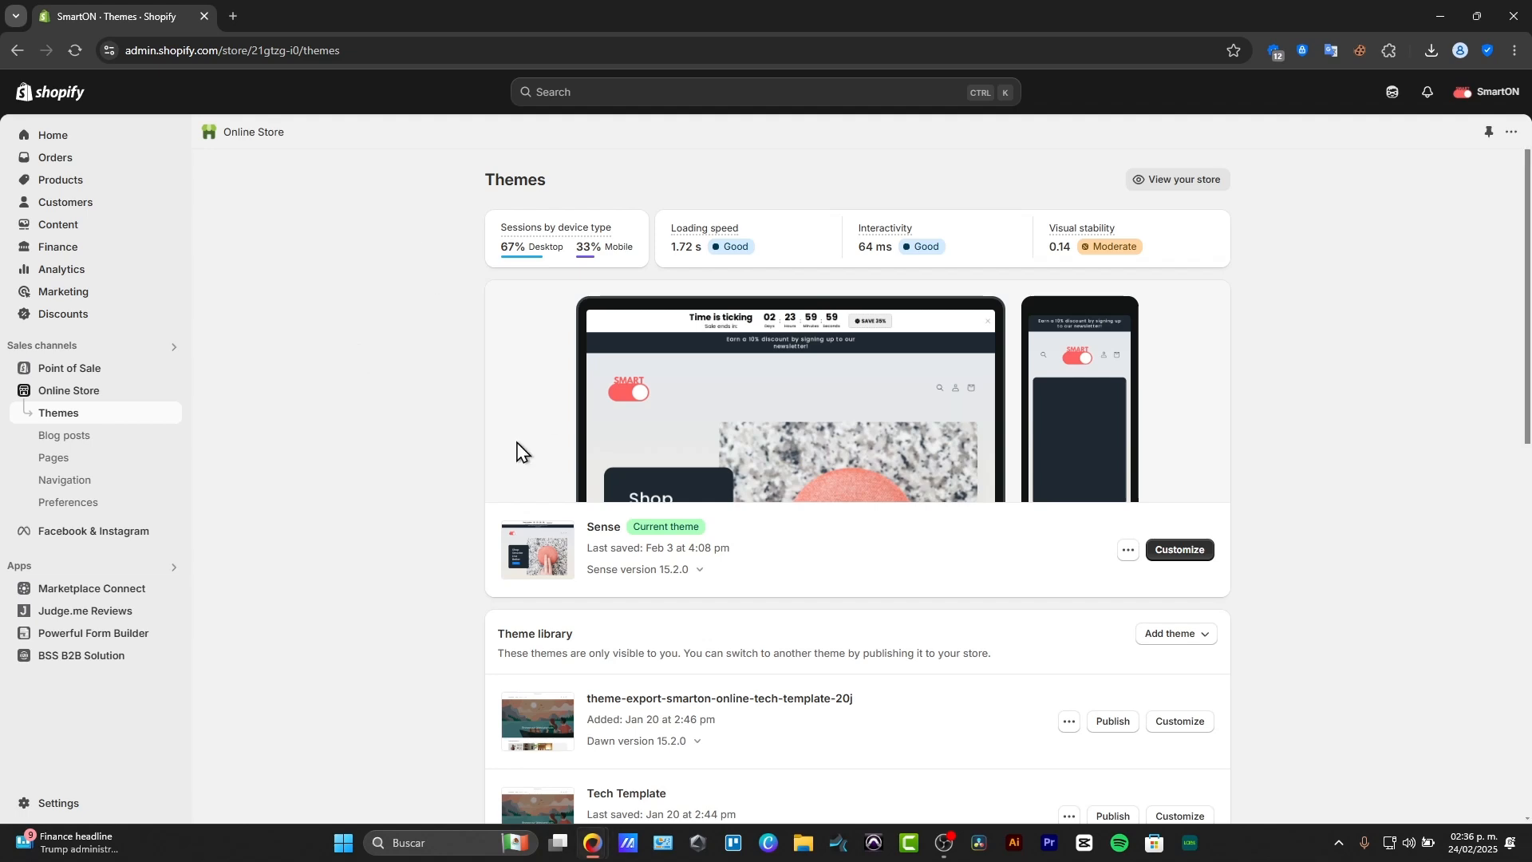
Open the online store's current Sense theme for customization.
{"action": "scroll", "coordinate": [511, 411], "scroll_direction": "down", "scroll_amount": 5}
{"action": "scroll", "coordinate": [511, 413], "scroll_direction": "up", "scroll_amount": 5}
{"action": "left_click", "coordinate": [76, 137]}
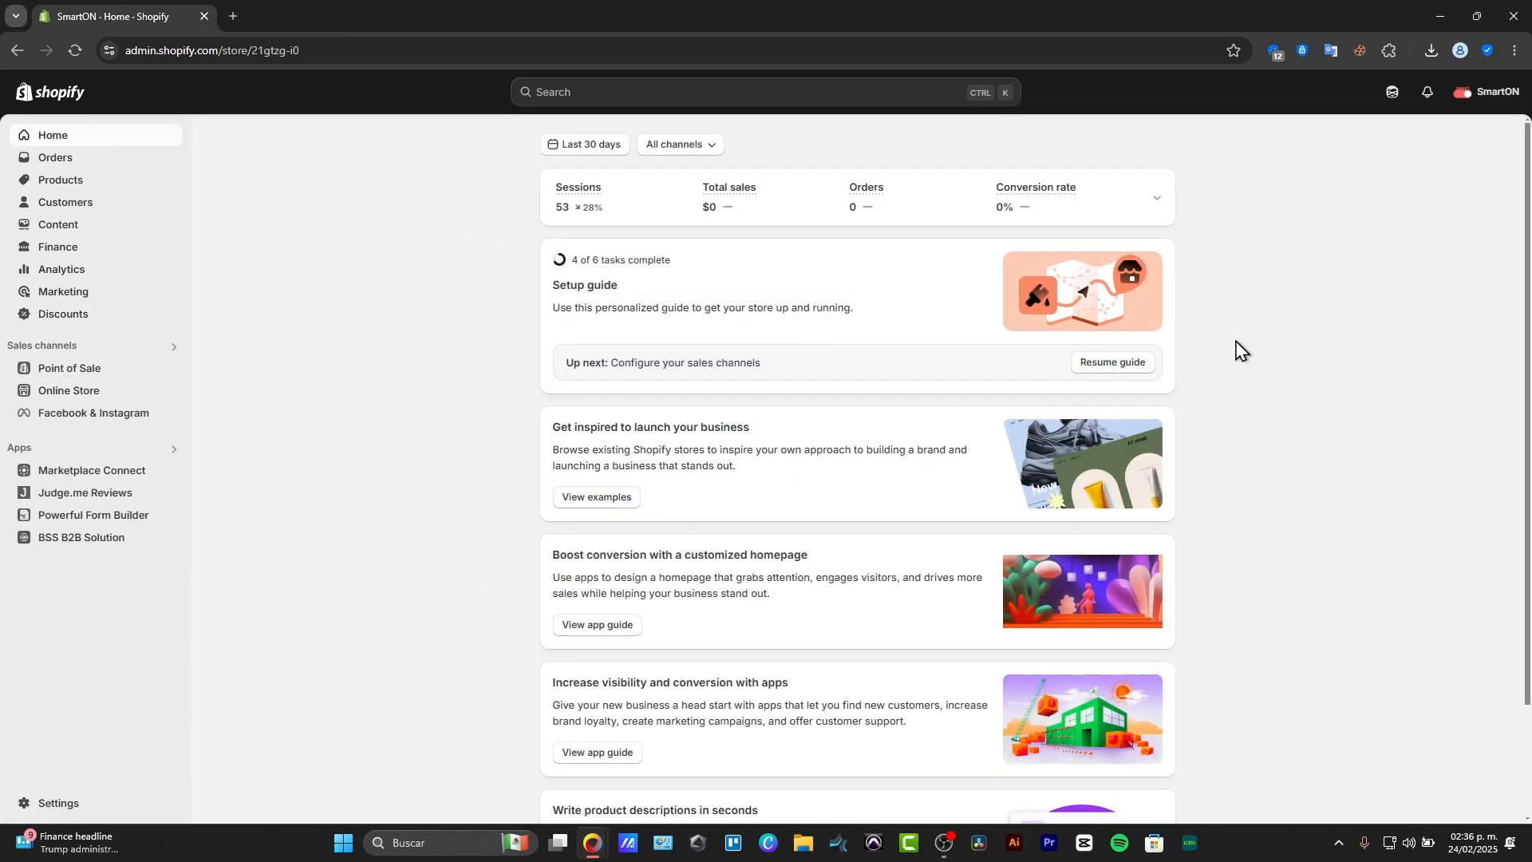
{"action": "left_click", "coordinate": [77, 391]}
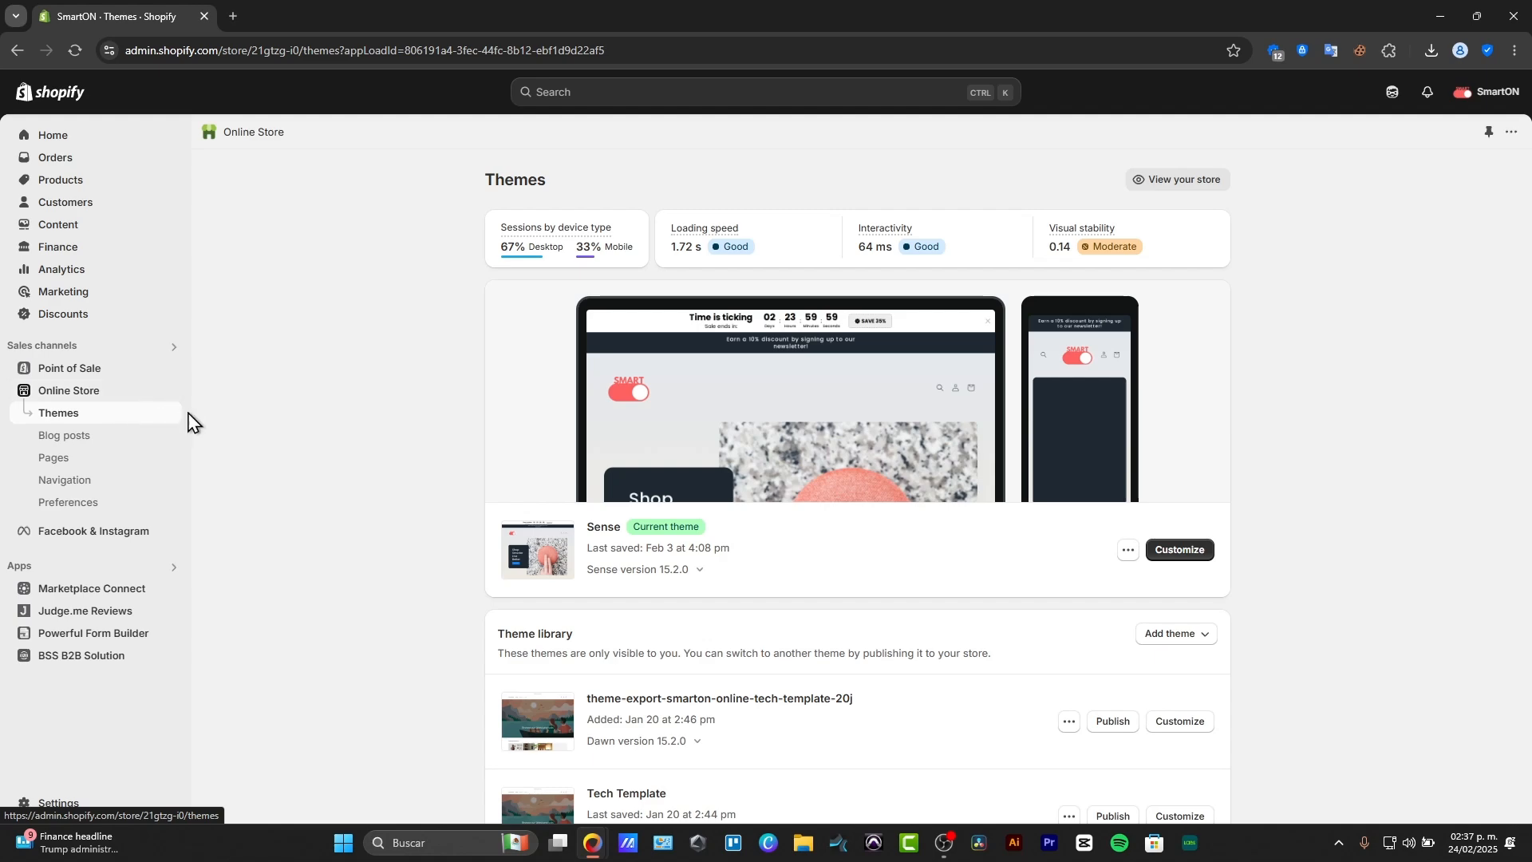
{"action": "left_click", "coordinate": [1175, 551]}
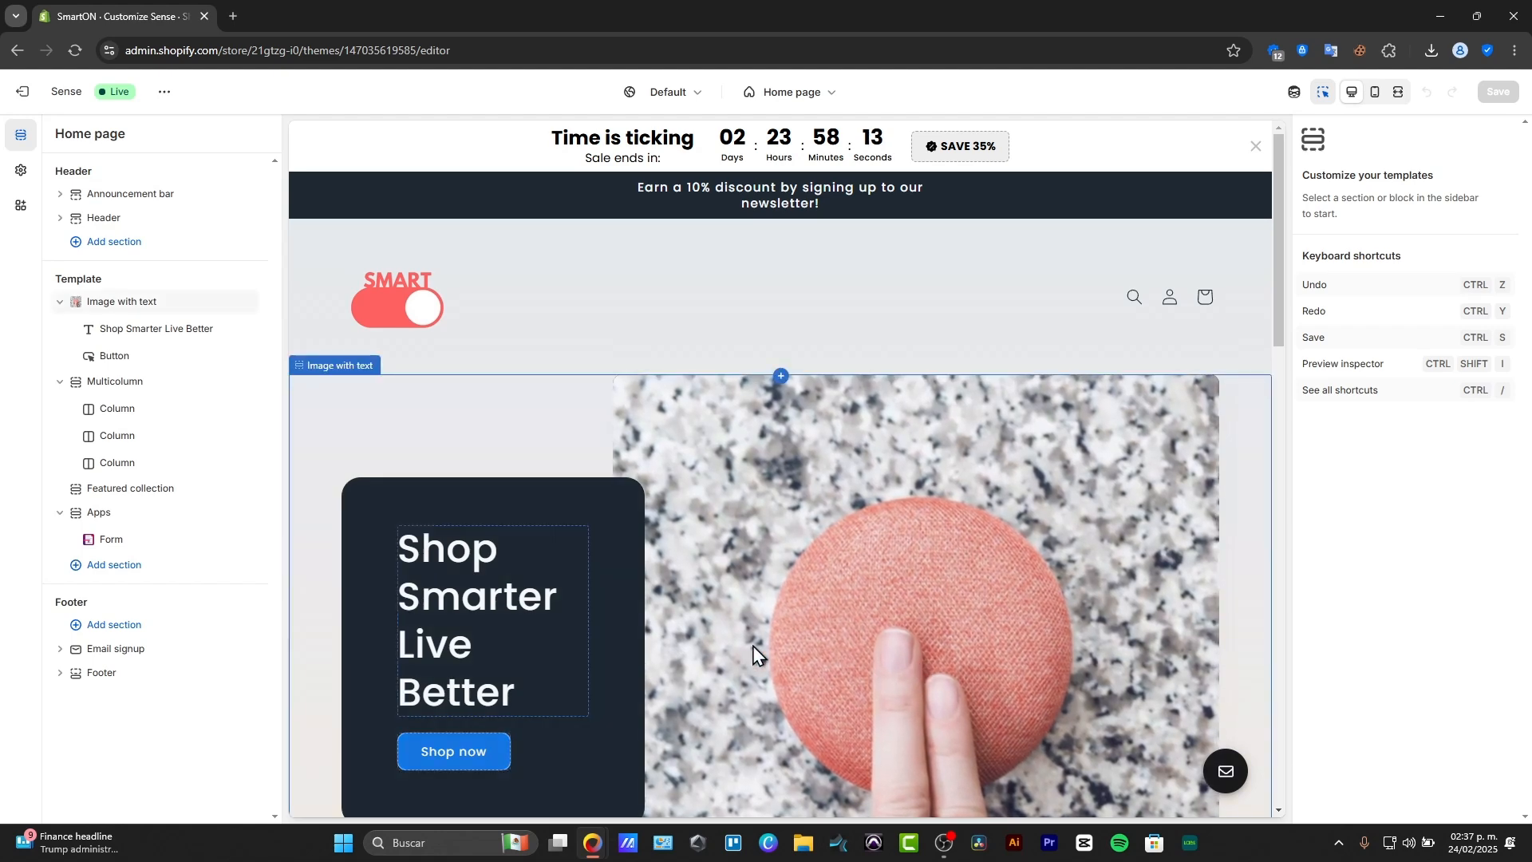
Search the sections available for the home page template for "image slider" and leave the theme editor.
{"action": "left_click", "coordinate": [102, 568]}
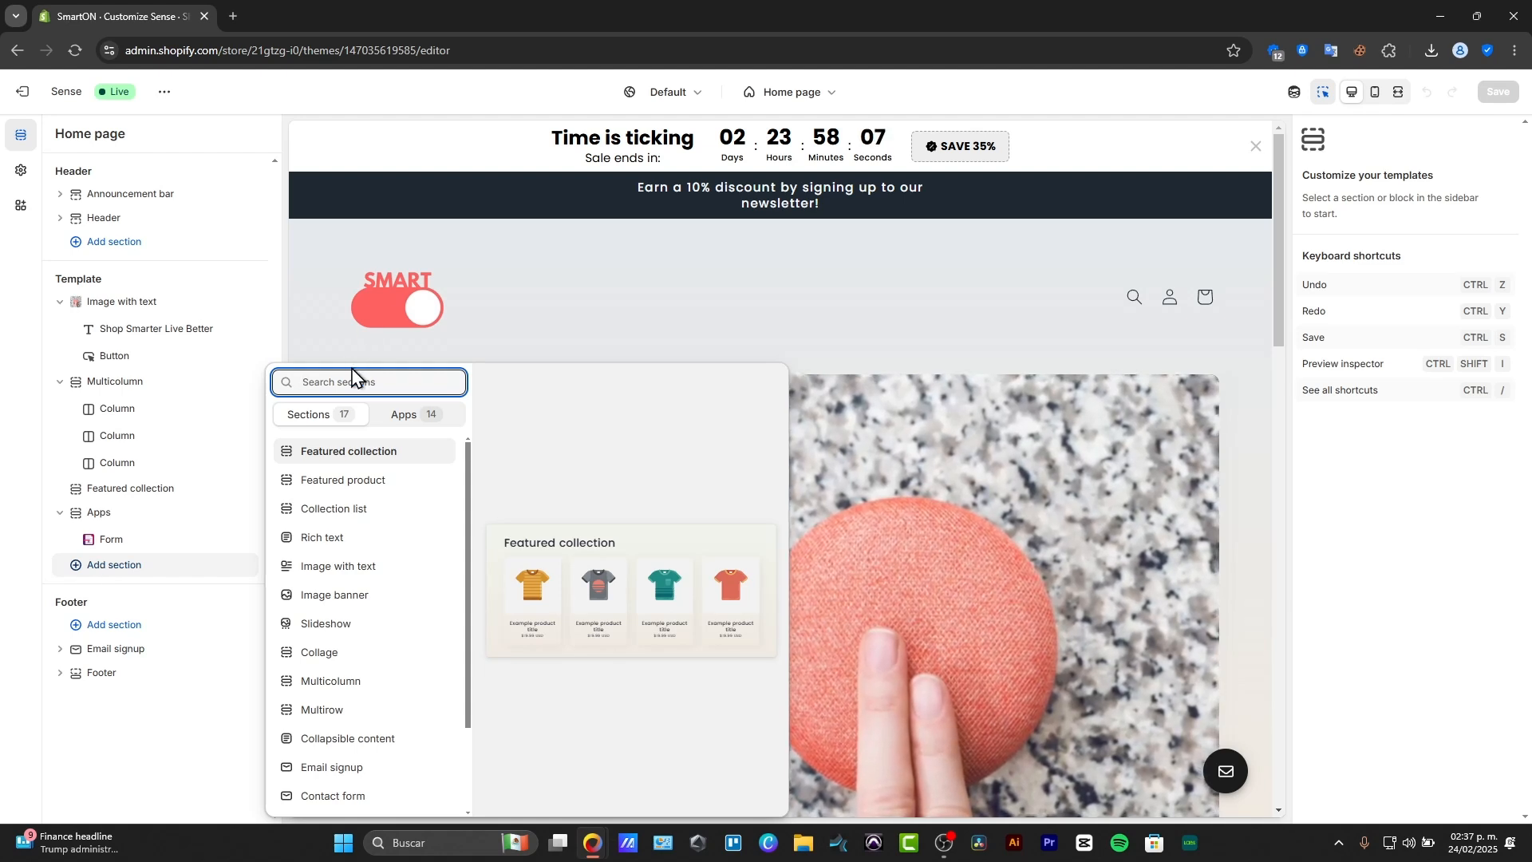
{"action": "type", "text": "im"}
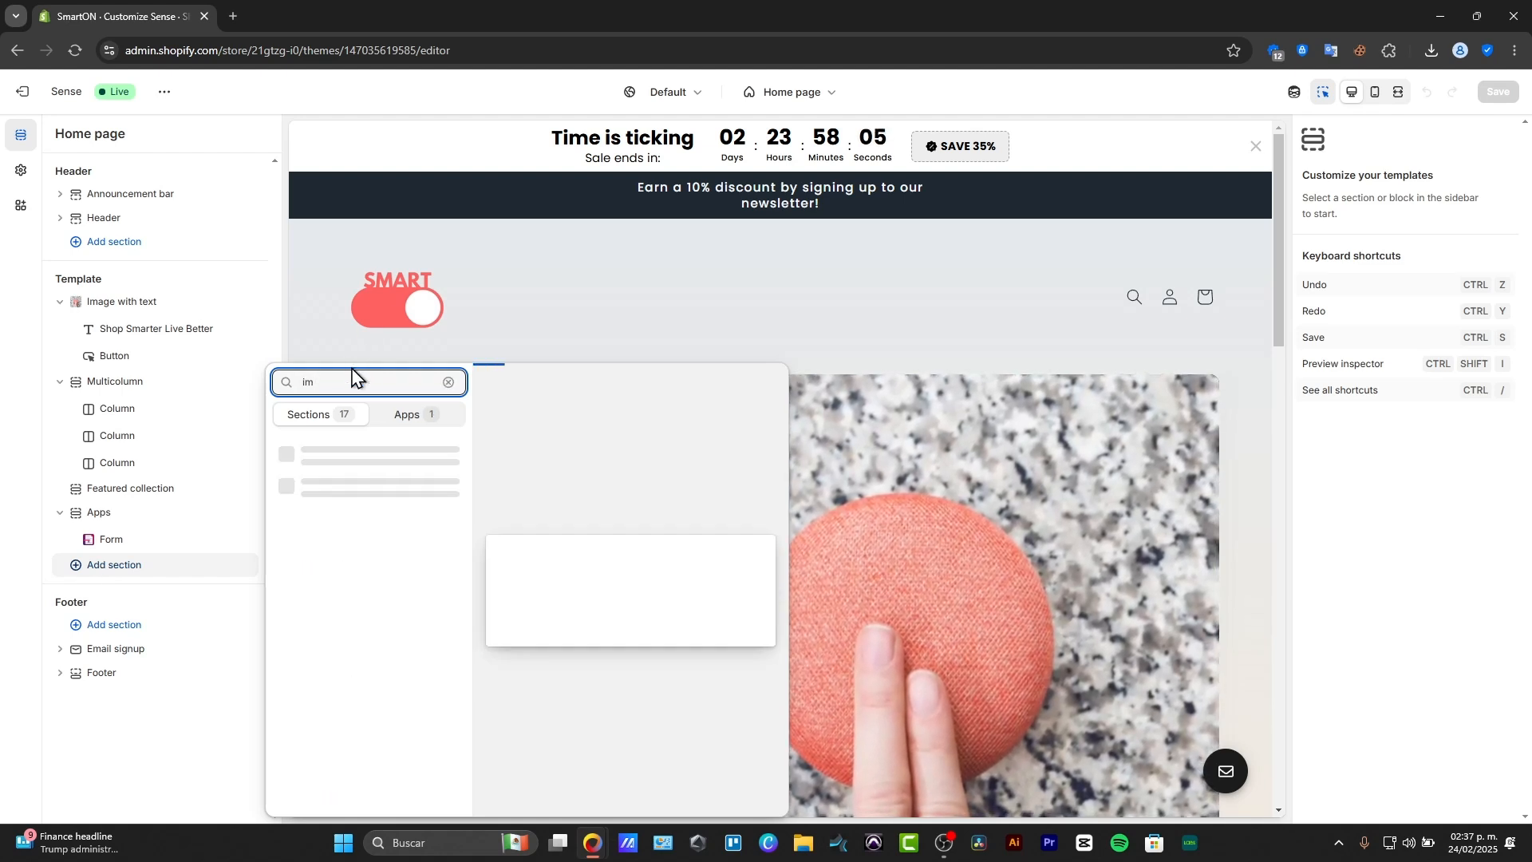
{"action": "type", "text": "age slider"}
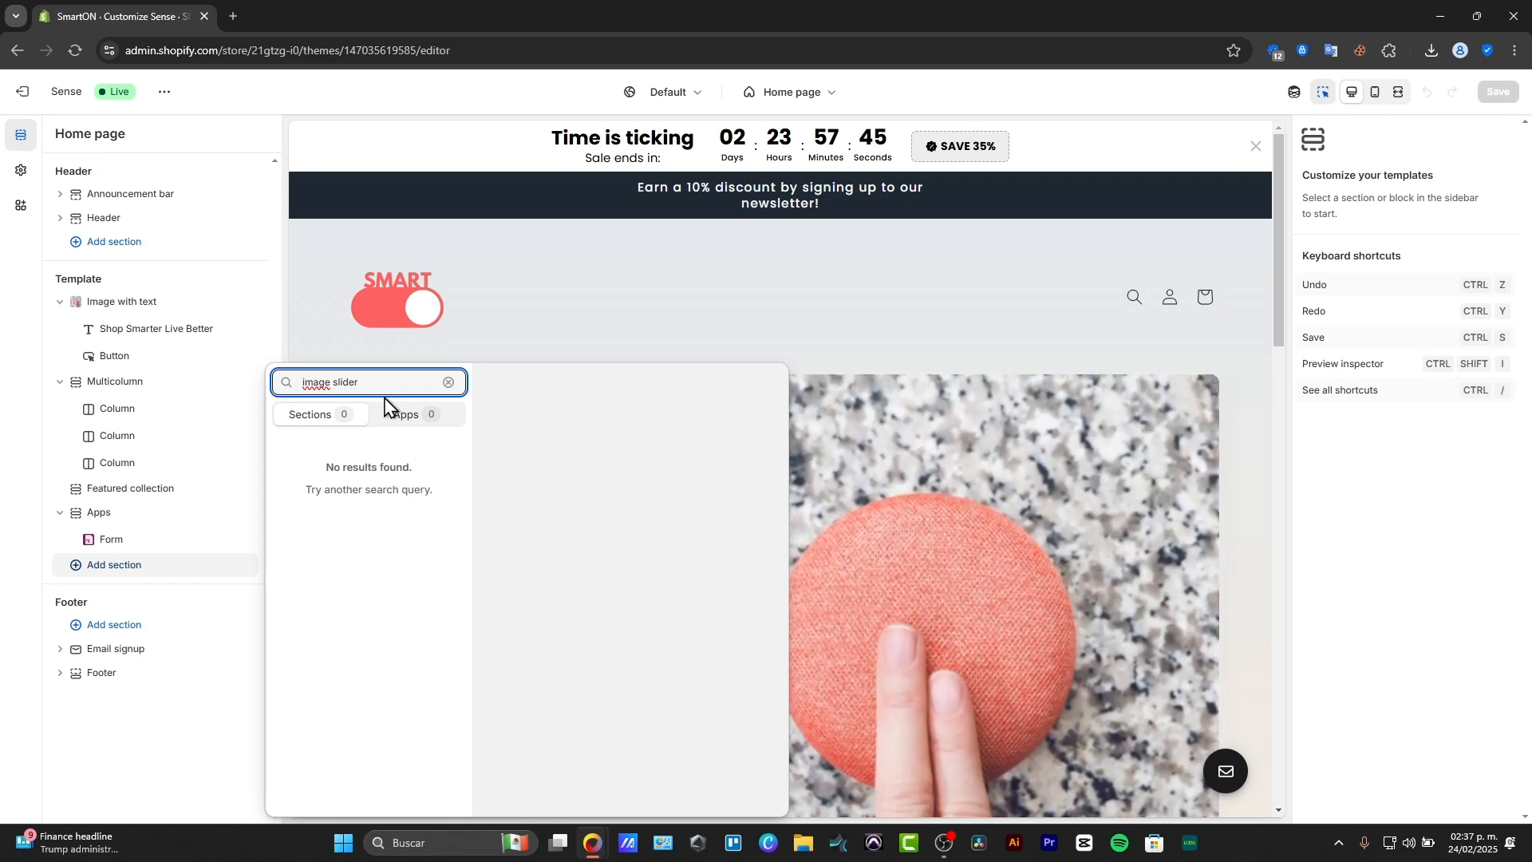
{"action": "left_click", "coordinate": [24, 97]}
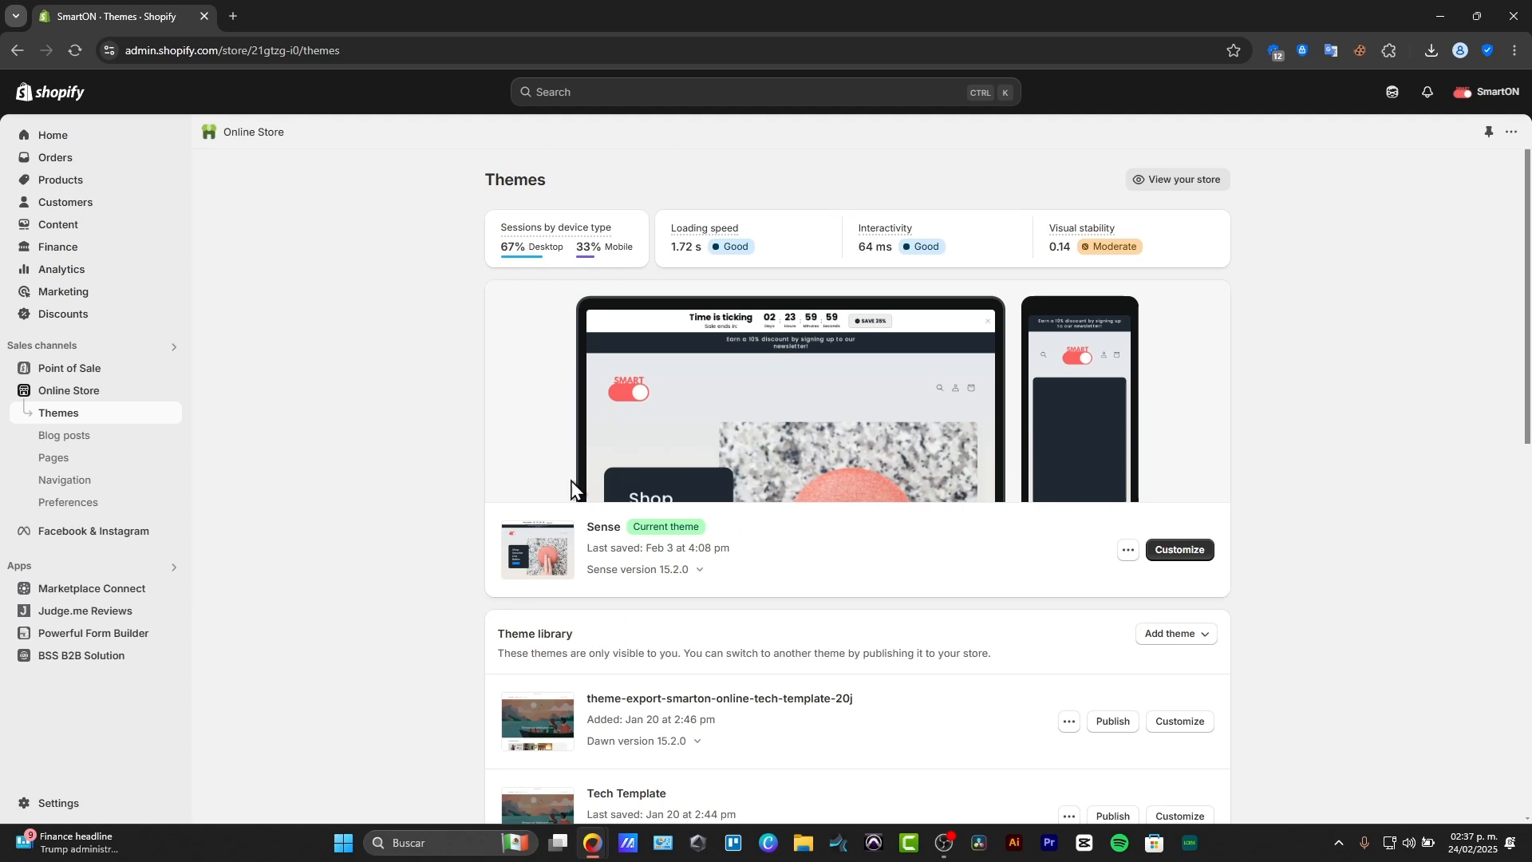
Search the Shopify App Store for "brand slider" and open the Logolicious - Logo Slider listing.
{"action": "left_click", "coordinate": [74, 572]}
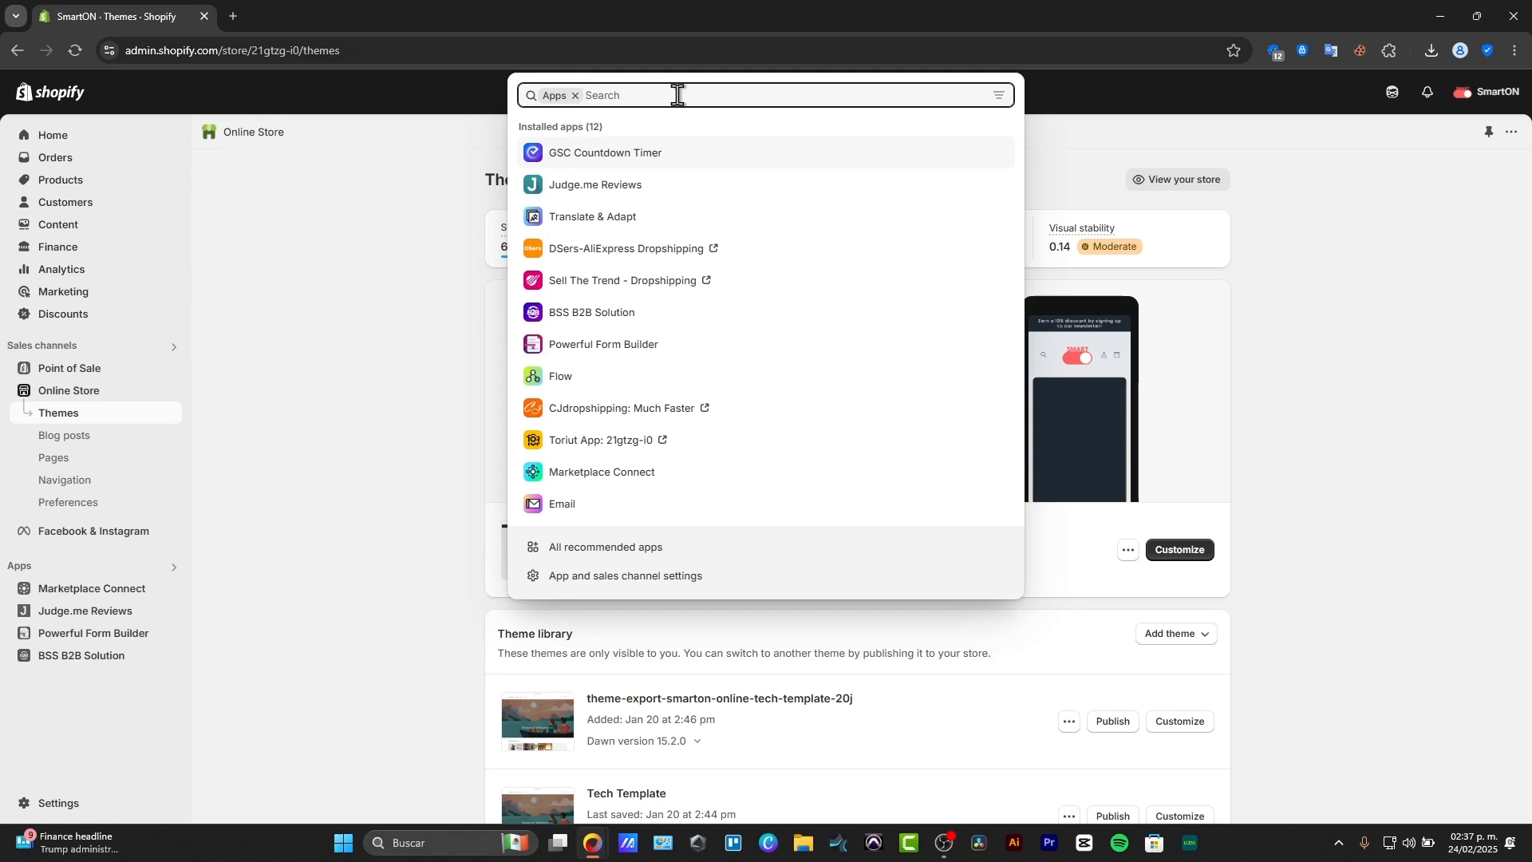
{"action": "type", "text": "ba"}
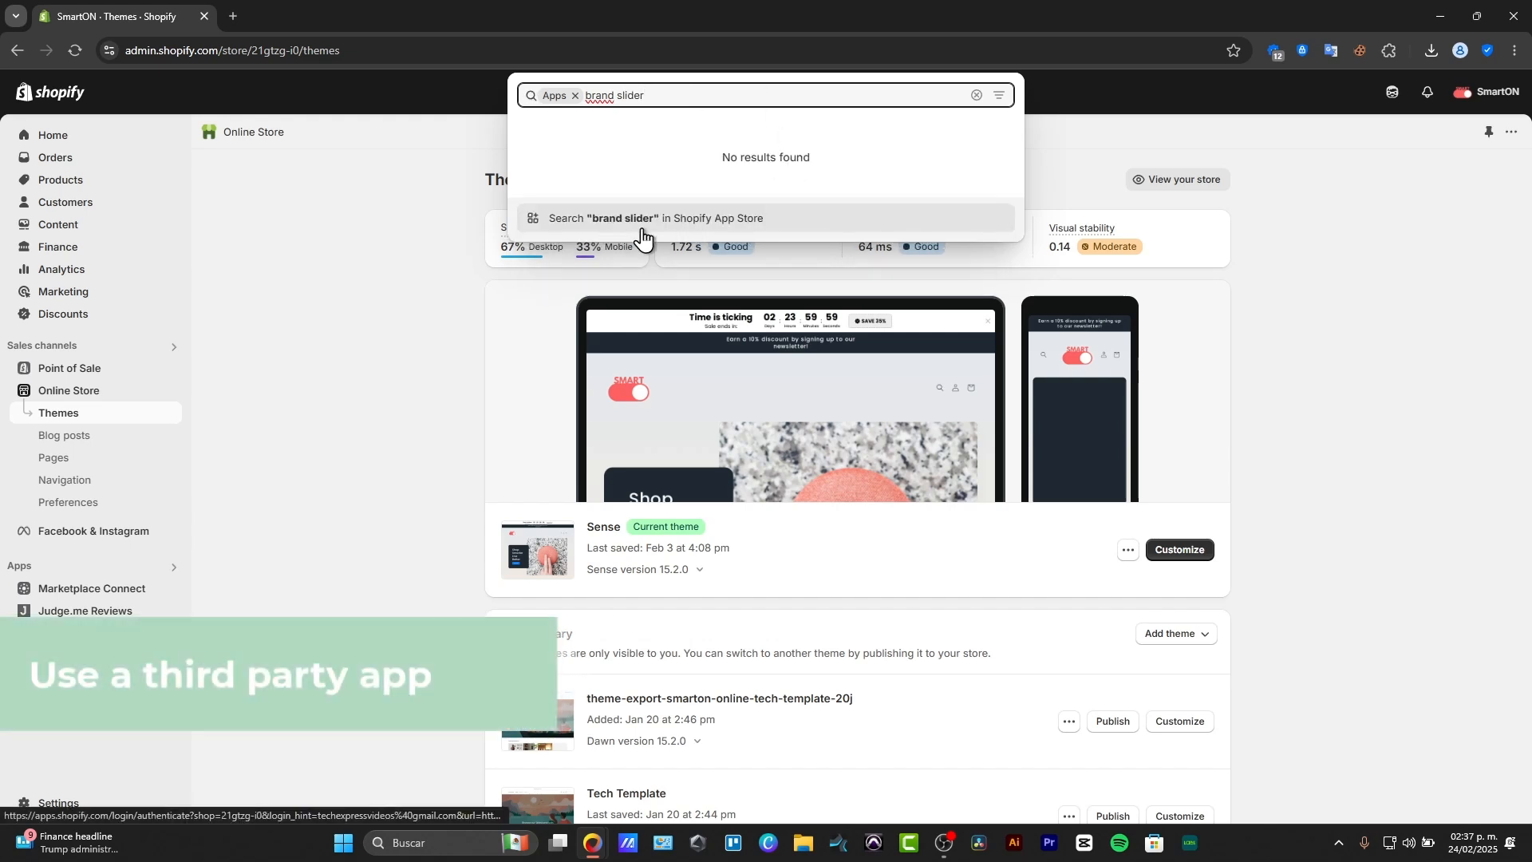
{"action": "left_click", "coordinate": [643, 231]}
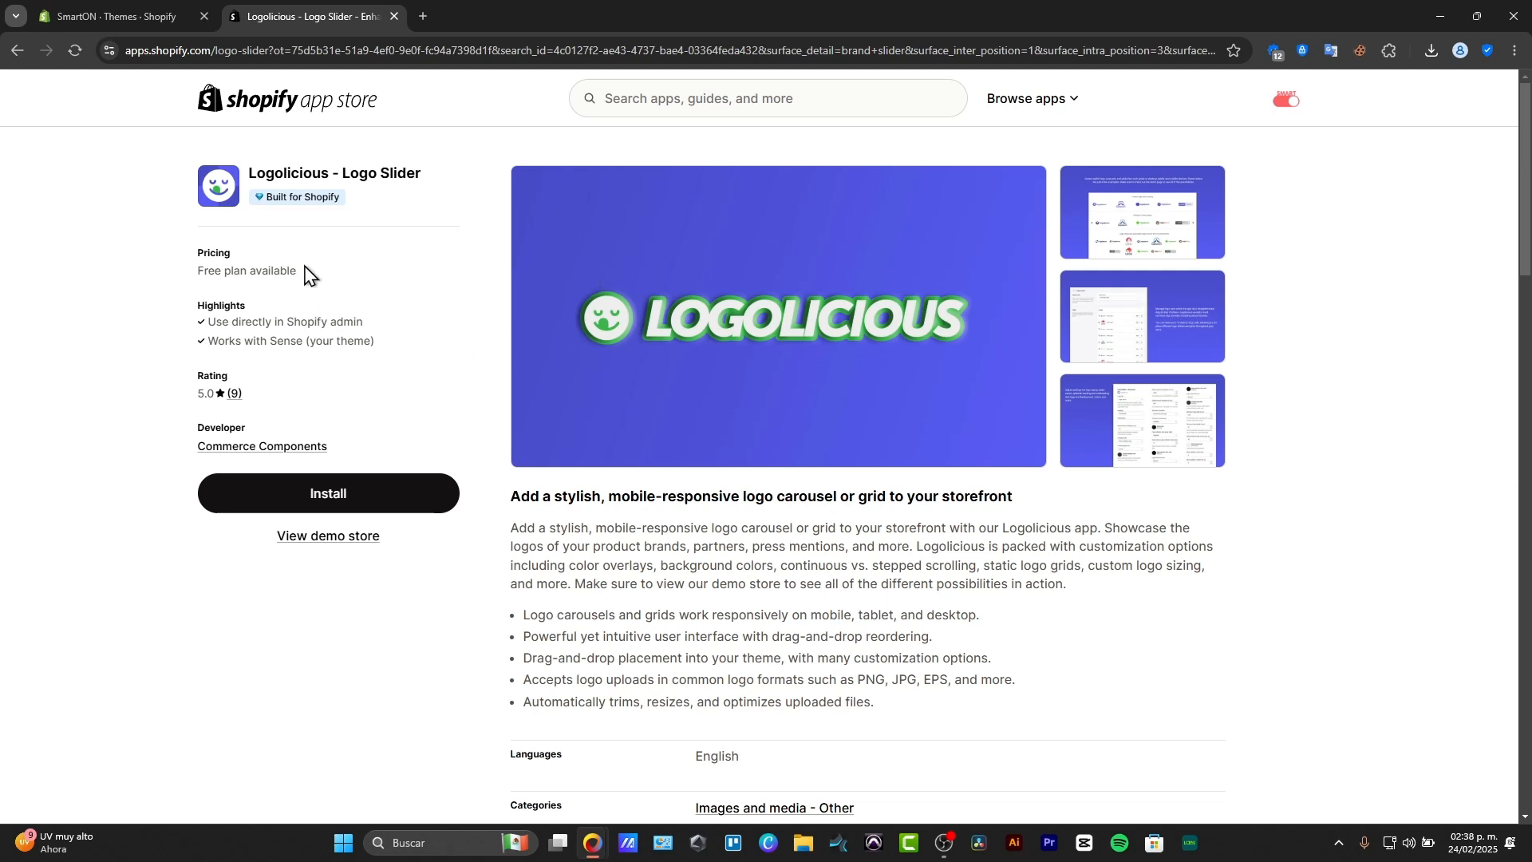
Install the Logolicious - Logo Slider app on the store and look over its logo sets.
{"action": "left_click_drag", "start_coordinate": [304, 270], "coordinate": [177, 254]}
{"action": "left_click", "coordinate": [339, 489]}
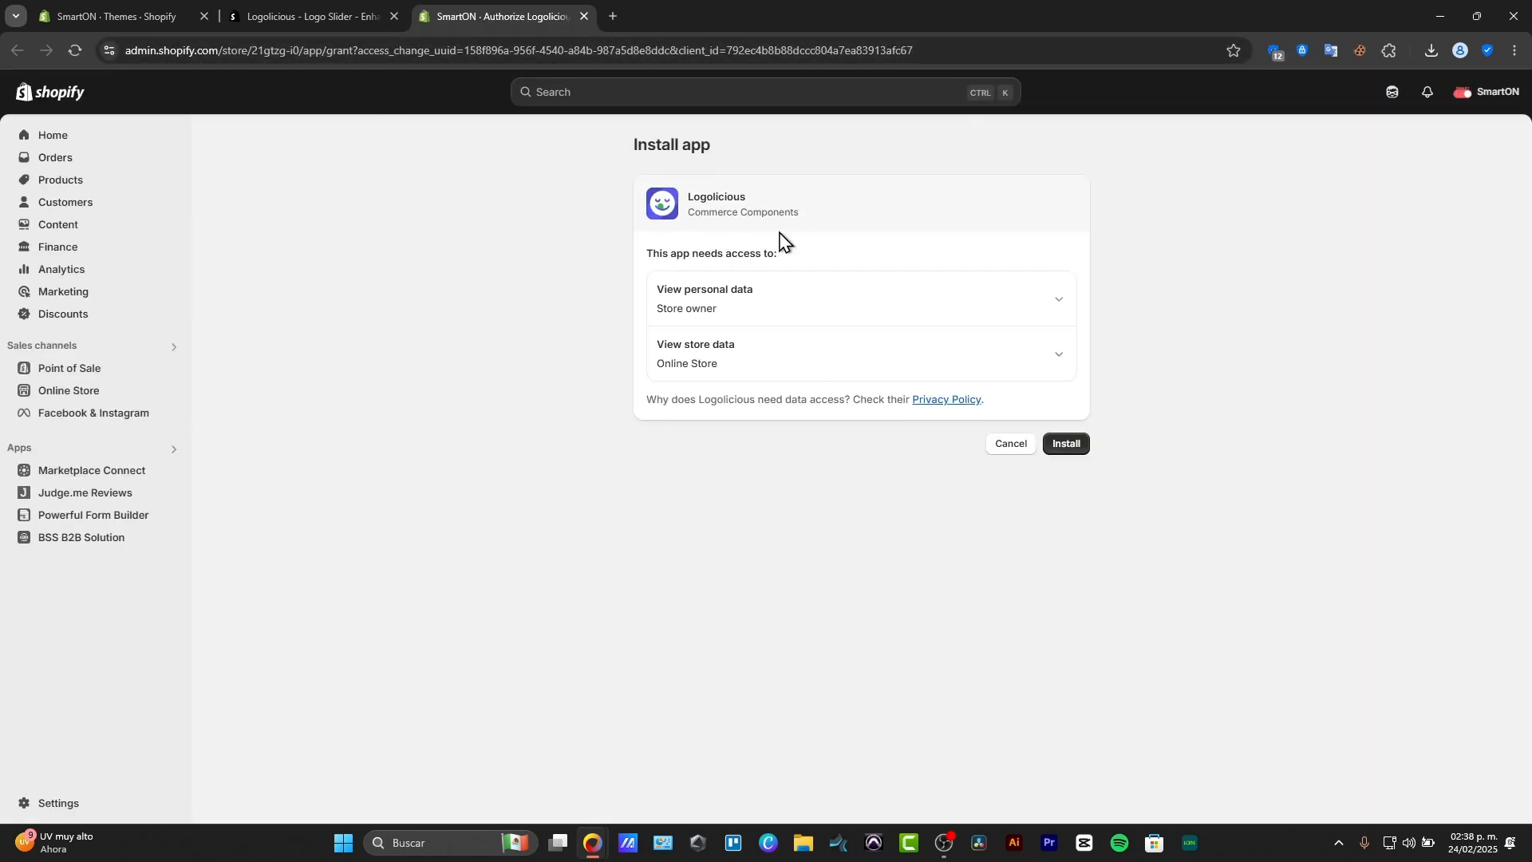
{"action": "left_click", "coordinate": [1079, 450]}
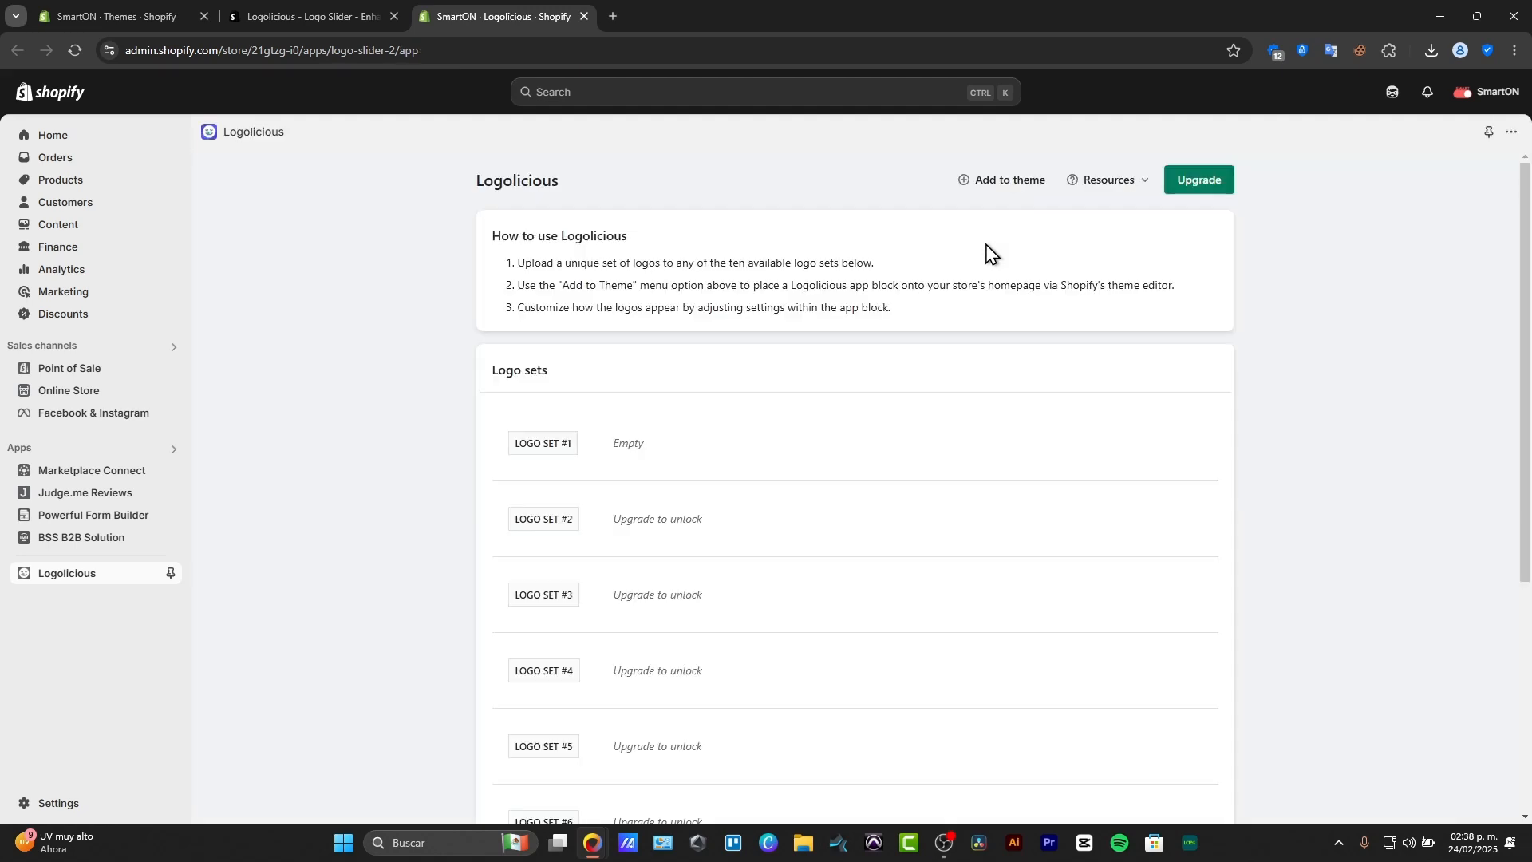
{"action": "scroll", "coordinate": [766, 471], "scroll_direction": "down", "scroll_amount": 4}
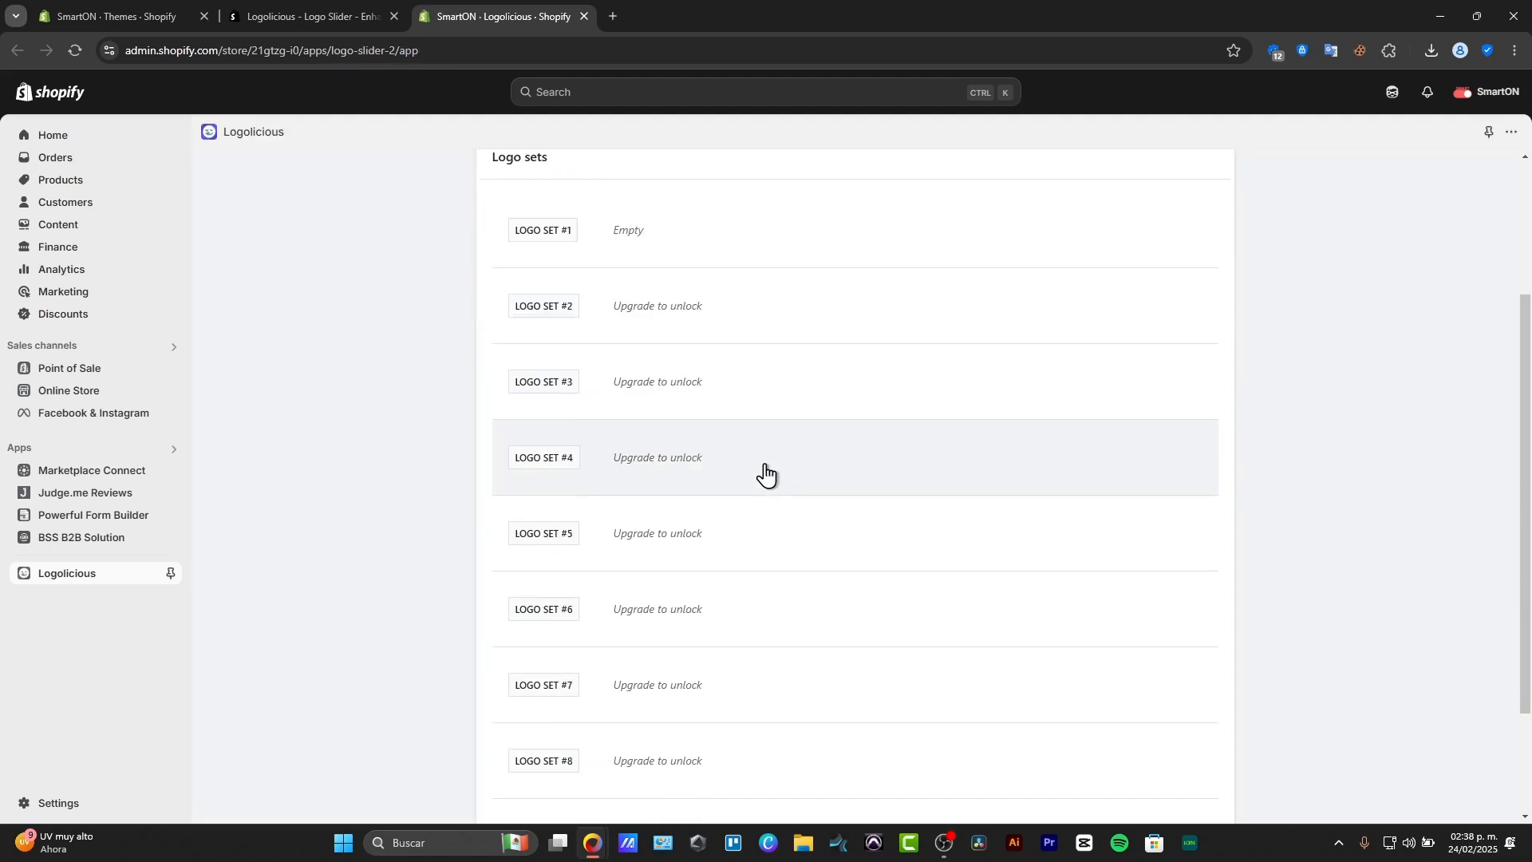
{"action": "scroll", "coordinate": [769, 574], "scroll_direction": "up", "scroll_amount": 4}
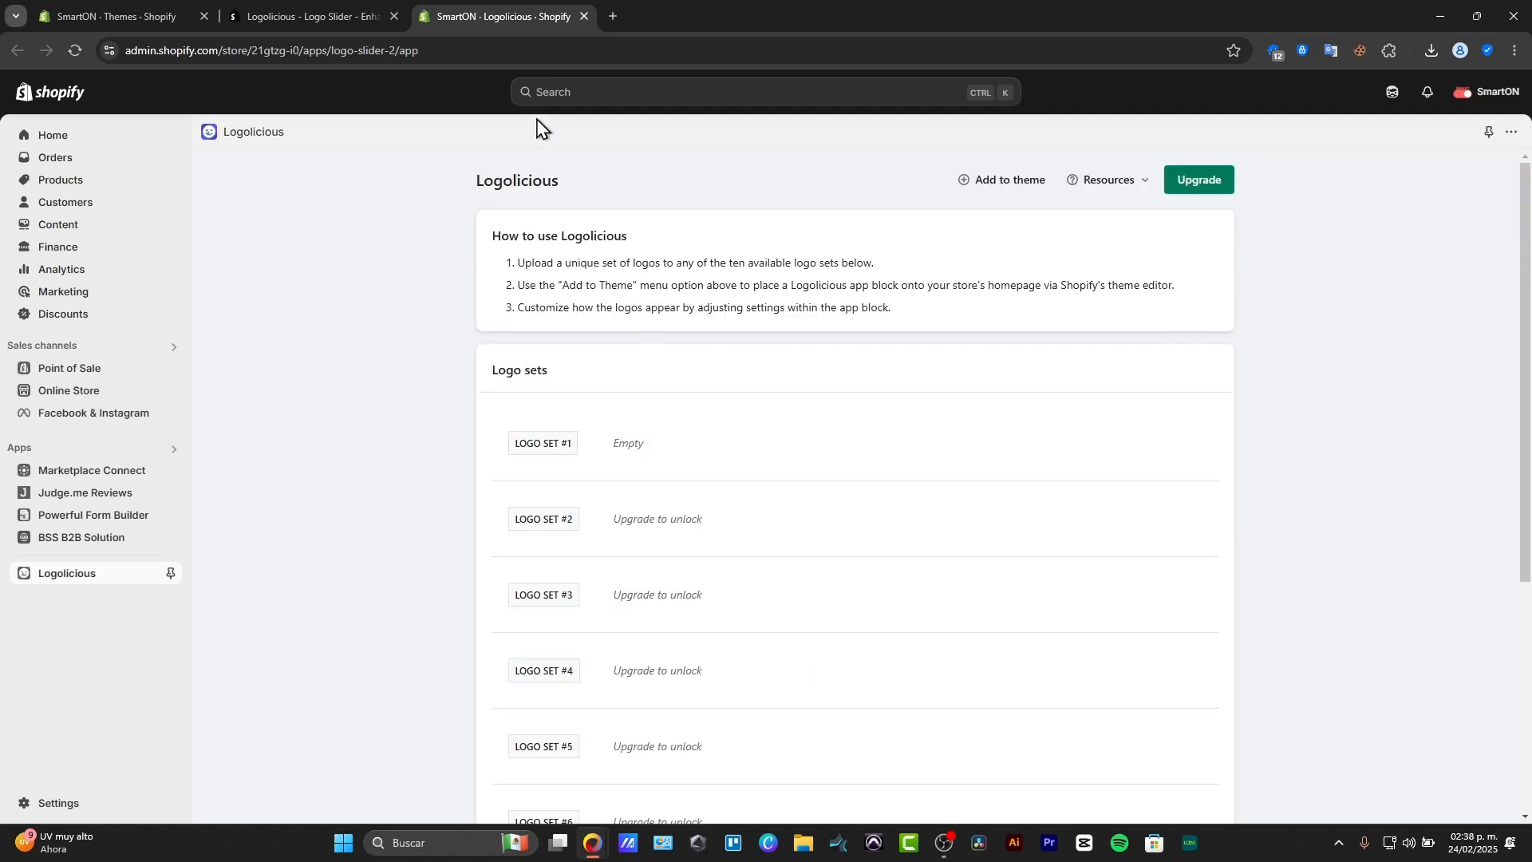
Search Google for "nike logo png" in a new browser tab and show the image results.
{"action": "left_click", "coordinate": [612, 17]}
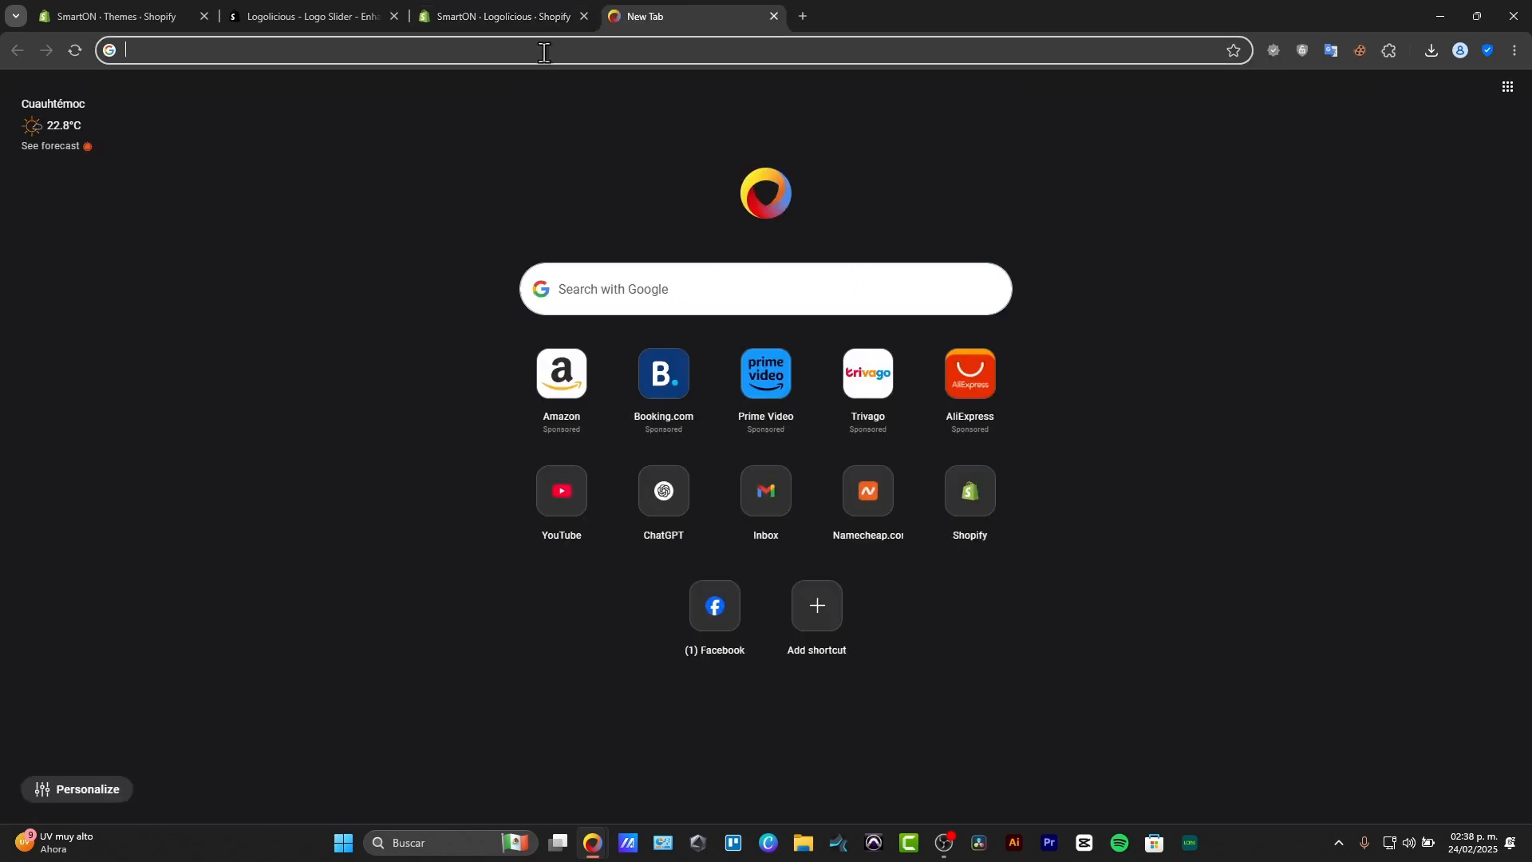
{"action": "type", "text": "nike"}
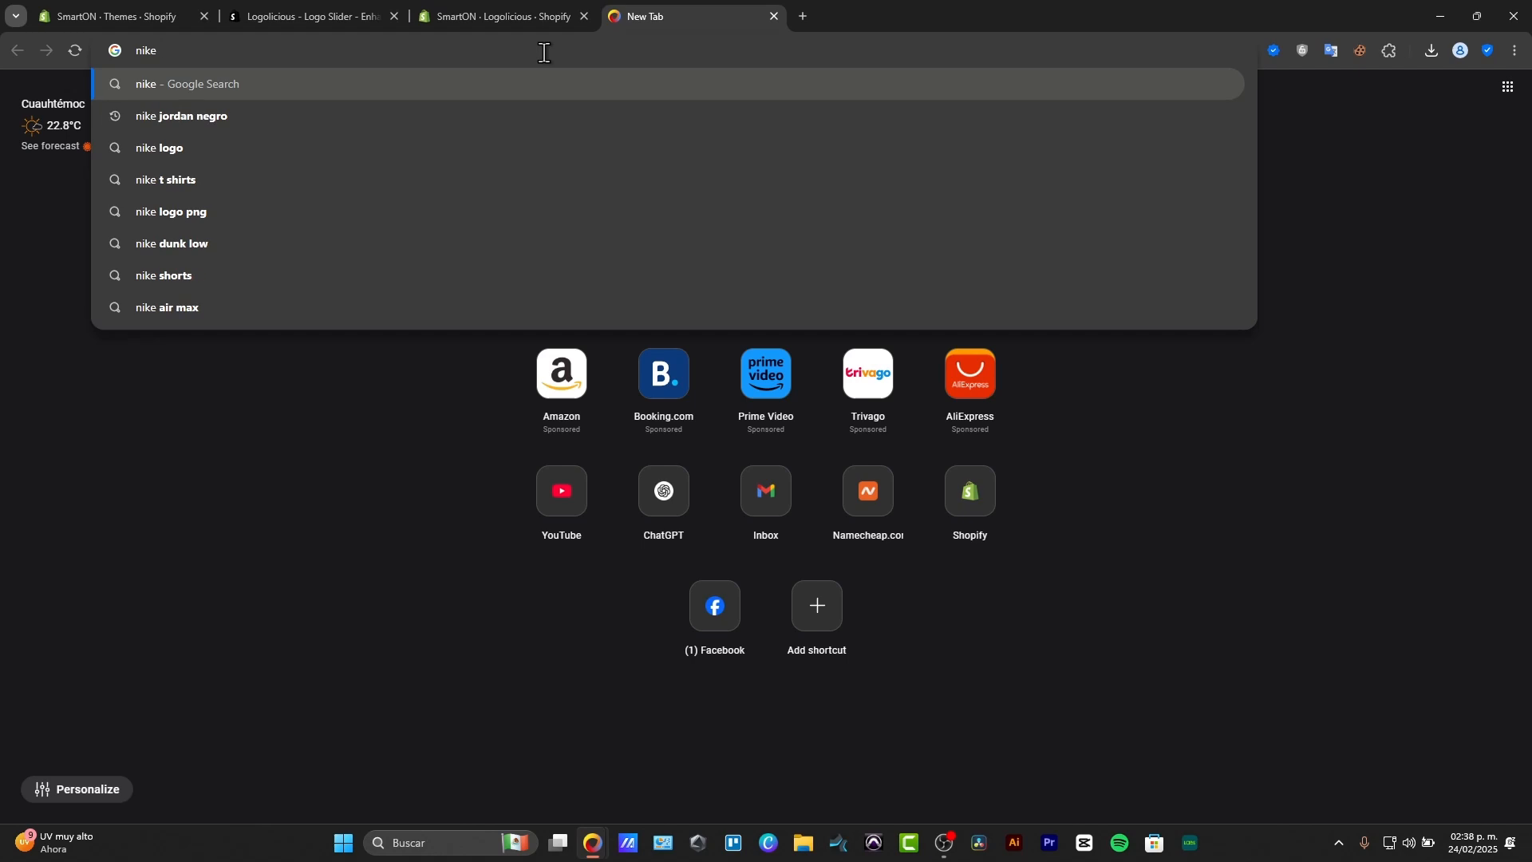
{"action": "type", "text": " logo png"}
{"action": "key", "text": "Return"}
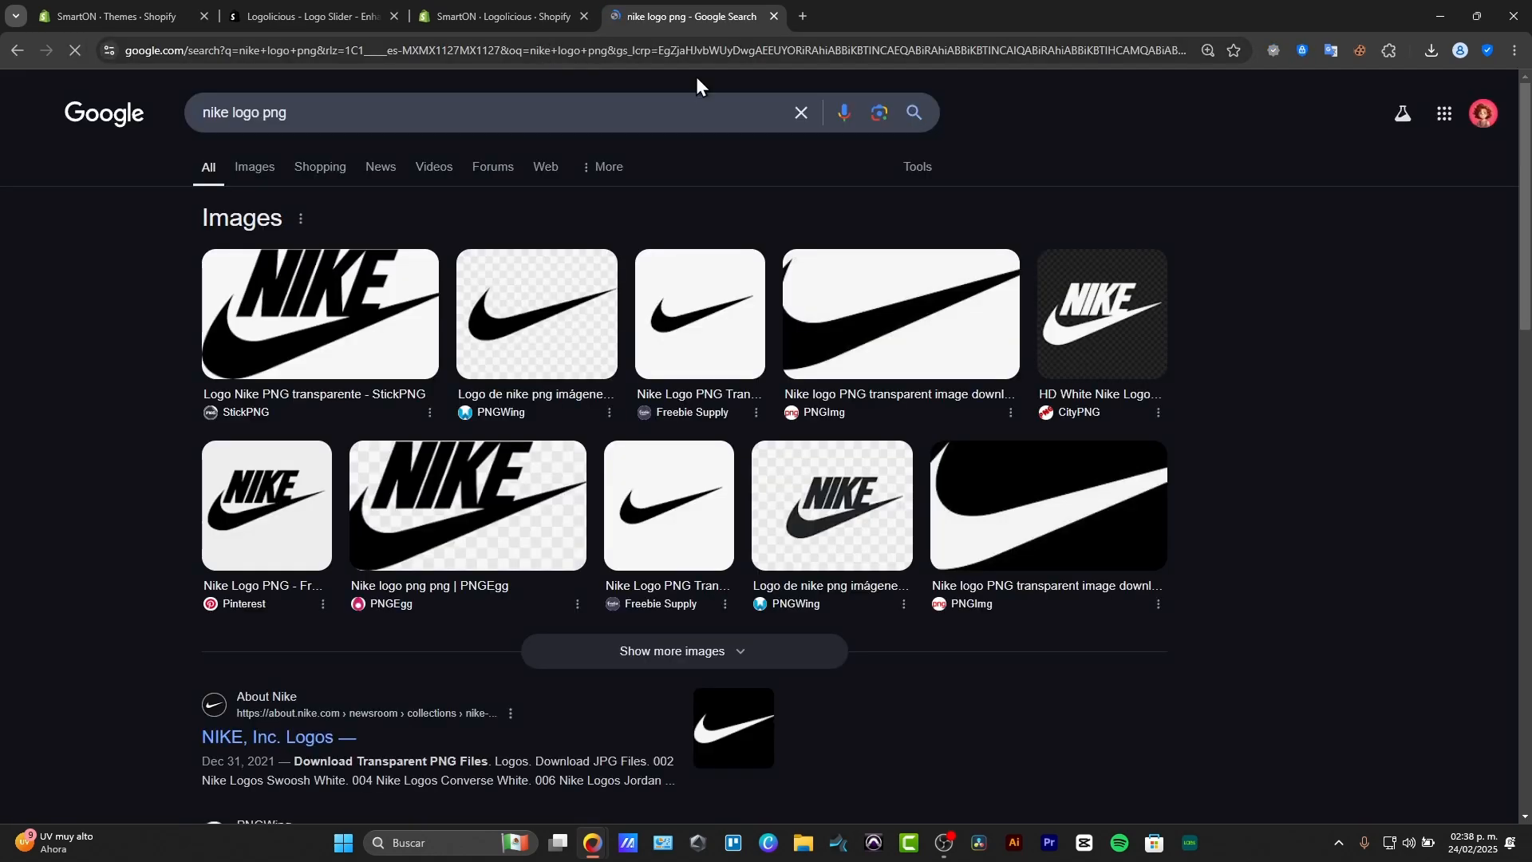
{"action": "left_click", "coordinate": [252, 167]}
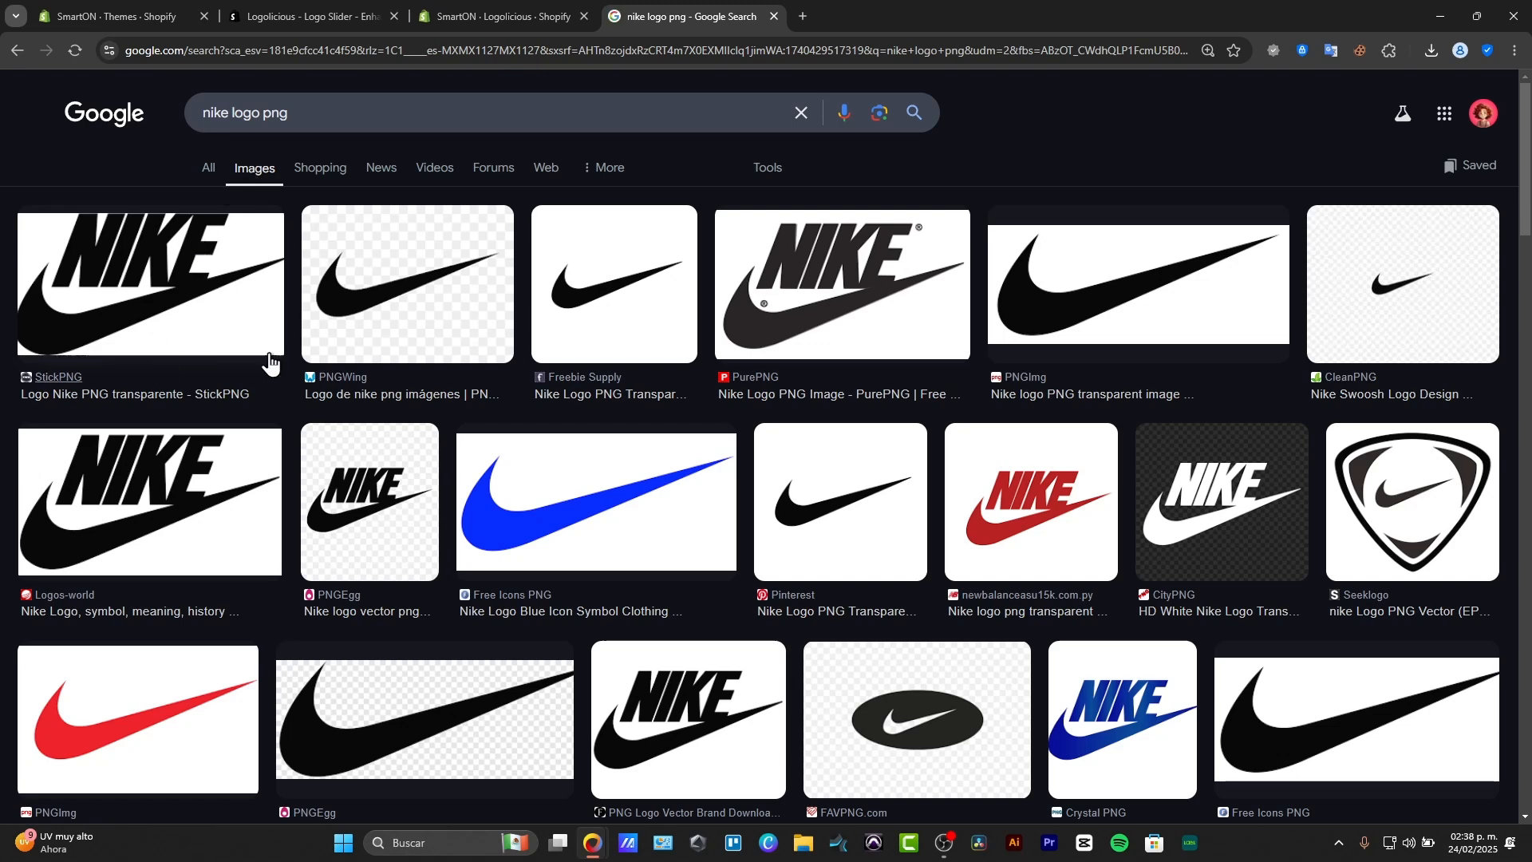
Save the transparent Nike swoosh PNG from the Freebie Supply result to the computer.
{"action": "left_click", "coordinate": [154, 294]}
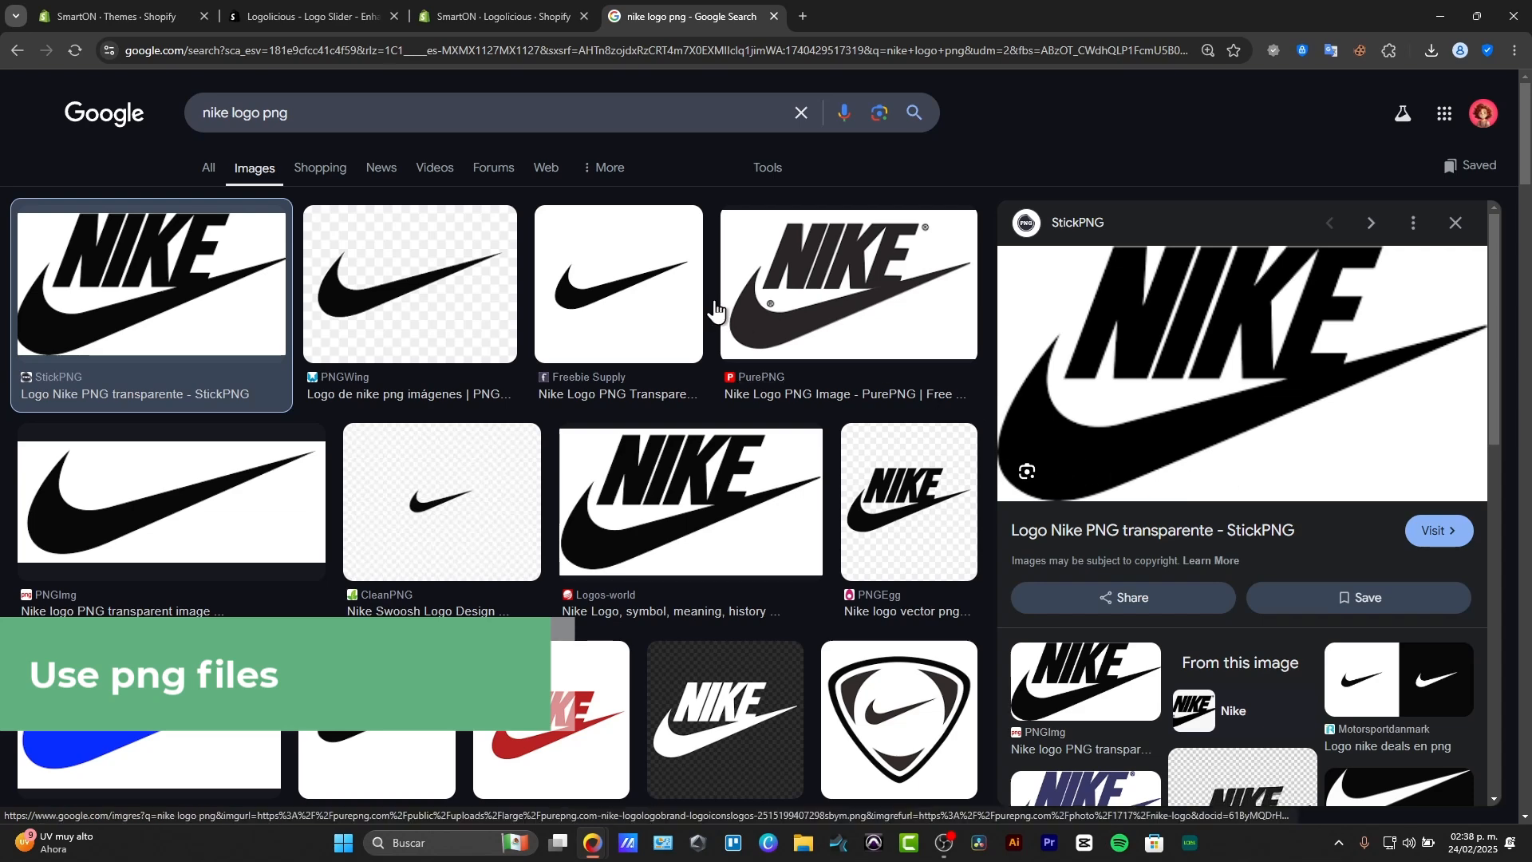
{"action": "left_click", "coordinate": [631, 302]}
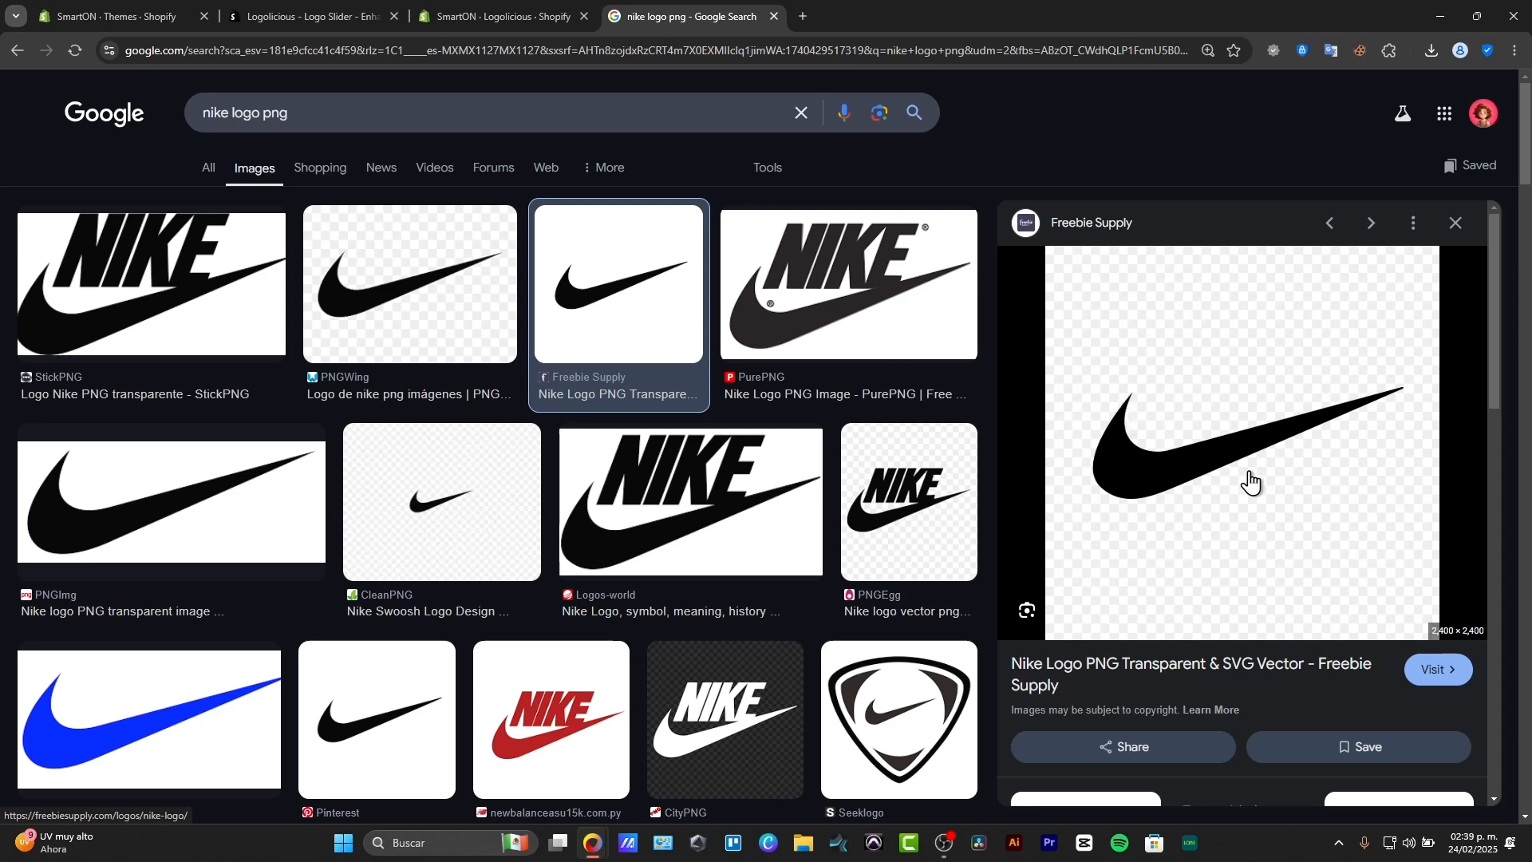
{"action": "right_click", "coordinate": [1159, 559]}
{"action": "left_click", "coordinate": [1250, 442]}
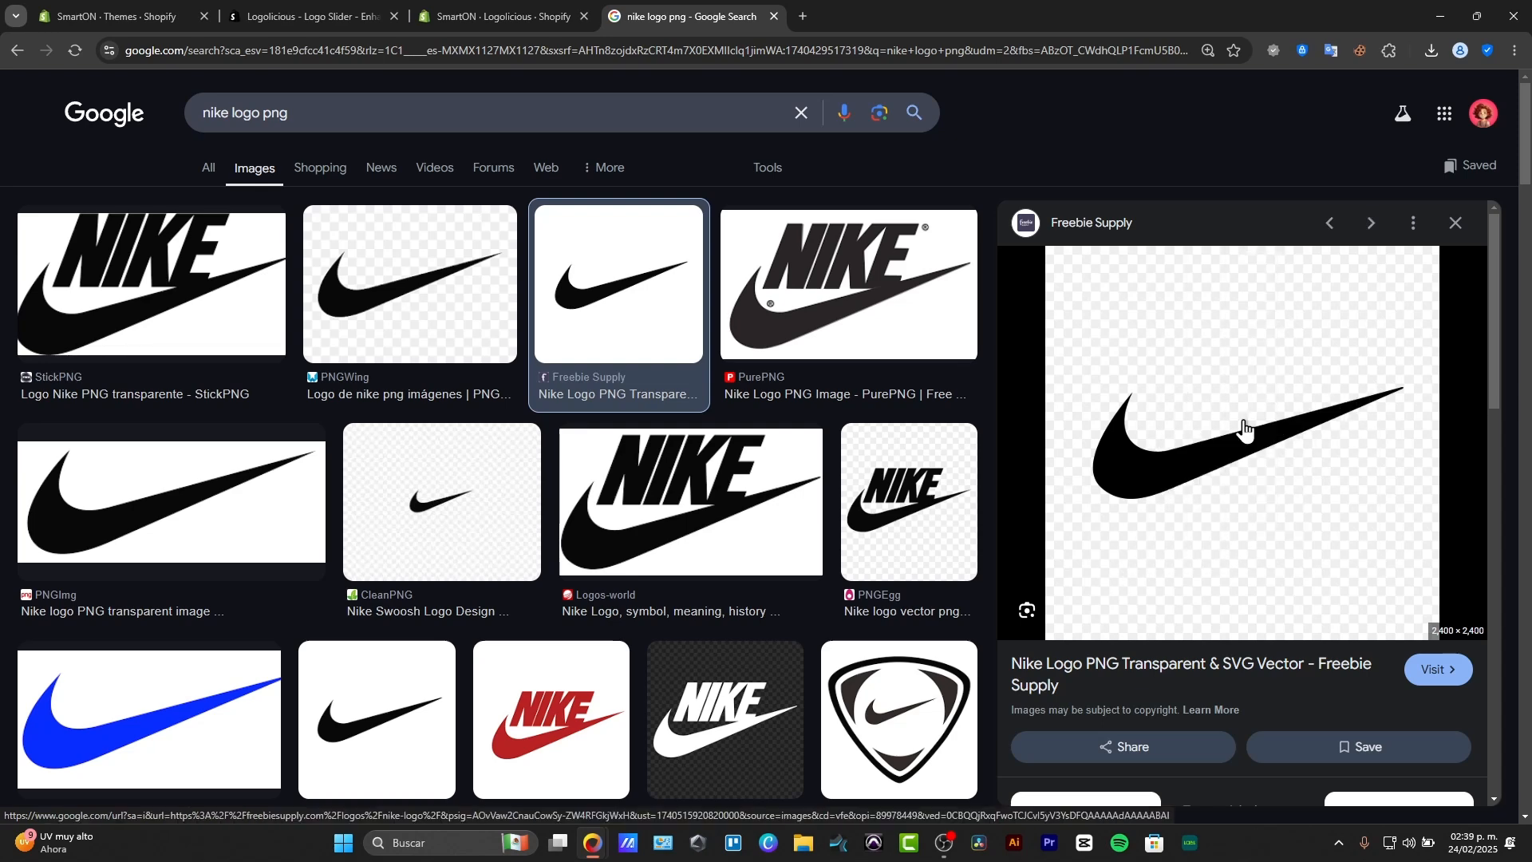
{"action": "left_click", "coordinate": [476, 351]}
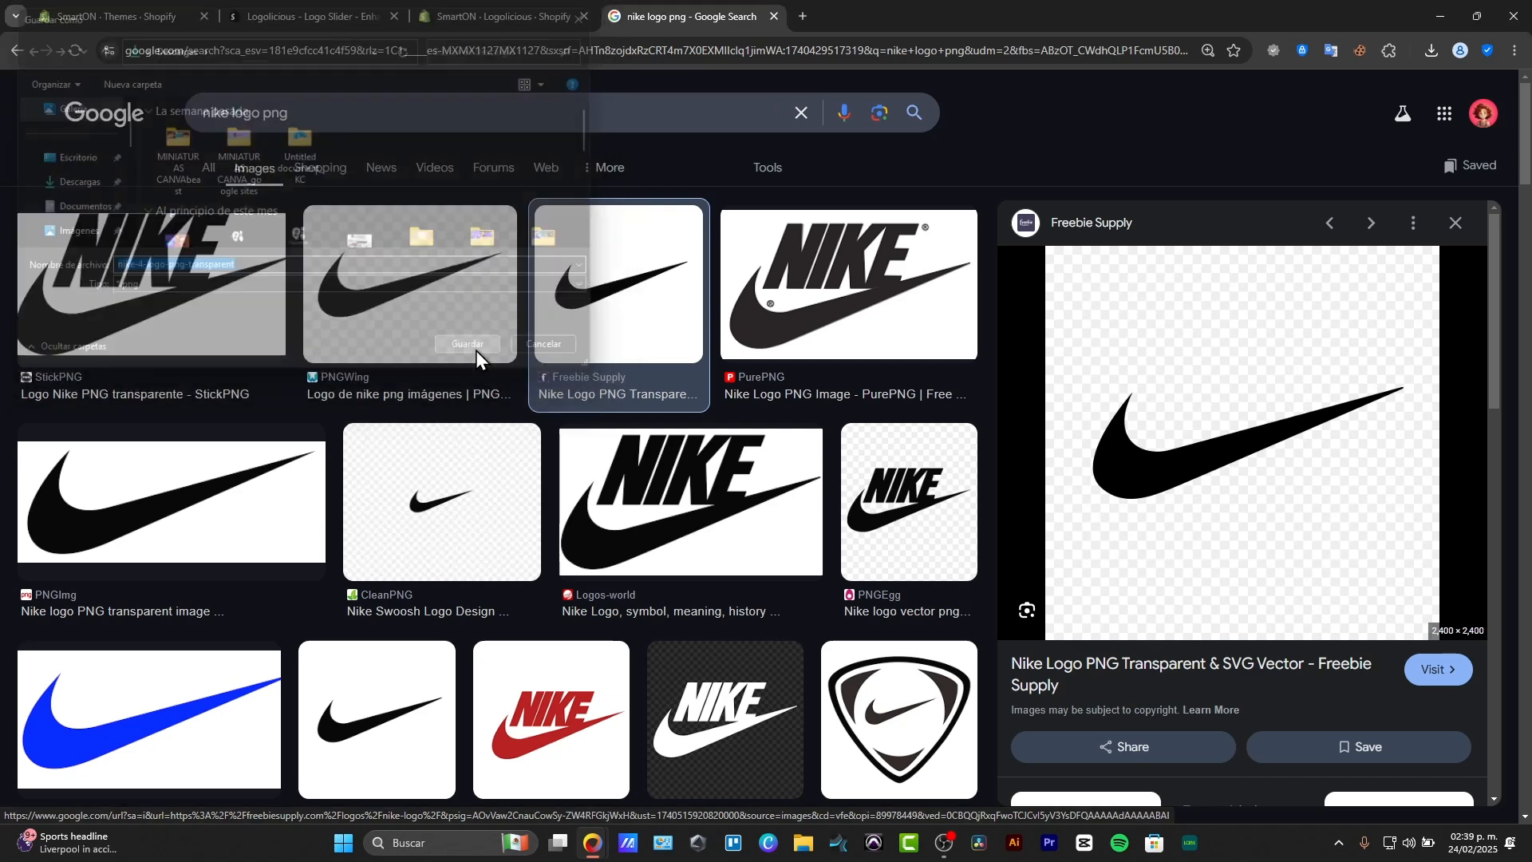
Return to the Logolicious app, open logo set #1 and give it the display name NIKE.
{"action": "left_click", "coordinate": [485, 6]}
{"action": "left_click", "coordinate": [545, 447]}
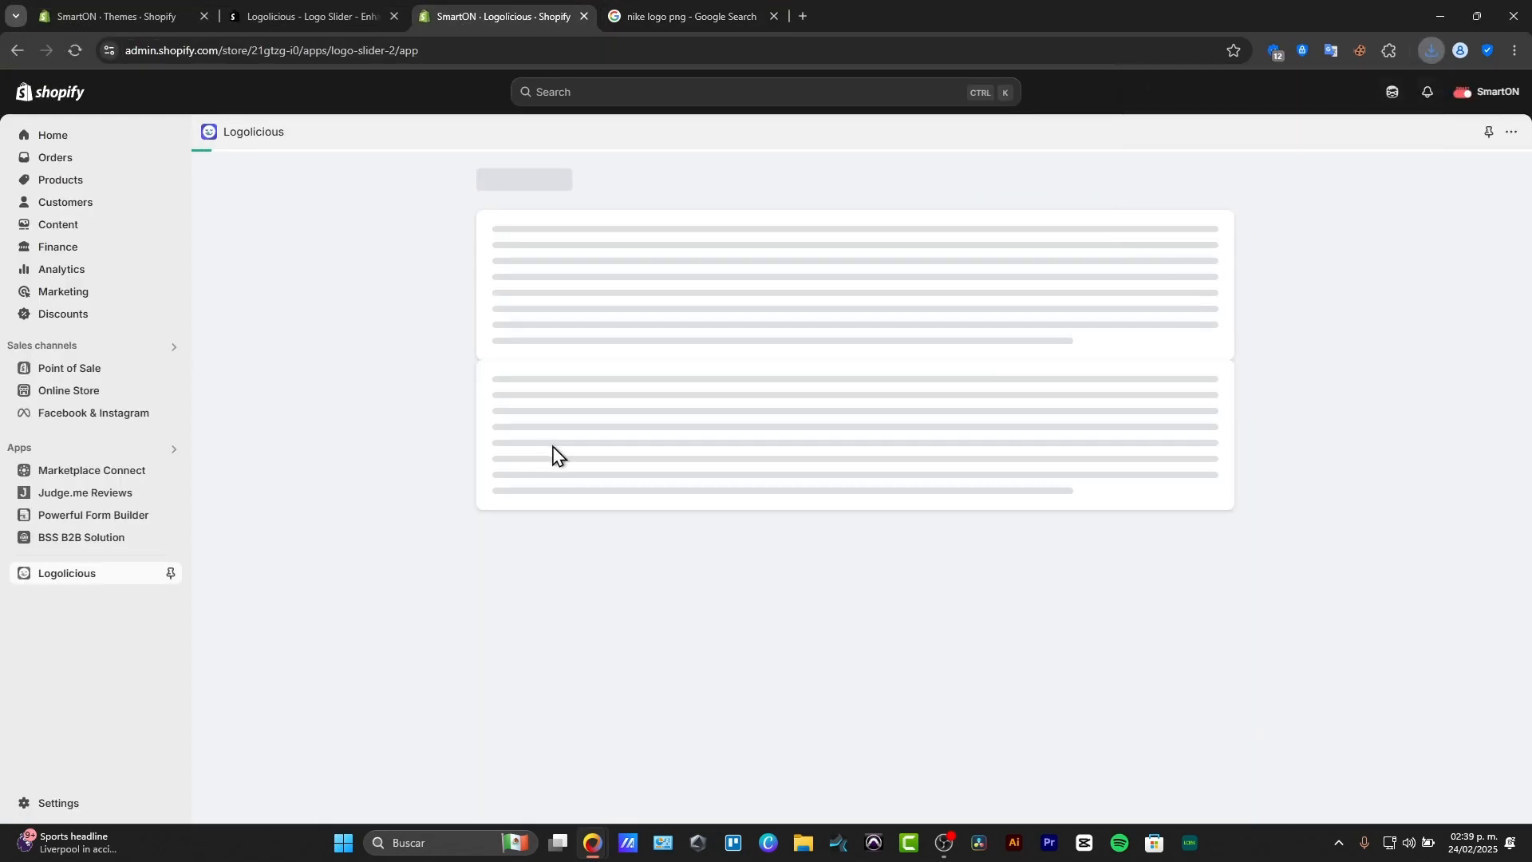
{"action": "left_click", "coordinate": [847, 263]}
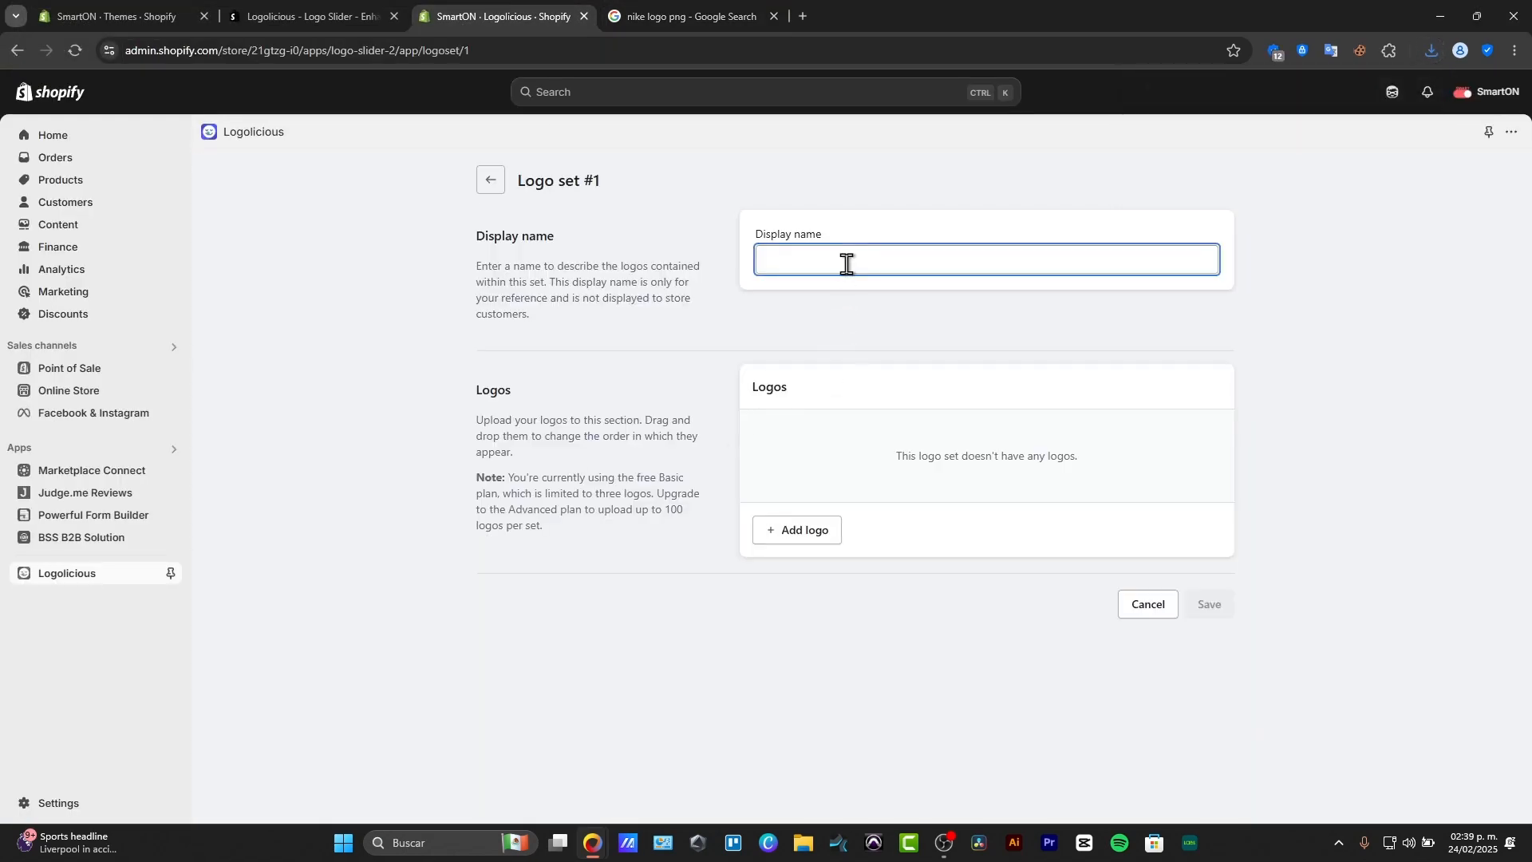
{"action": "type", "text": "NIKE"}
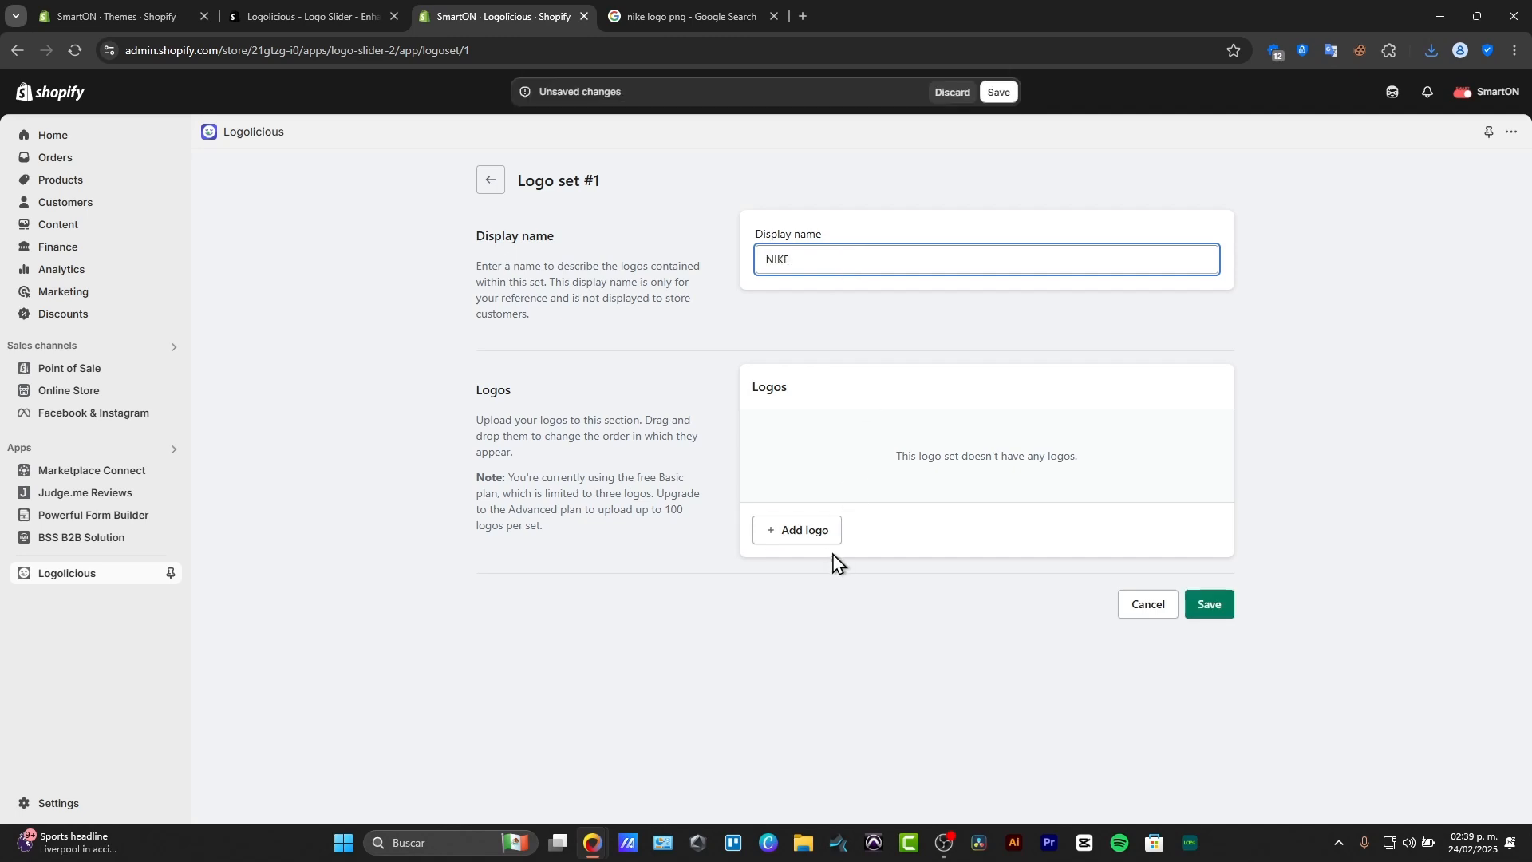
Add a logo titled "nike" to the set with the downloaded swoosh image and no link, and save the set.
{"action": "left_click", "coordinate": [823, 539]}
{"action": "left_click", "coordinate": [842, 354]}
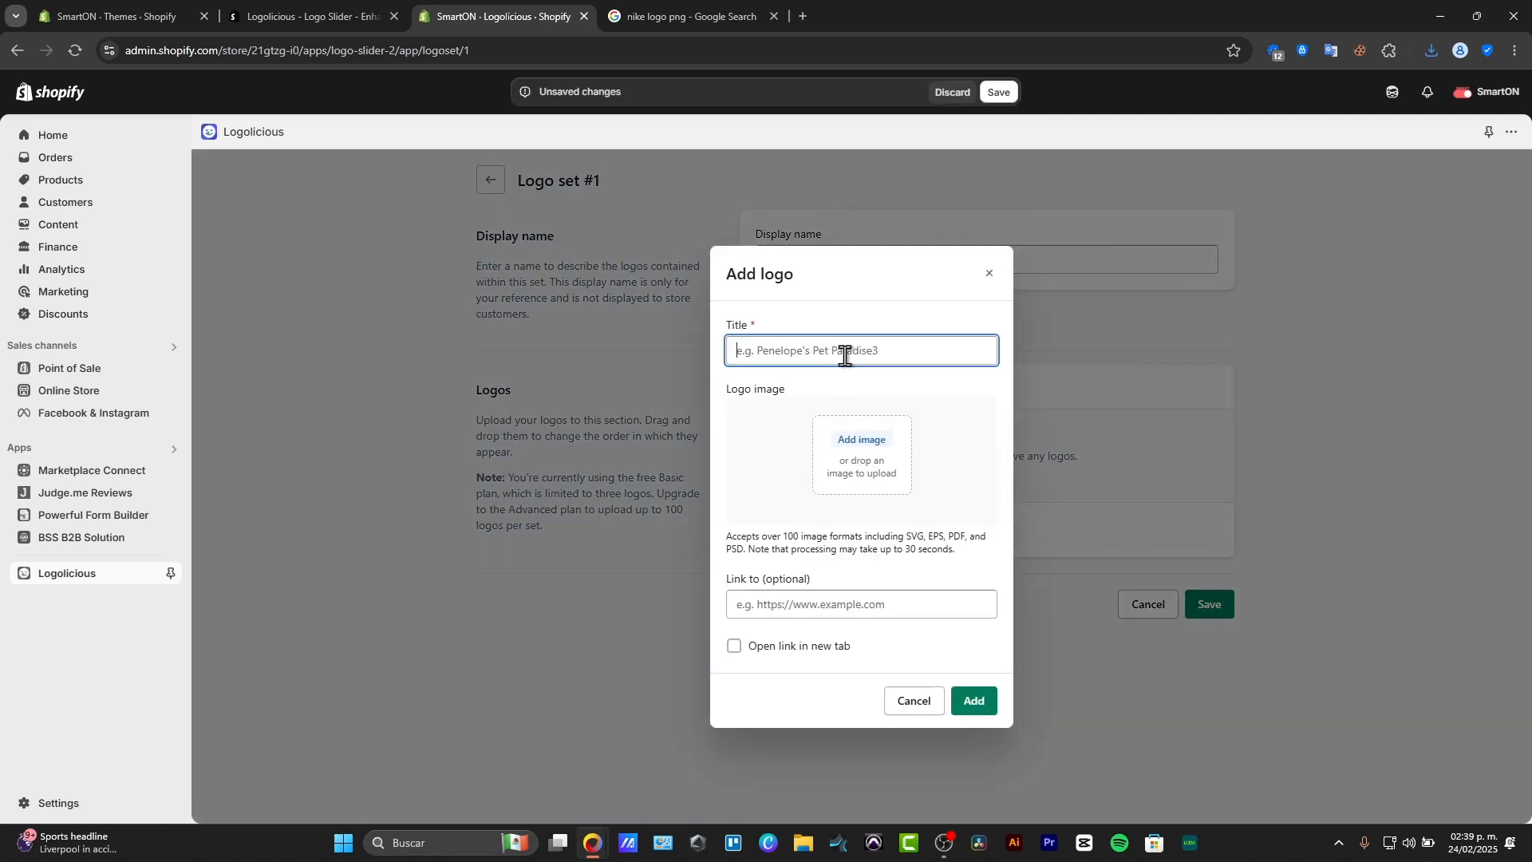
{"action": "type", "text": "nike"}
{"action": "left_click", "coordinate": [884, 444]}
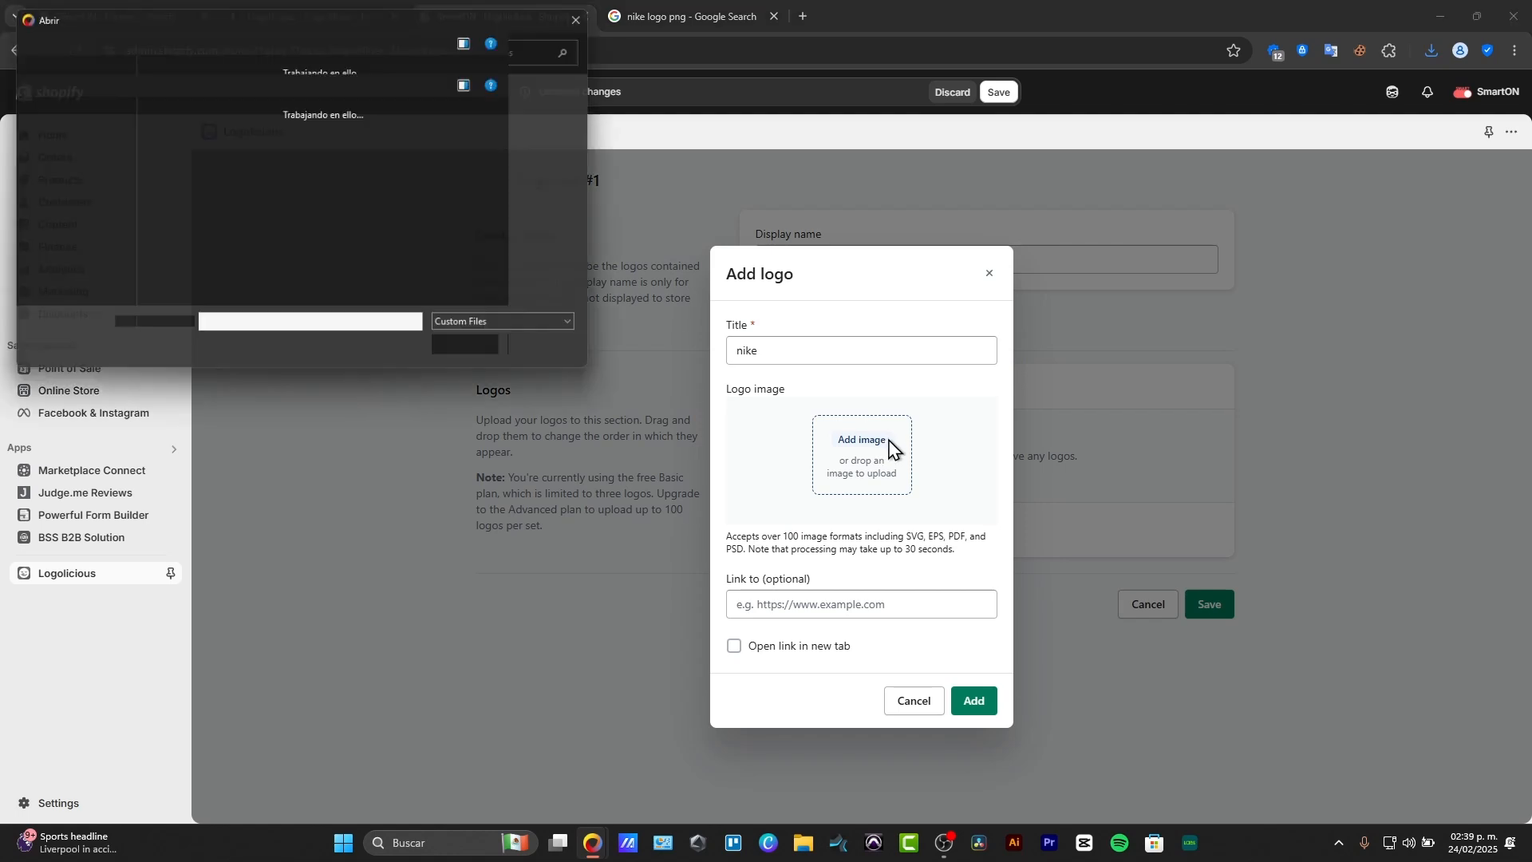
{"action": "left_click", "coordinate": [157, 136]}
{"action": "left_click", "coordinate": [479, 348]}
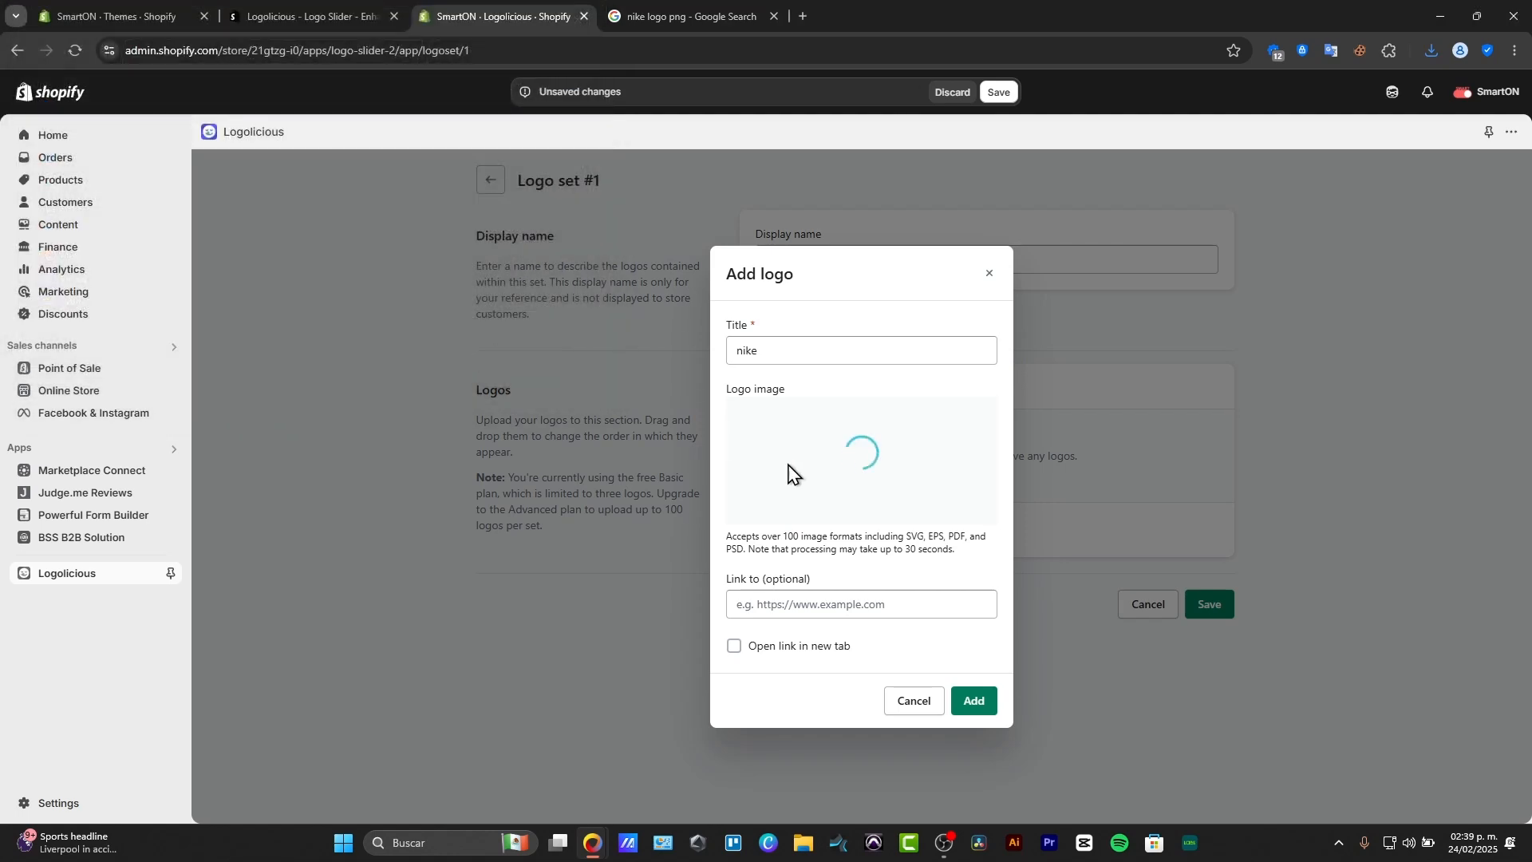
{"action": "left_click", "coordinate": [906, 609]}
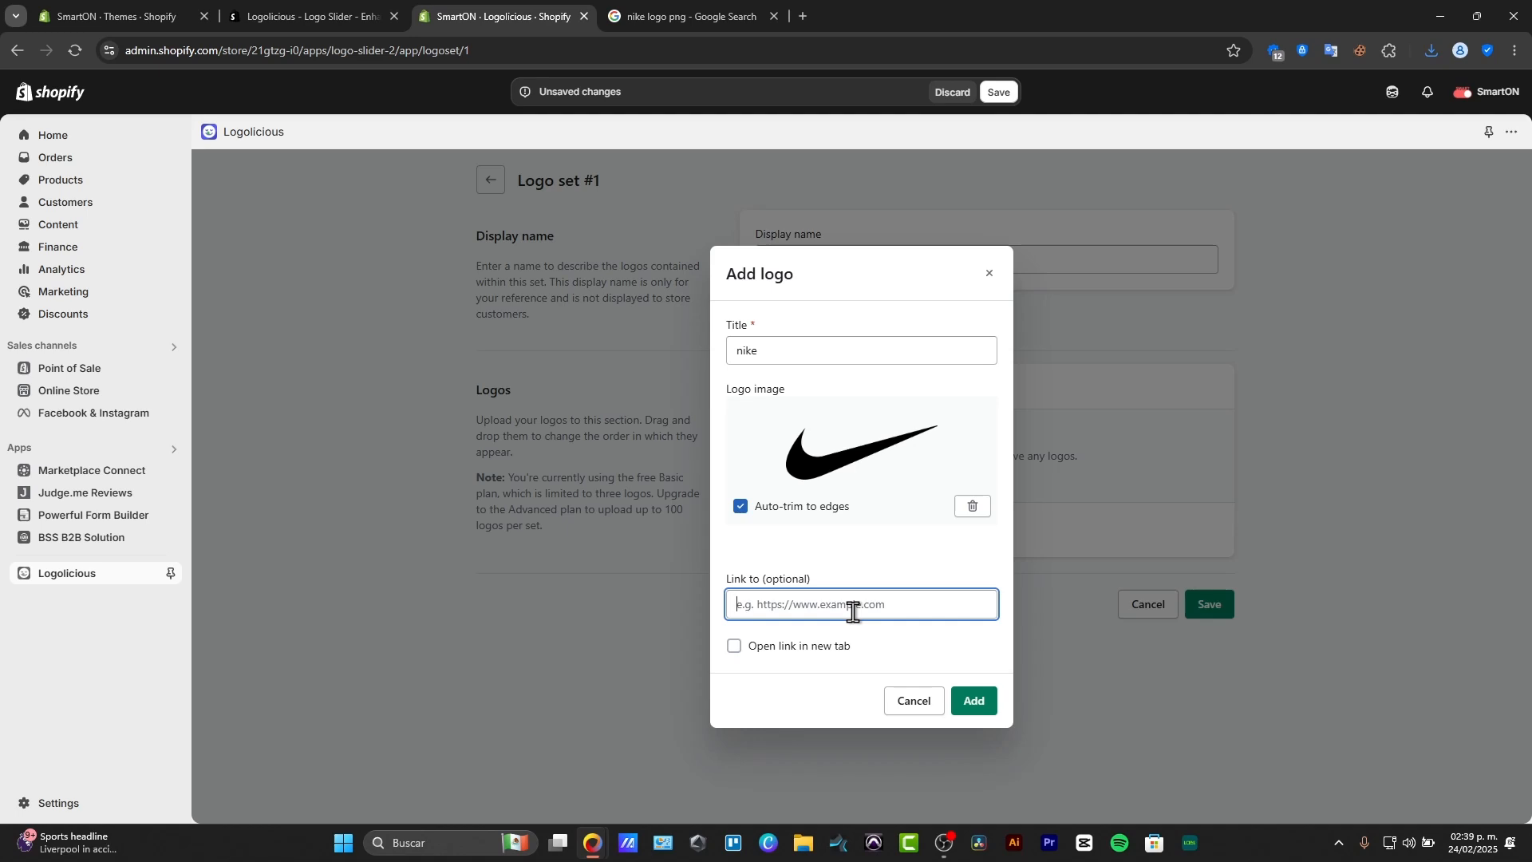
{"action": "left_click", "coordinate": [977, 700]}
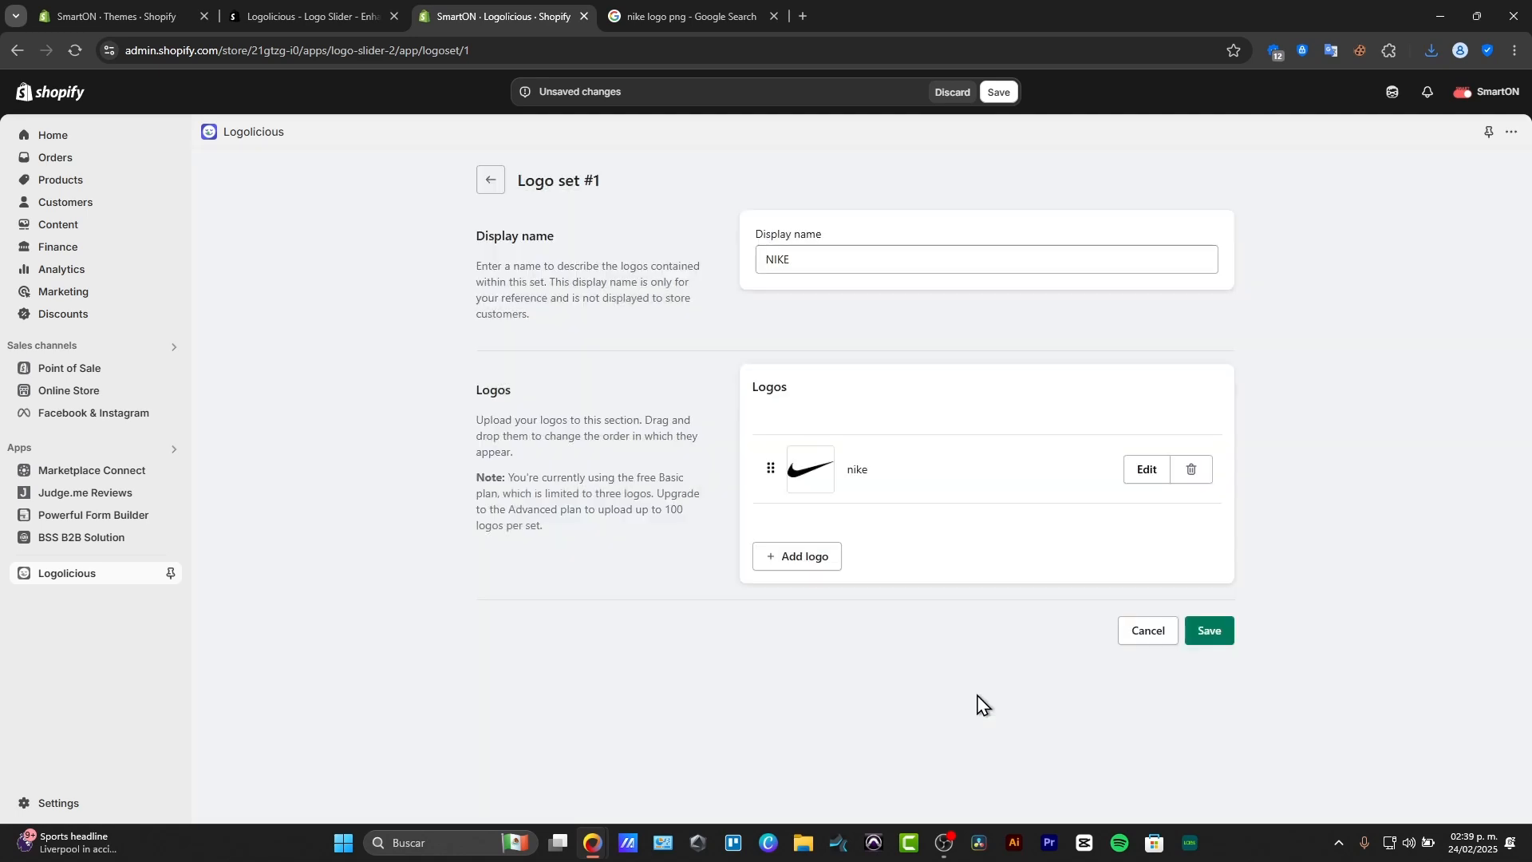
{"action": "left_click", "coordinate": [1221, 634]}
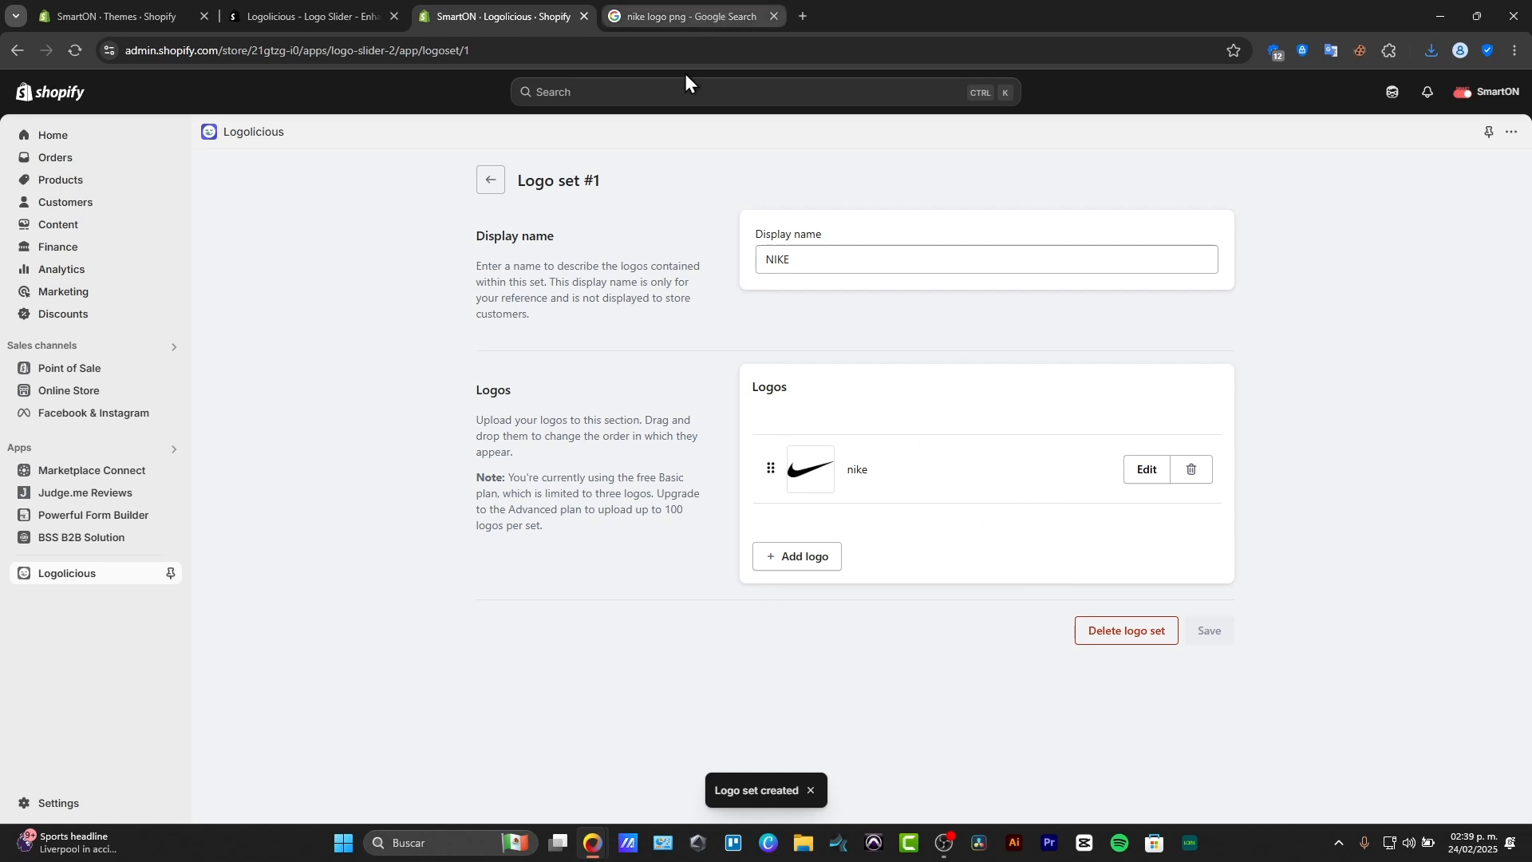
Change the logo set's display name to "logo 1".
{"action": "double_click", "coordinate": [840, 268]}
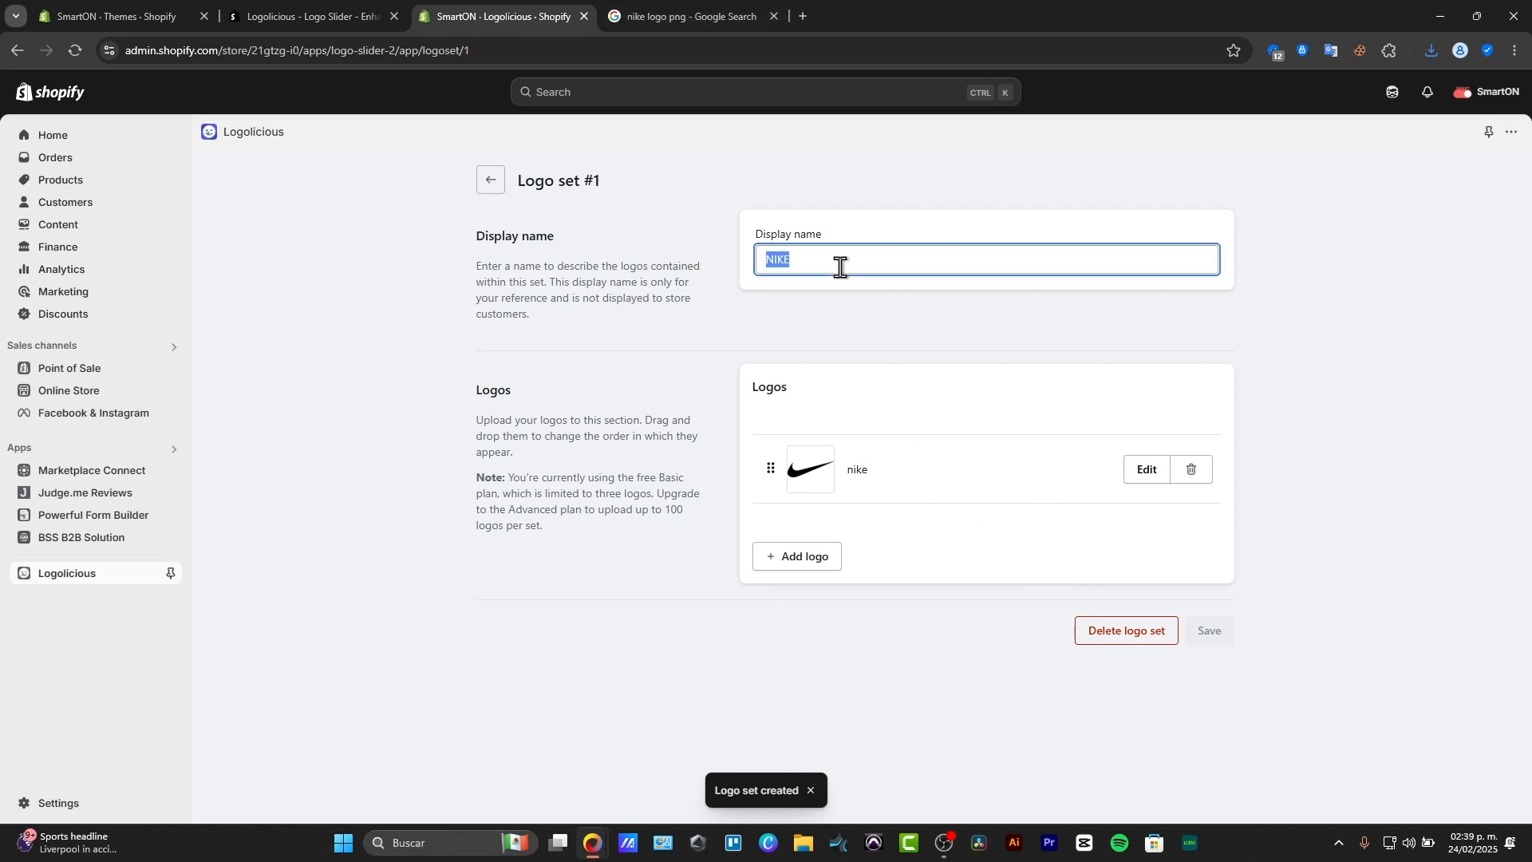
{"action": "type", "text": "logo 1"}
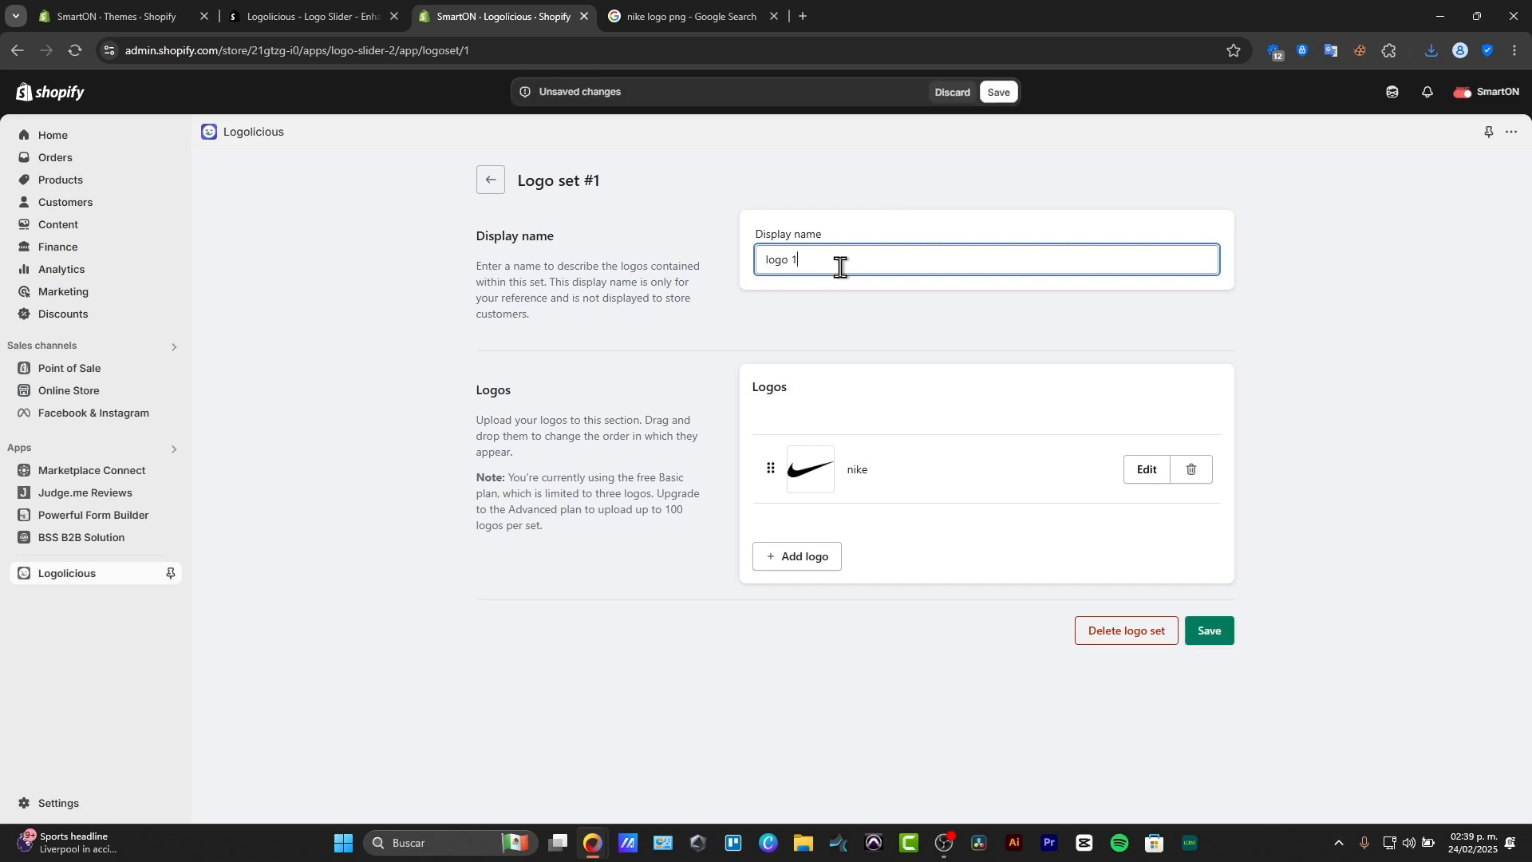
Start another logo entry in the set and return to the Google image search to look up the next brand logo.
{"action": "left_click", "coordinate": [806, 559]}
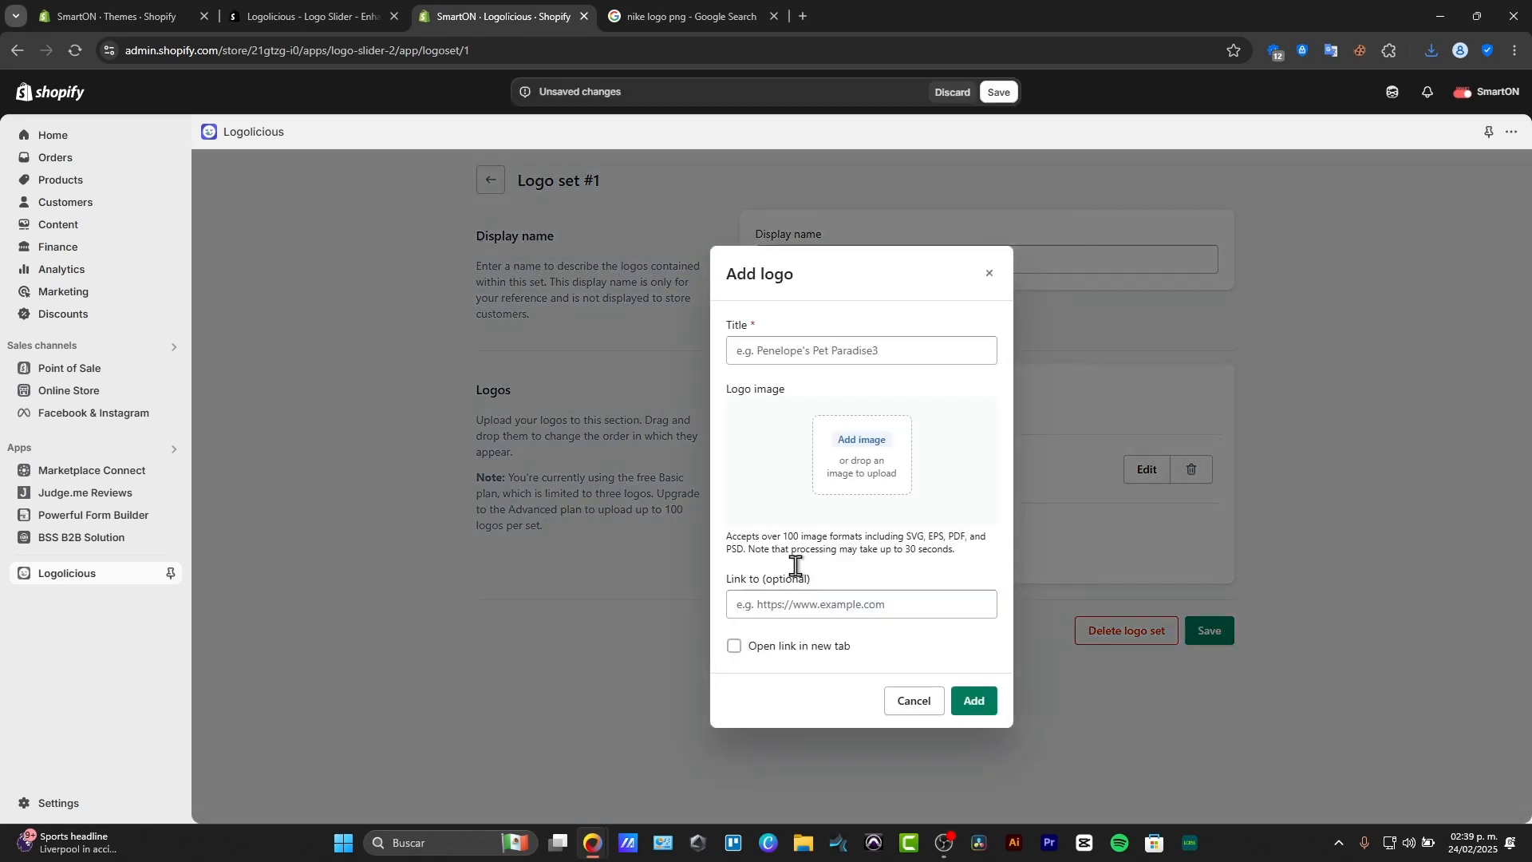
{"action": "left_click", "coordinate": [684, 16]}
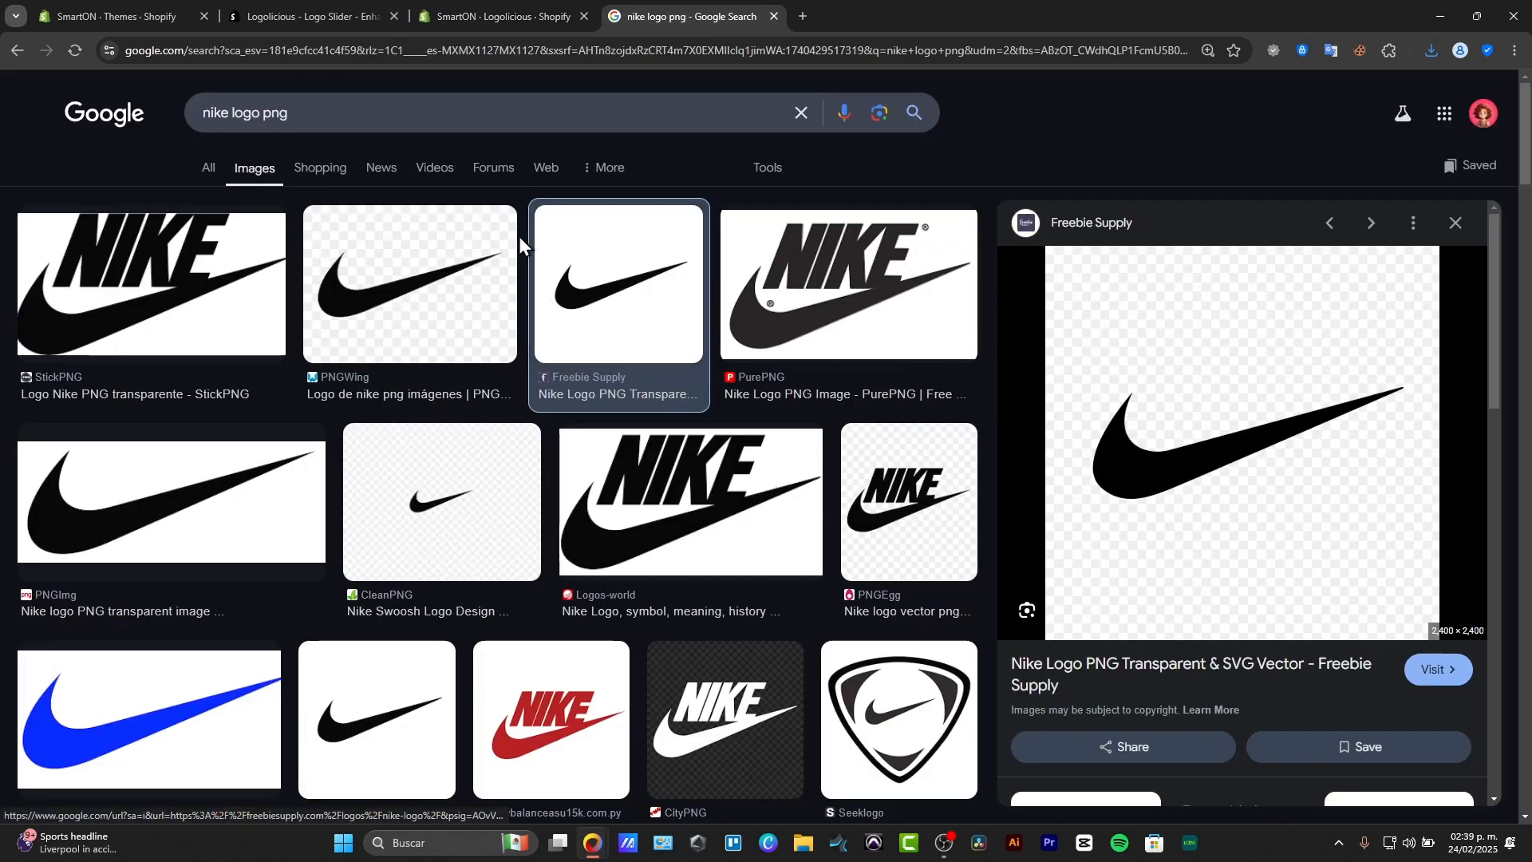
{"action": "left_click", "coordinate": [313, 121]}
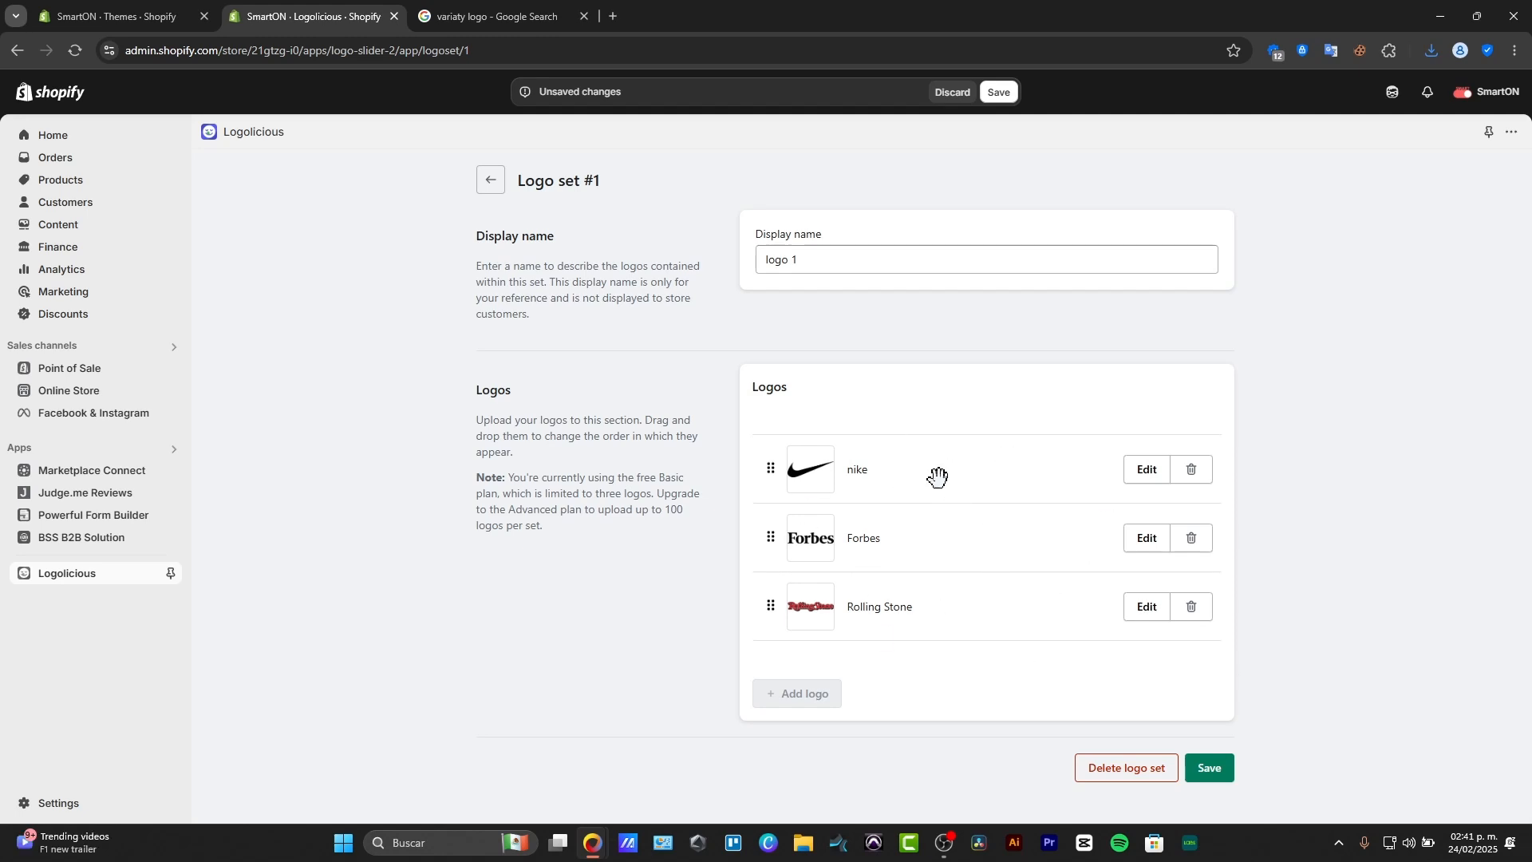
Replace the nike logo in the set with one titled "Variety" using the downloaded Variety_logo image and no link, and save the set.
{"action": "left_click", "coordinate": [1195, 479]}
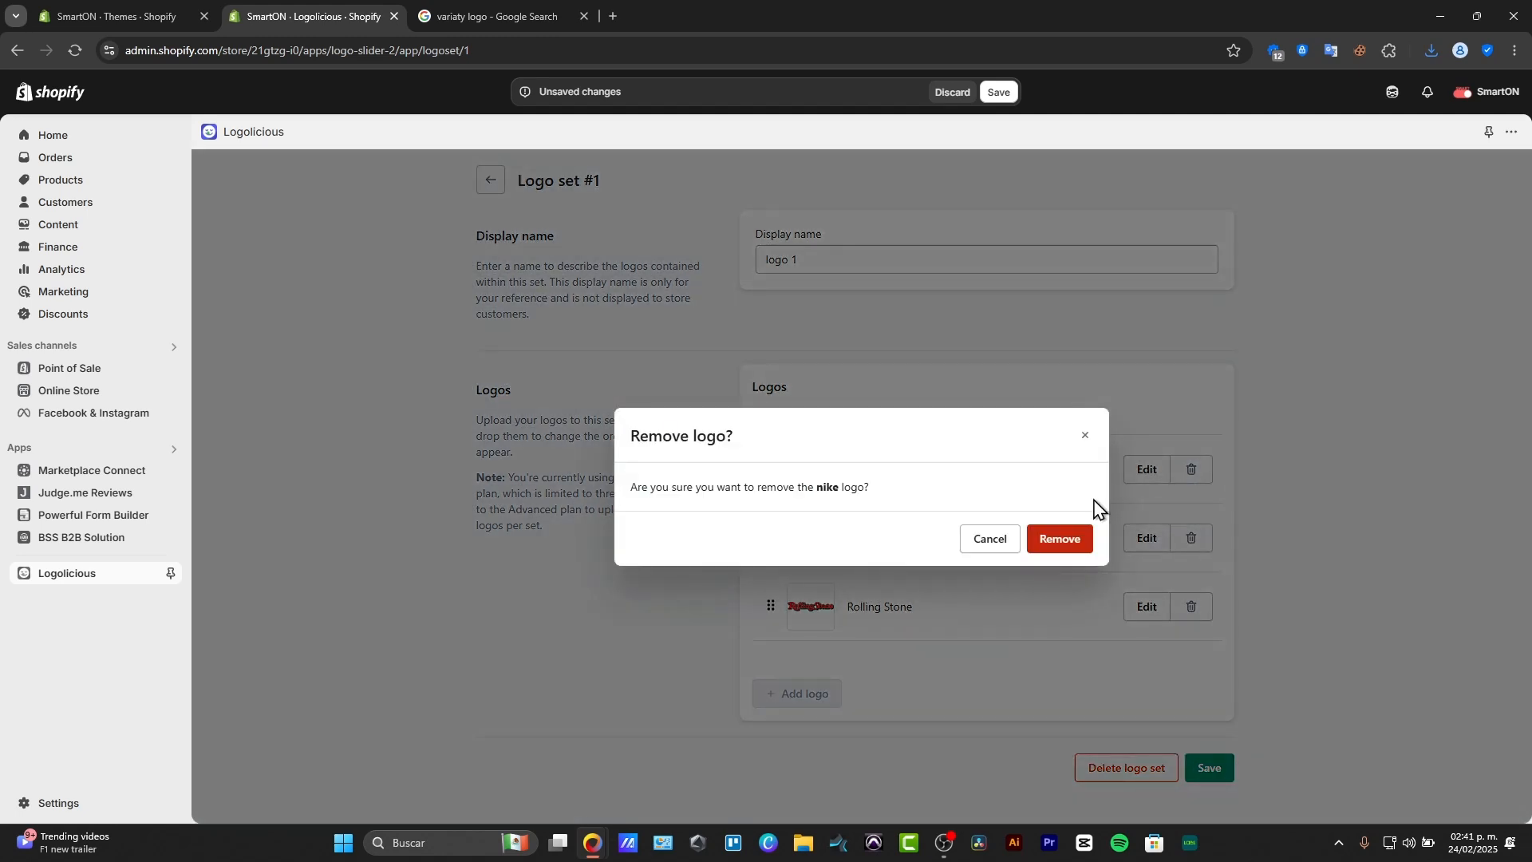
{"action": "left_click", "coordinate": [1049, 547]}
{"action": "left_click", "coordinate": [814, 637]}
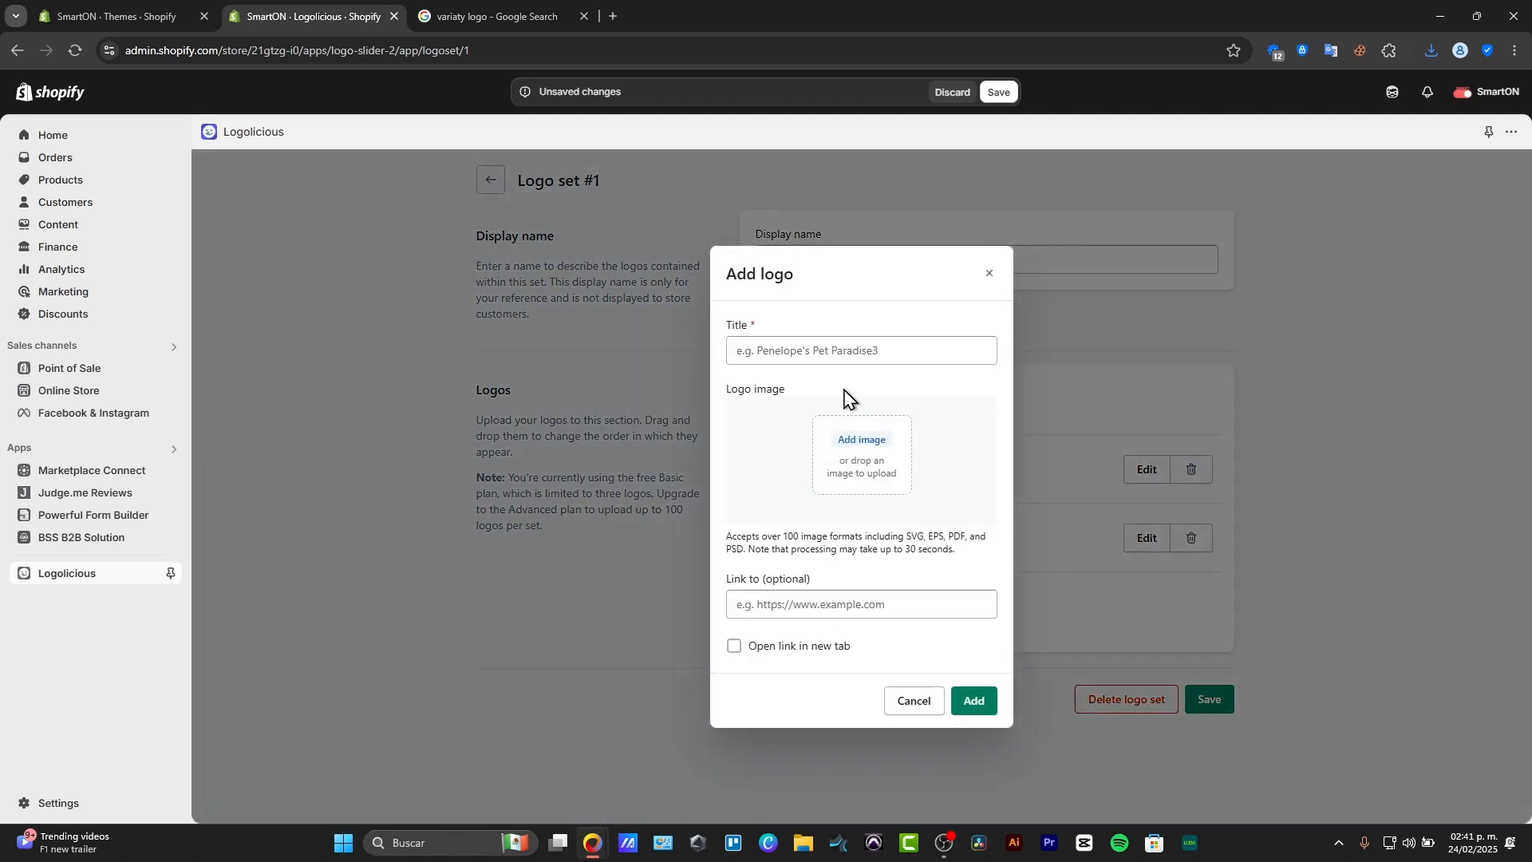
{"action": "left_click", "coordinate": [836, 349]}
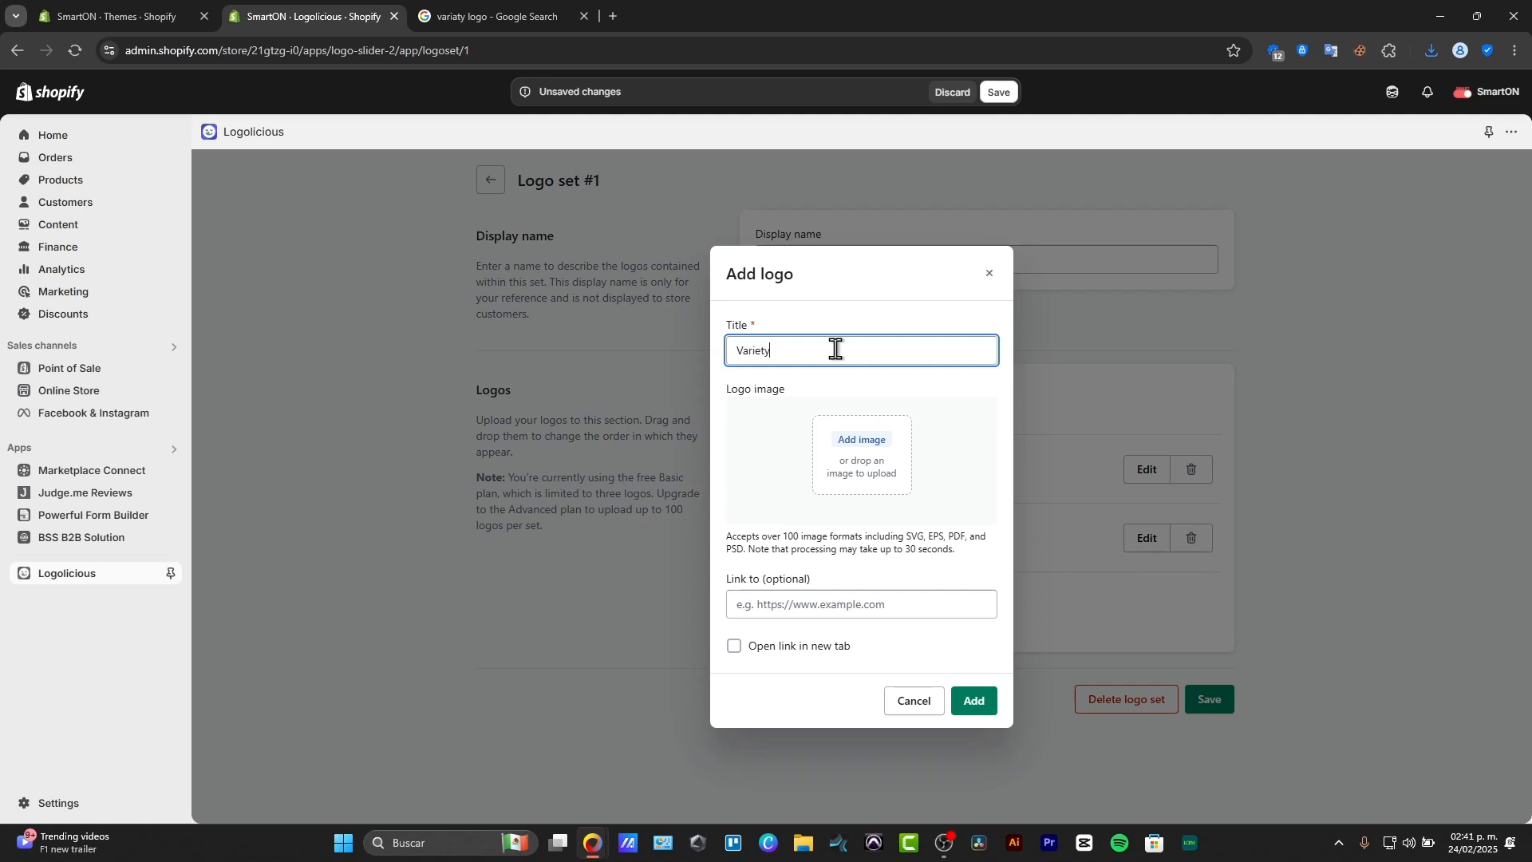
{"action": "left_click", "coordinate": [855, 431]}
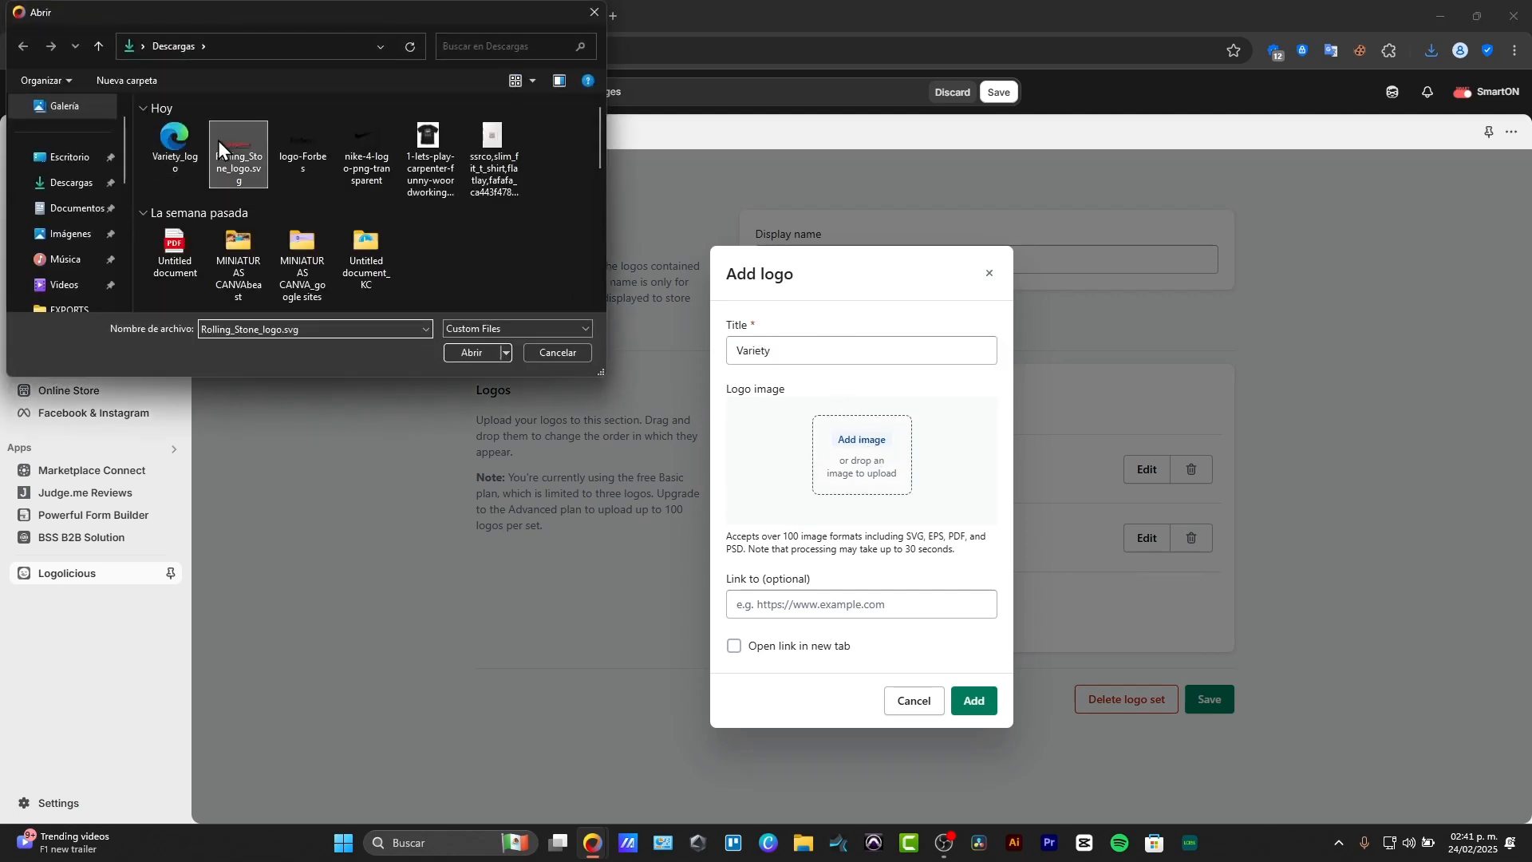
{"action": "left_click", "coordinate": [174, 144]}
{"action": "left_click", "coordinate": [456, 352]}
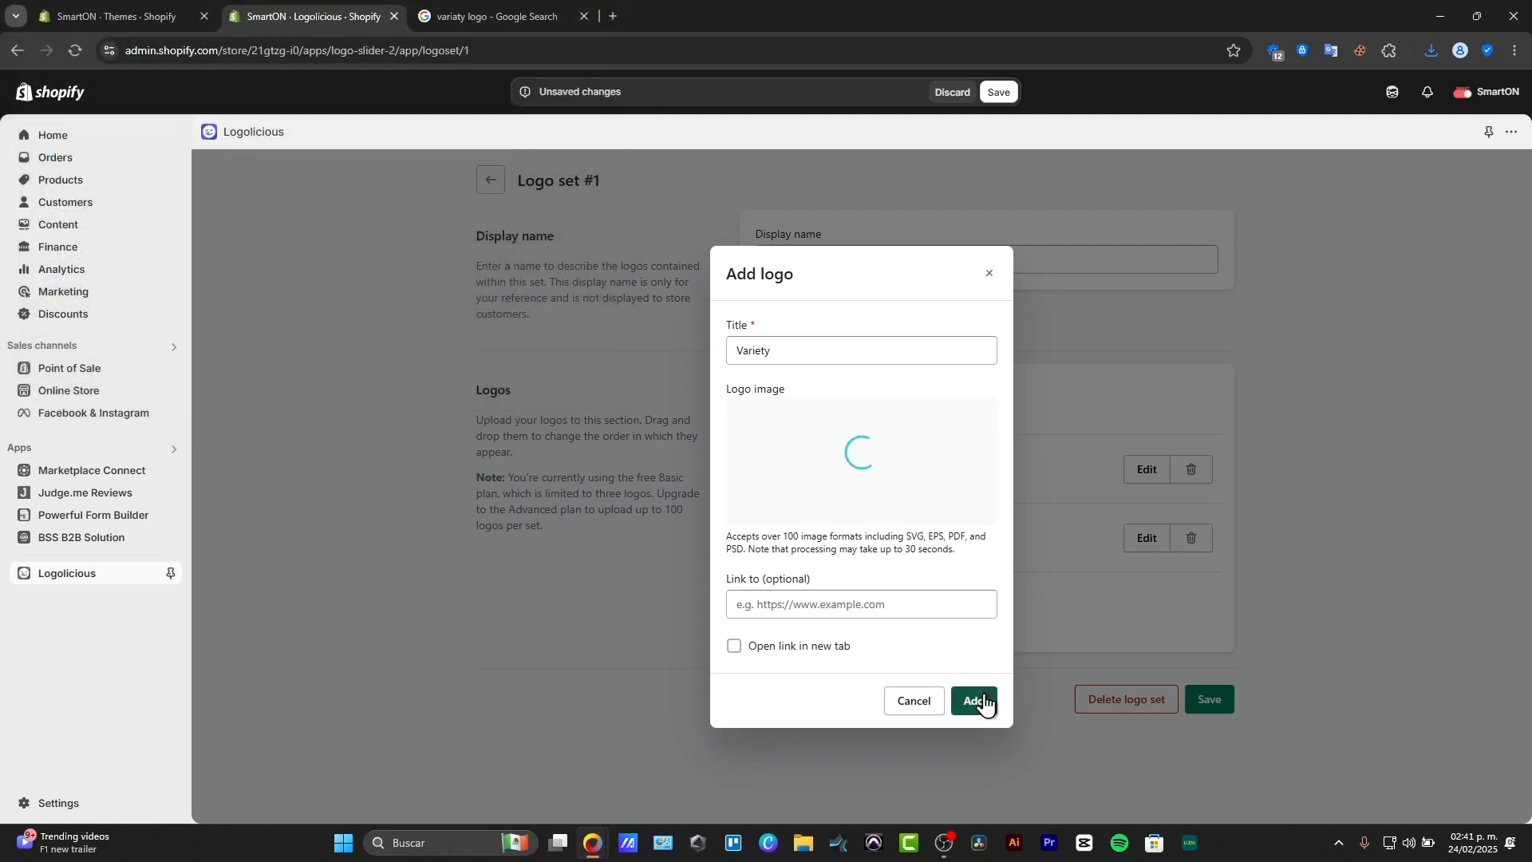
{"action": "left_click", "coordinate": [984, 701]}
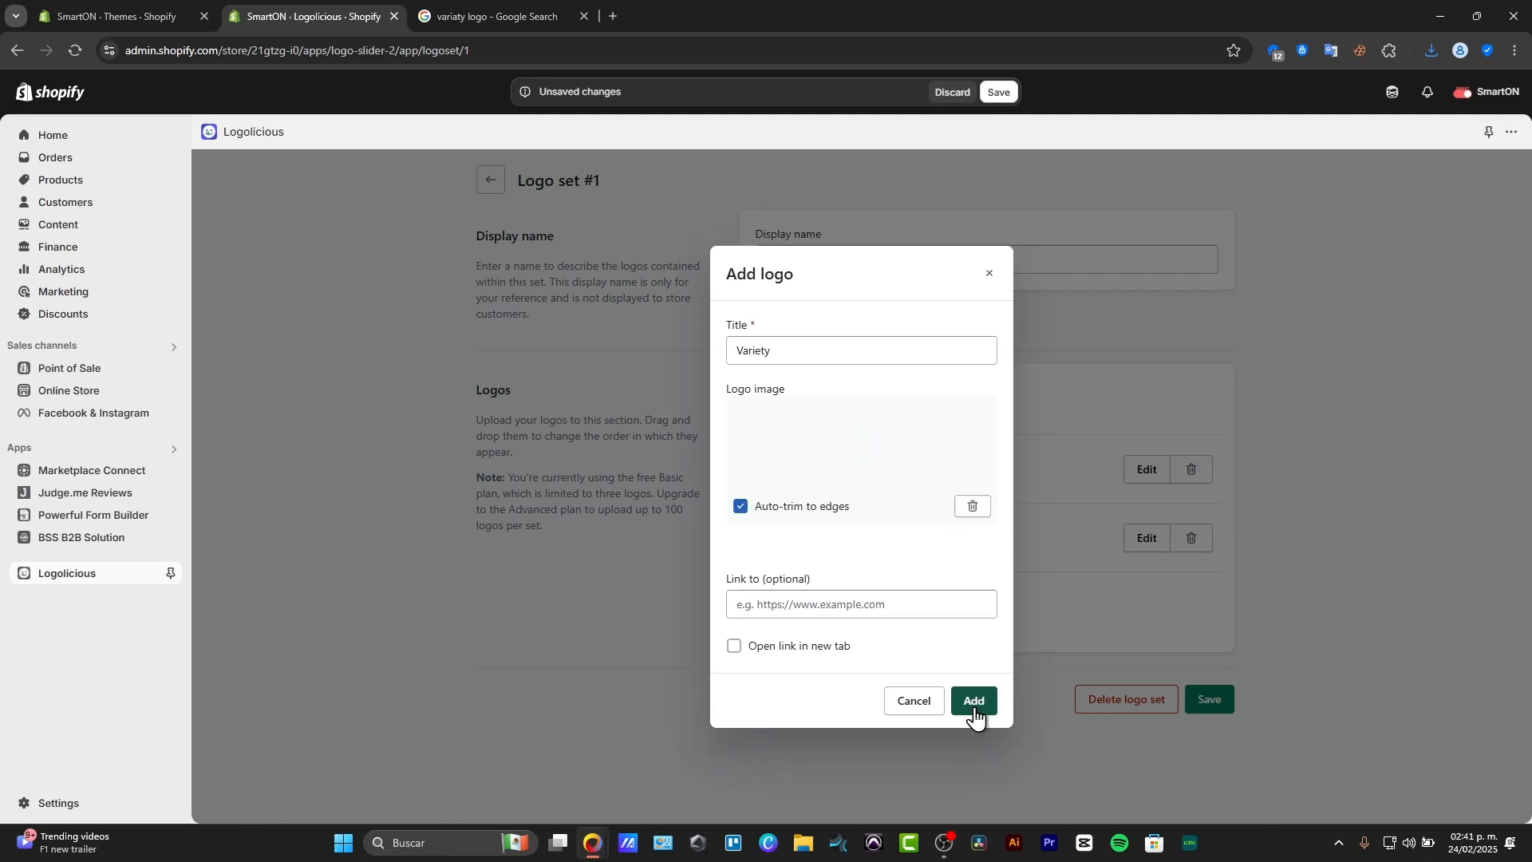
{"action": "left_click", "coordinate": [975, 713]}
{"action": "left_click", "coordinate": [1209, 769]}
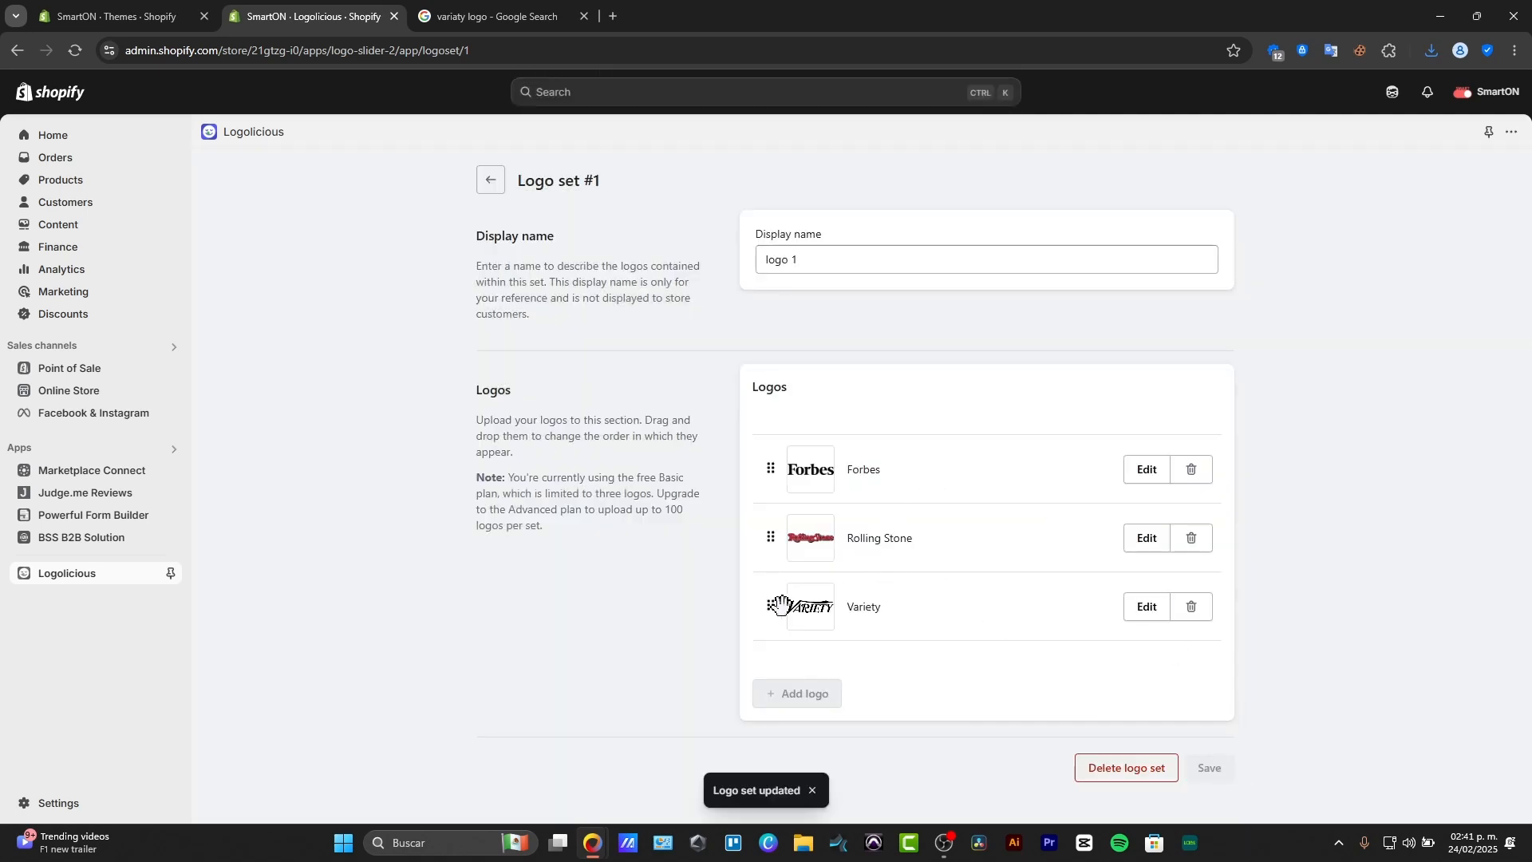
Reorder the logos in the set to Rolling Stone, Variety, Forbes and save the set.
{"action": "left_click_drag", "start_coordinate": [781, 604], "coordinate": [767, 532]}
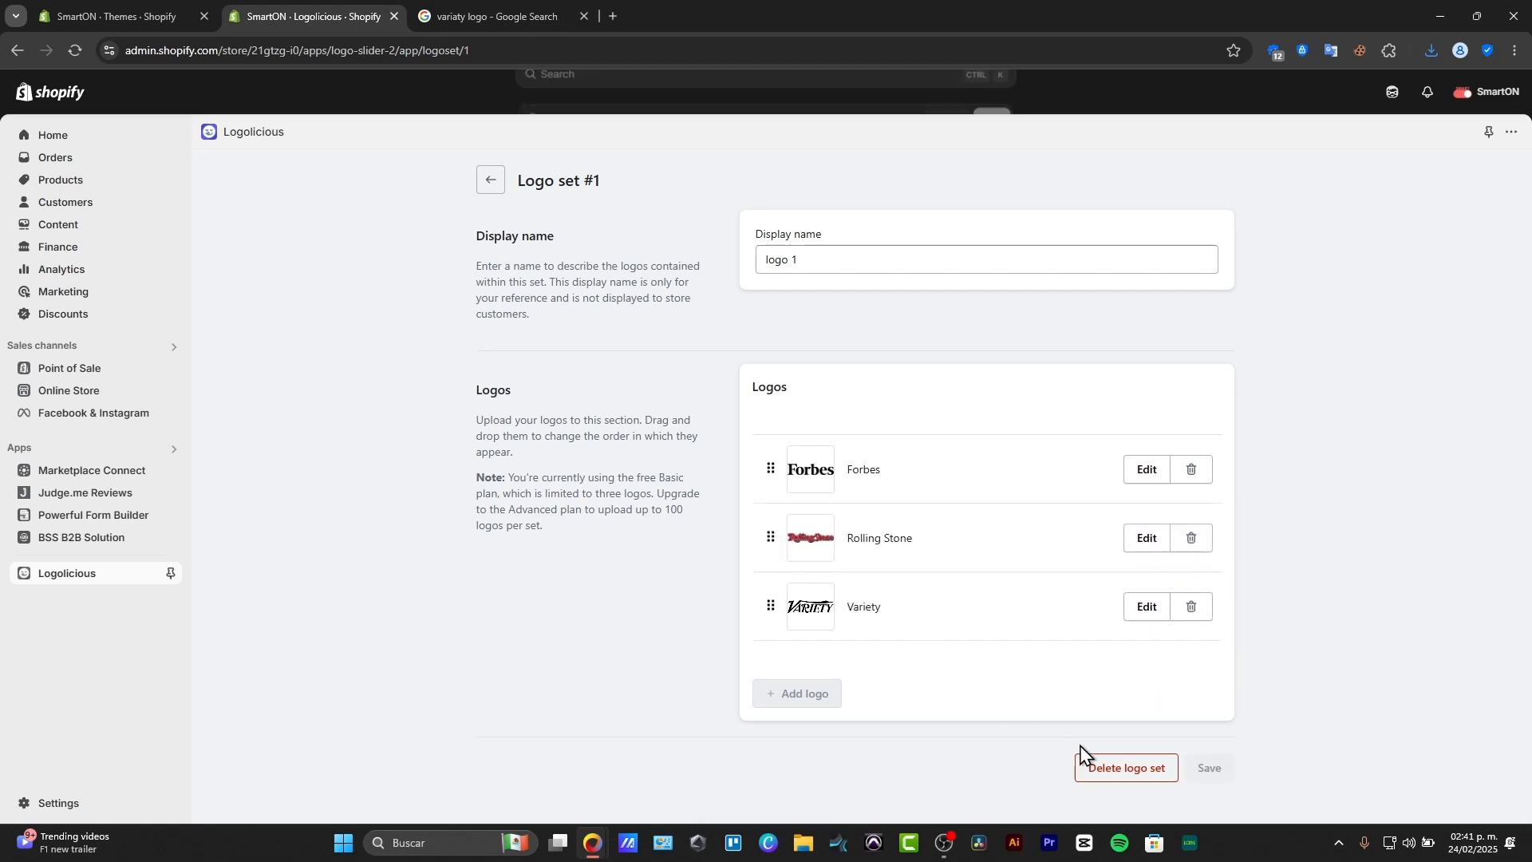
{"action": "left_click_drag", "start_coordinate": [772, 471], "coordinate": [776, 632]}
{"action": "left_click", "coordinate": [1197, 770]}
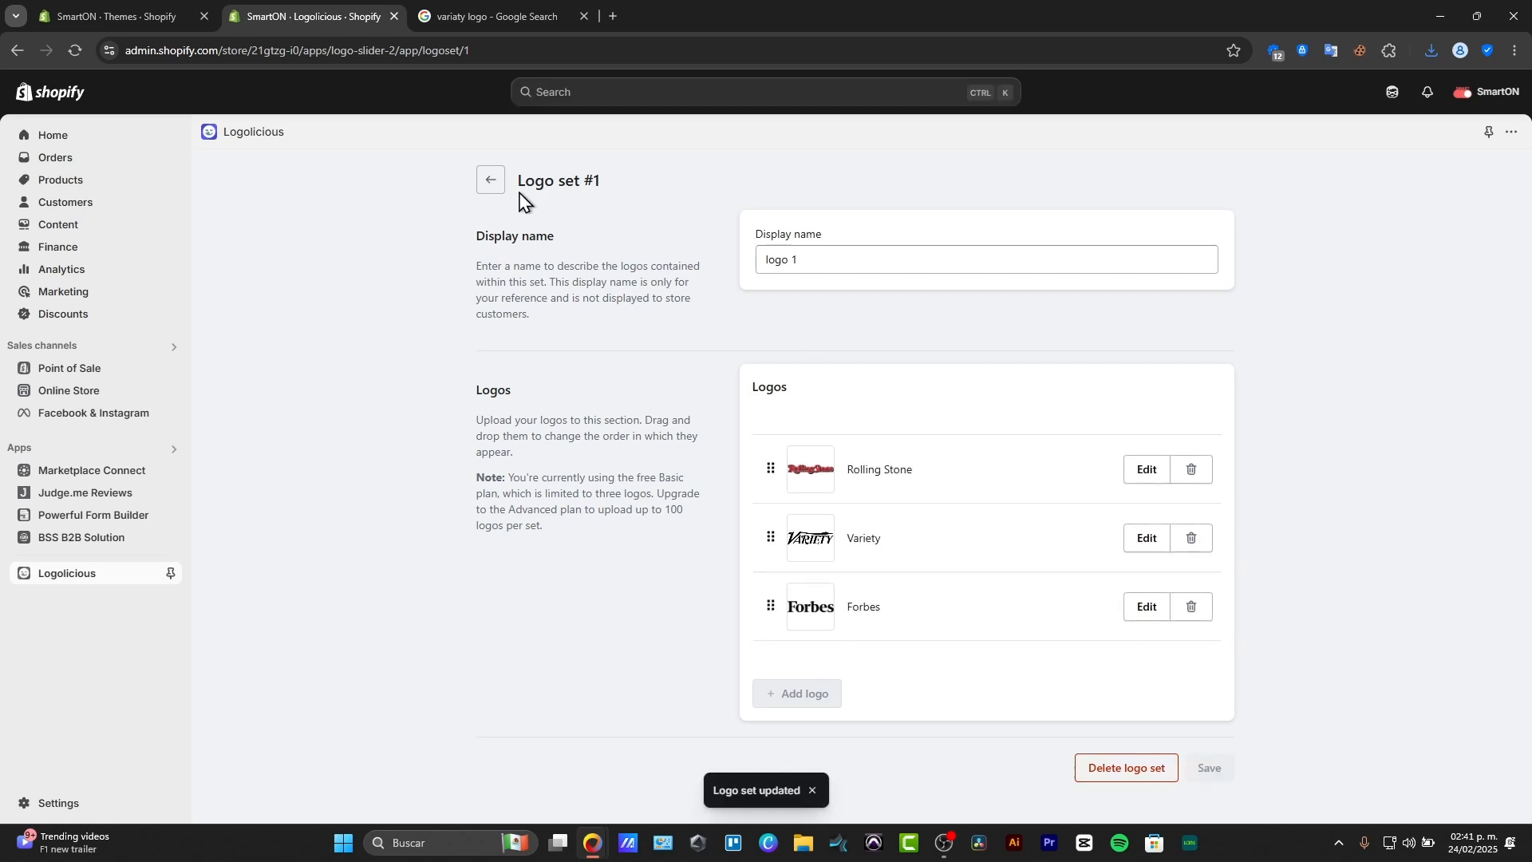
Return to the Logolicious overview and add the logo slider / carousel block to the theme's home page, dismissing the placement hint.
{"action": "left_click", "coordinate": [491, 180]}
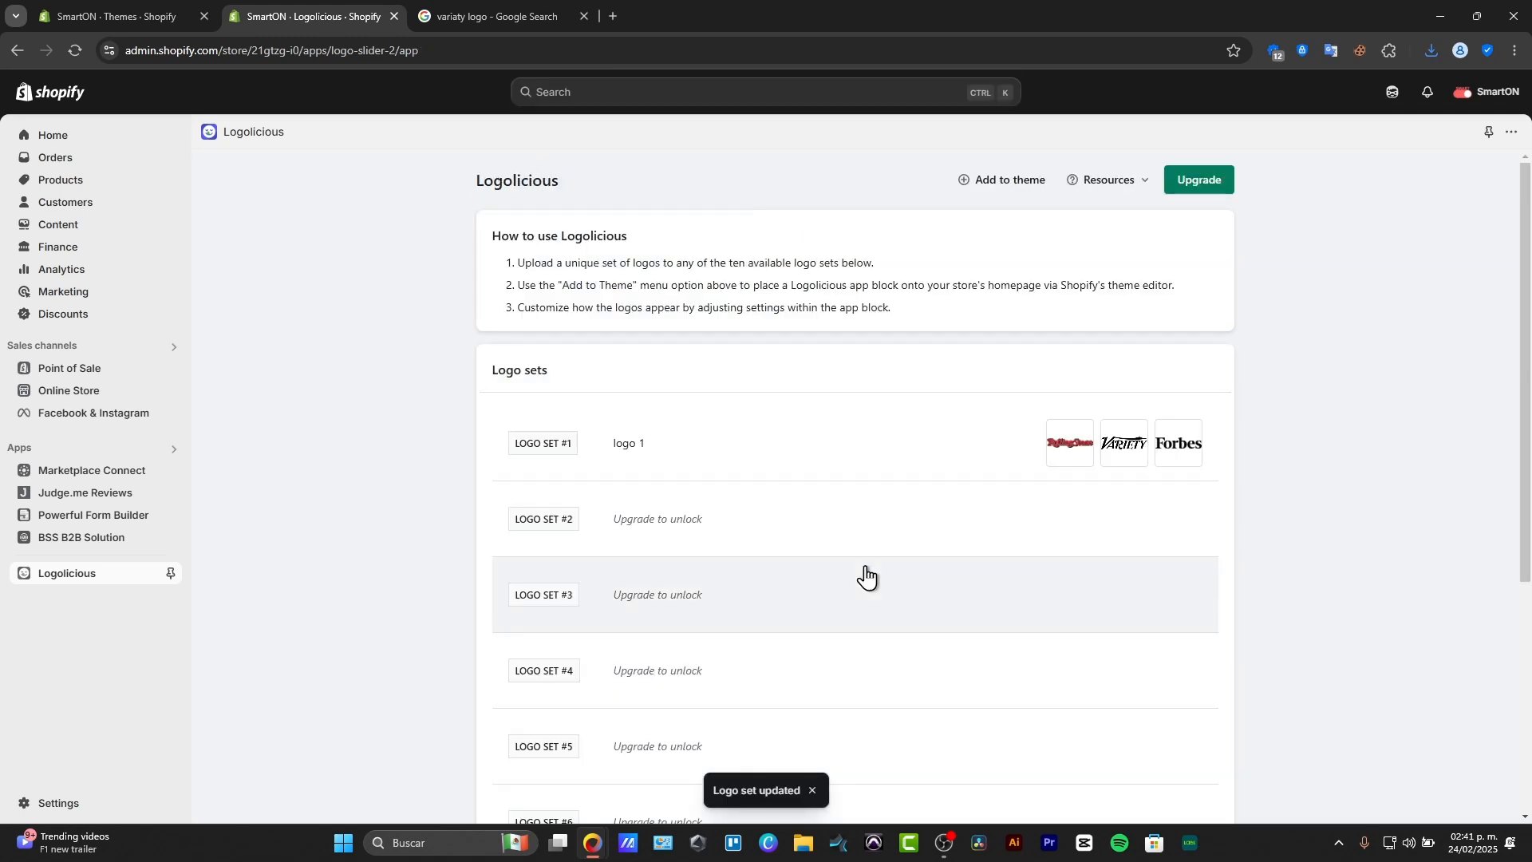
{"action": "scroll", "coordinate": [830, 369], "scroll_direction": "down", "scroll_amount": 5}
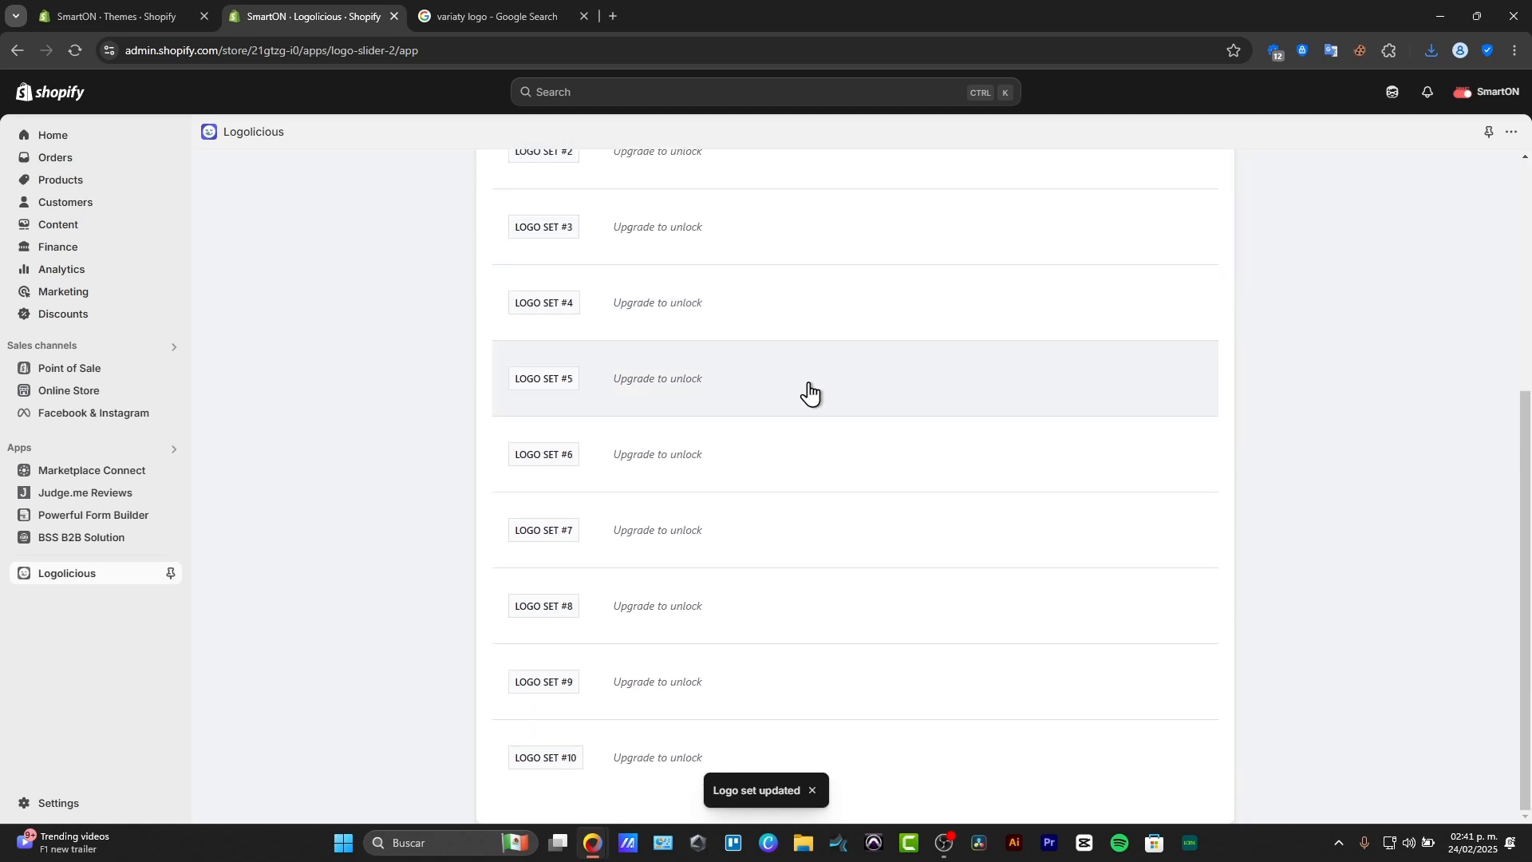
{"action": "scroll", "coordinate": [763, 503], "scroll_direction": "up", "scroll_amount": 5}
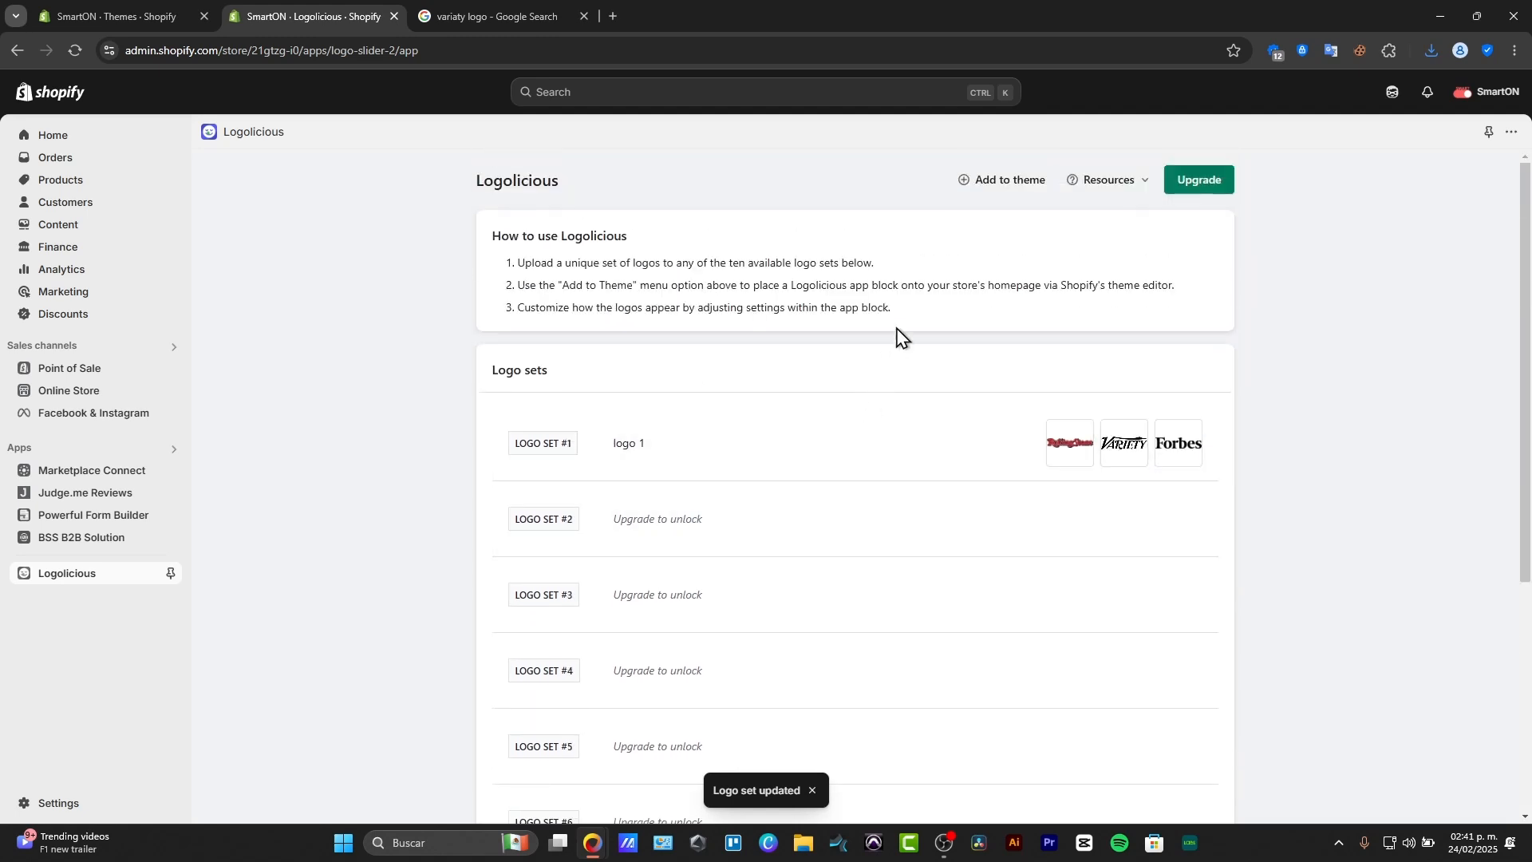
{"action": "left_click", "coordinate": [996, 189]}
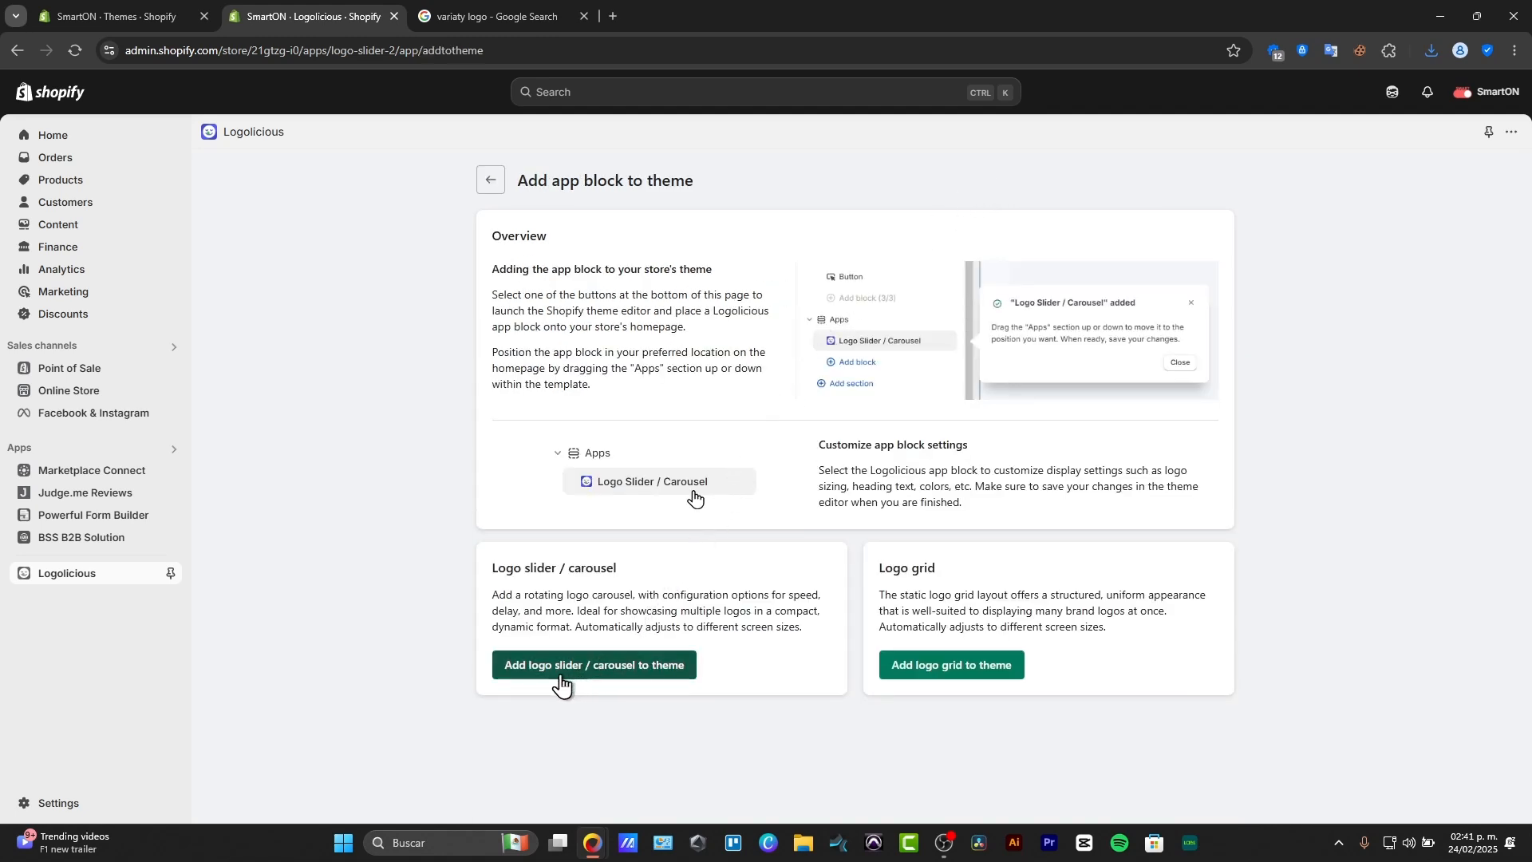
{"action": "left_click", "coordinate": [680, 667]}
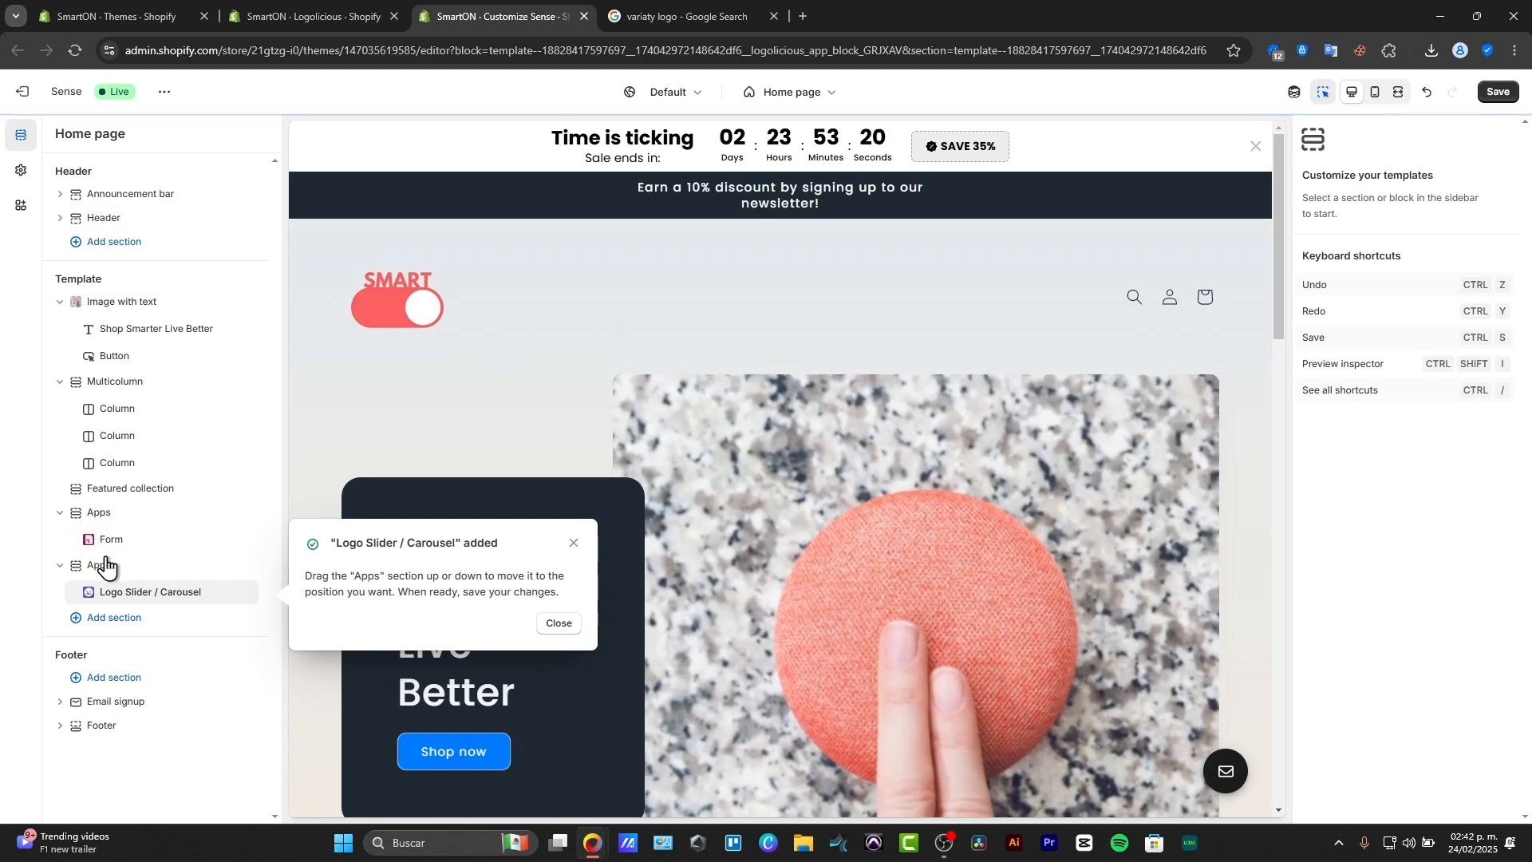
{"action": "left_click", "coordinate": [558, 625]}
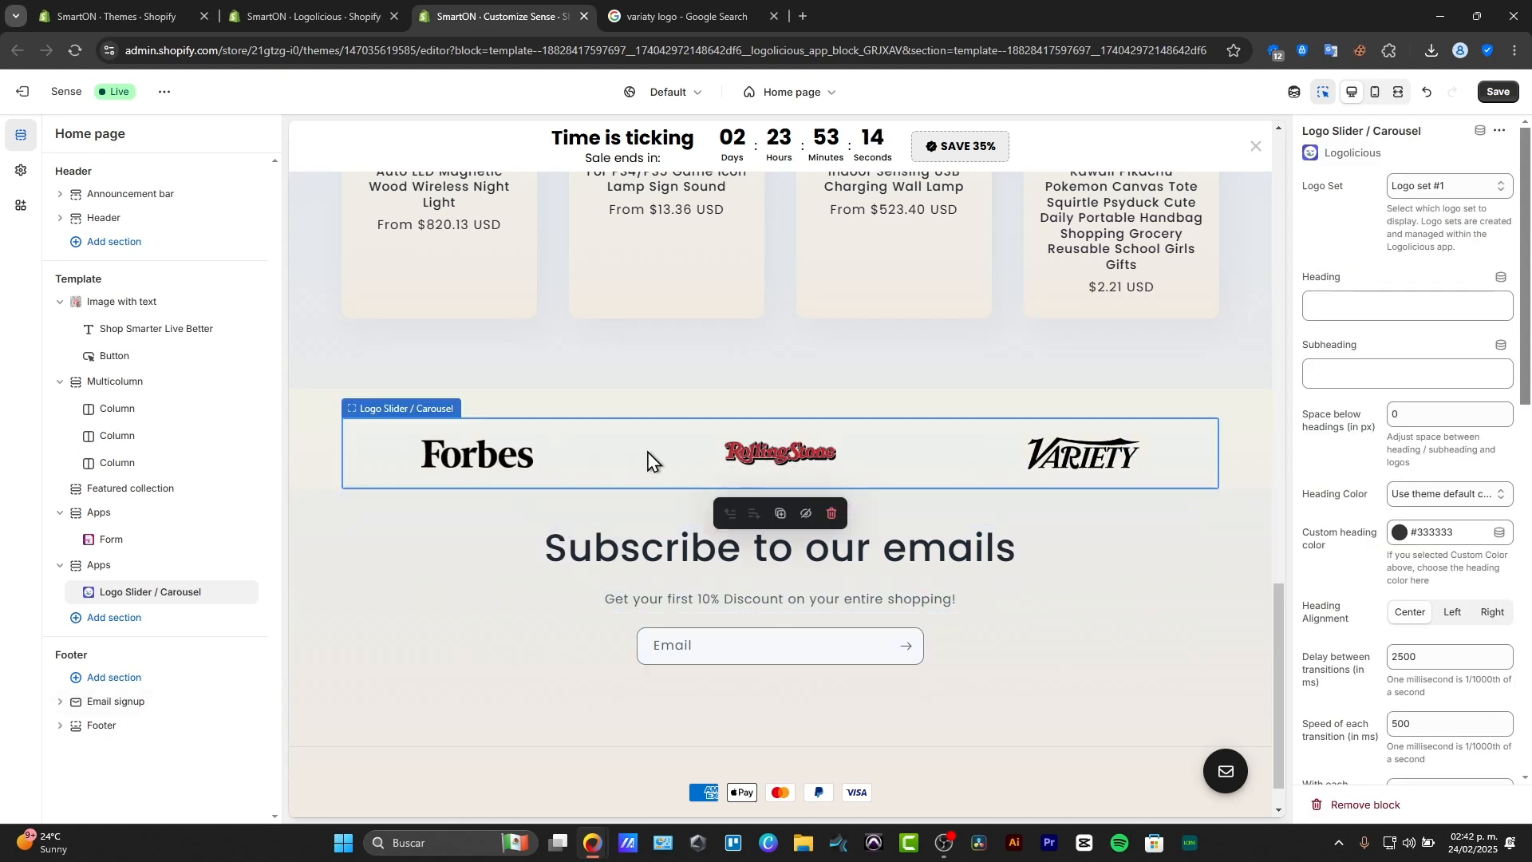
Move the Apps section holding the logo slider up between the Image with text and Multicolumn sections of the home page.
{"action": "scroll", "coordinate": [780, 605], "scroll_direction": "up", "scroll_amount": 1}
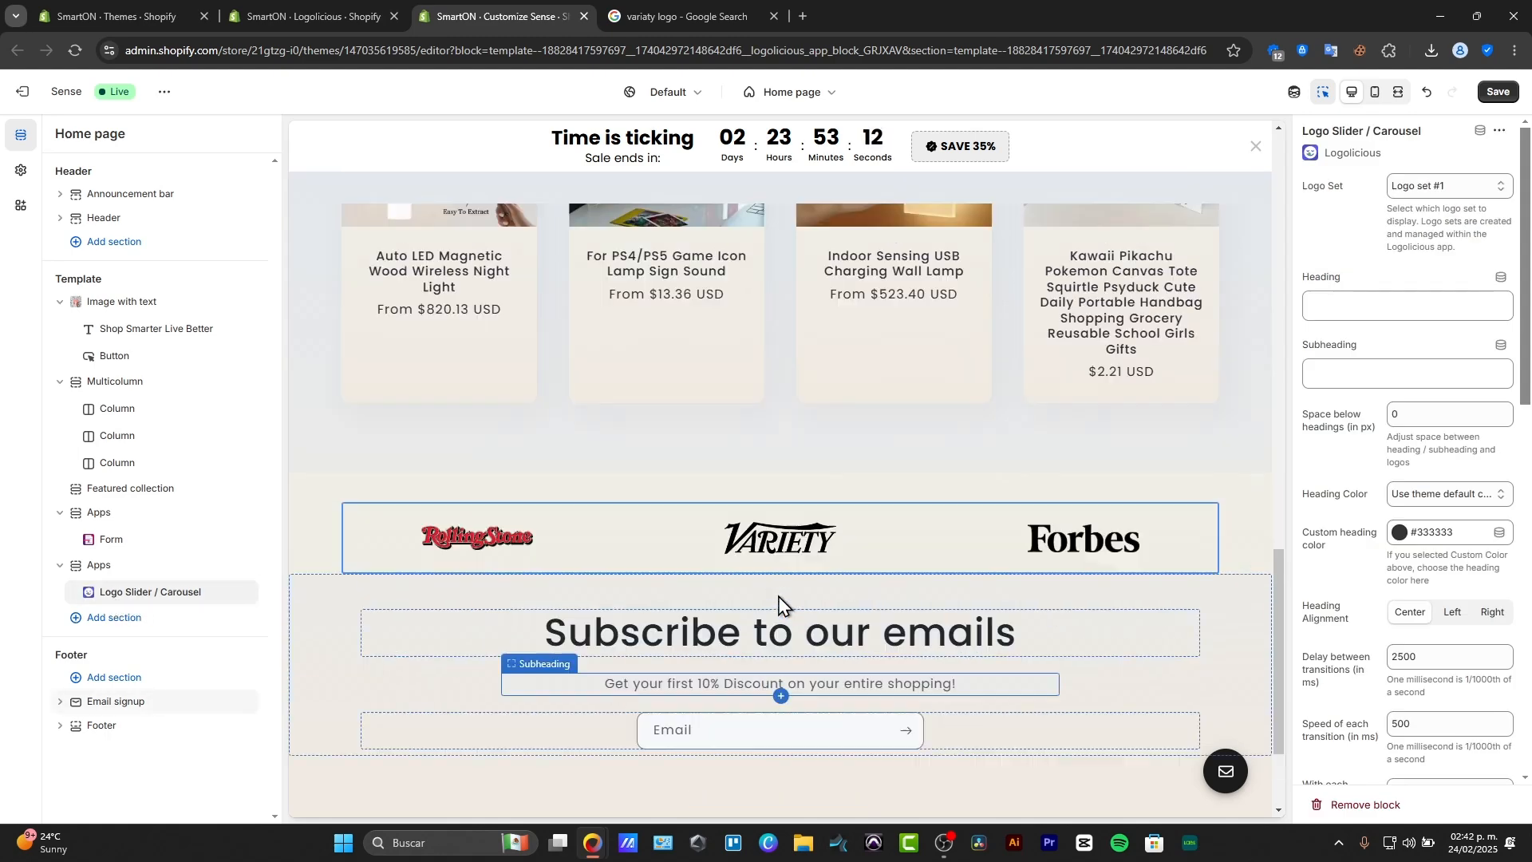
{"action": "scroll", "coordinate": [779, 601], "scroll_direction": "up", "scroll_amount": 15}
{"action": "scroll", "coordinate": [779, 605], "scroll_direction": "down", "scroll_amount": 12}
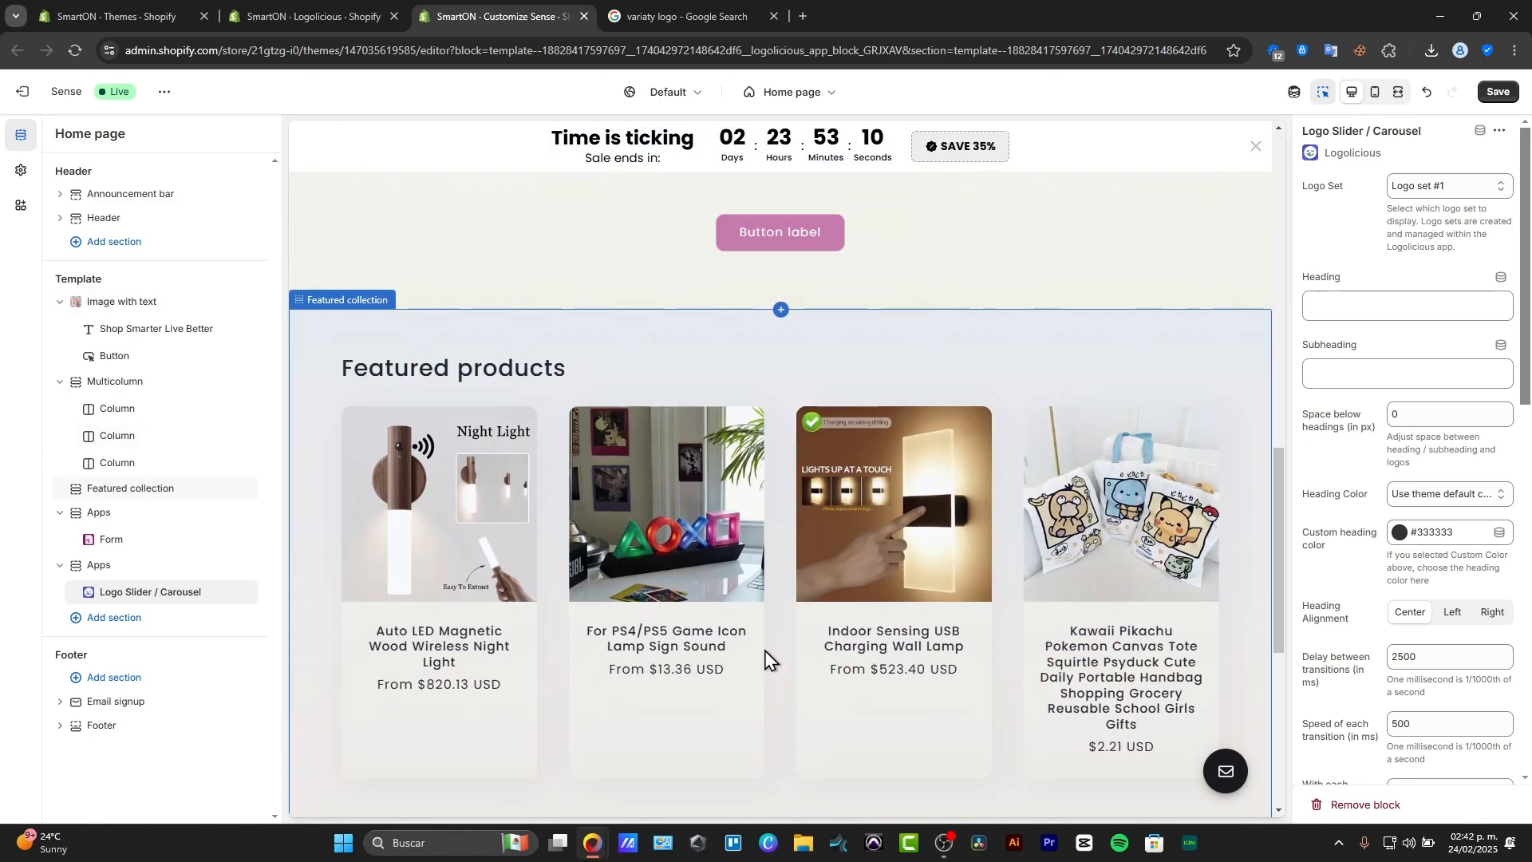
{"action": "scroll", "coordinate": [764, 659], "scroll_direction": "down", "scroll_amount": 3}
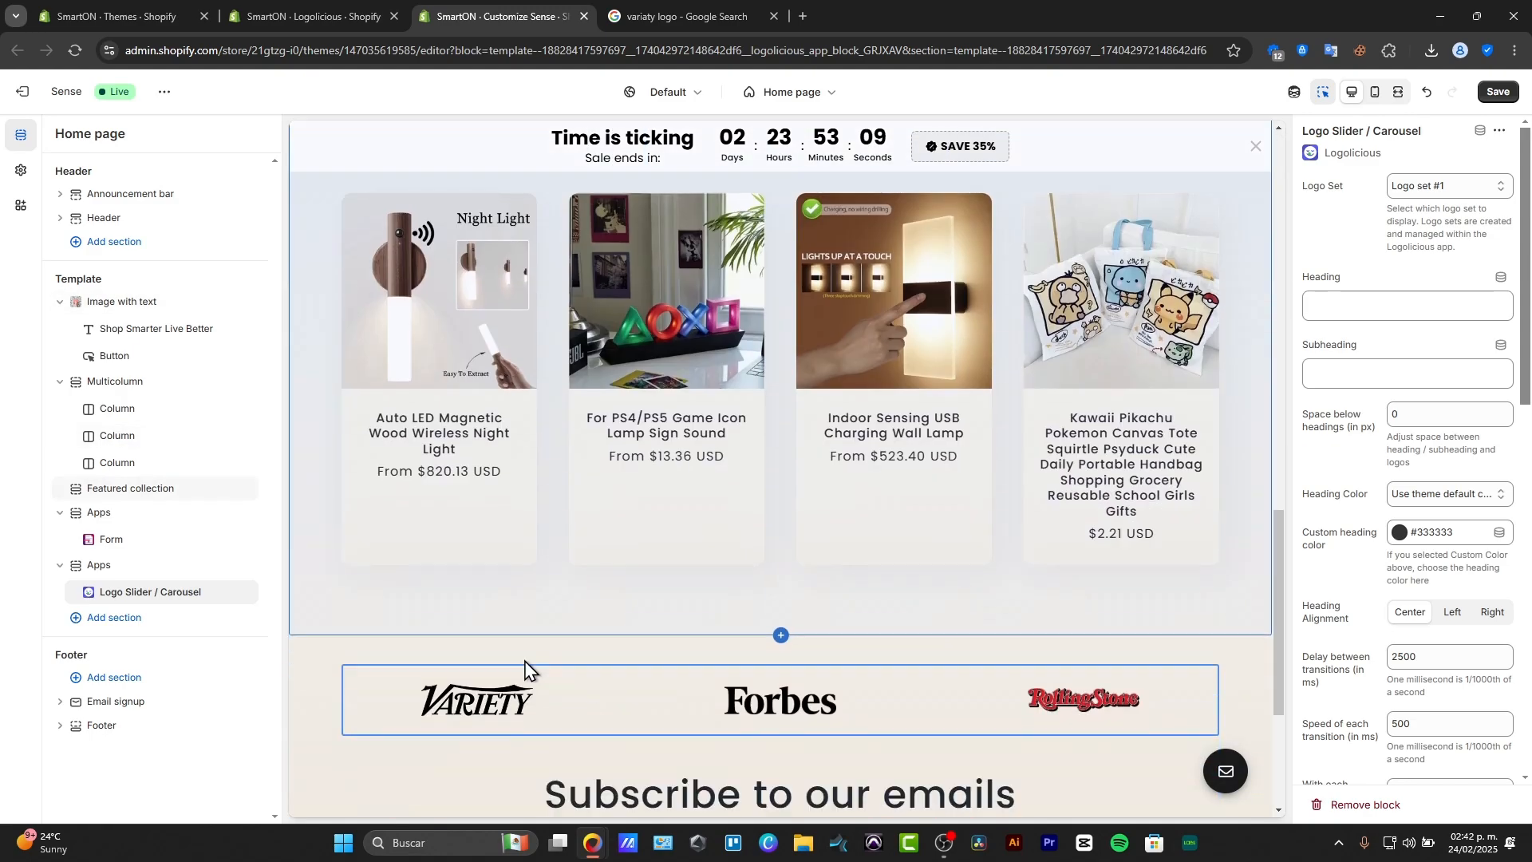
{"action": "left_click", "coordinate": [59, 566]}
{"action": "left_click_drag", "start_coordinate": [81, 569], "coordinate": [75, 431]}
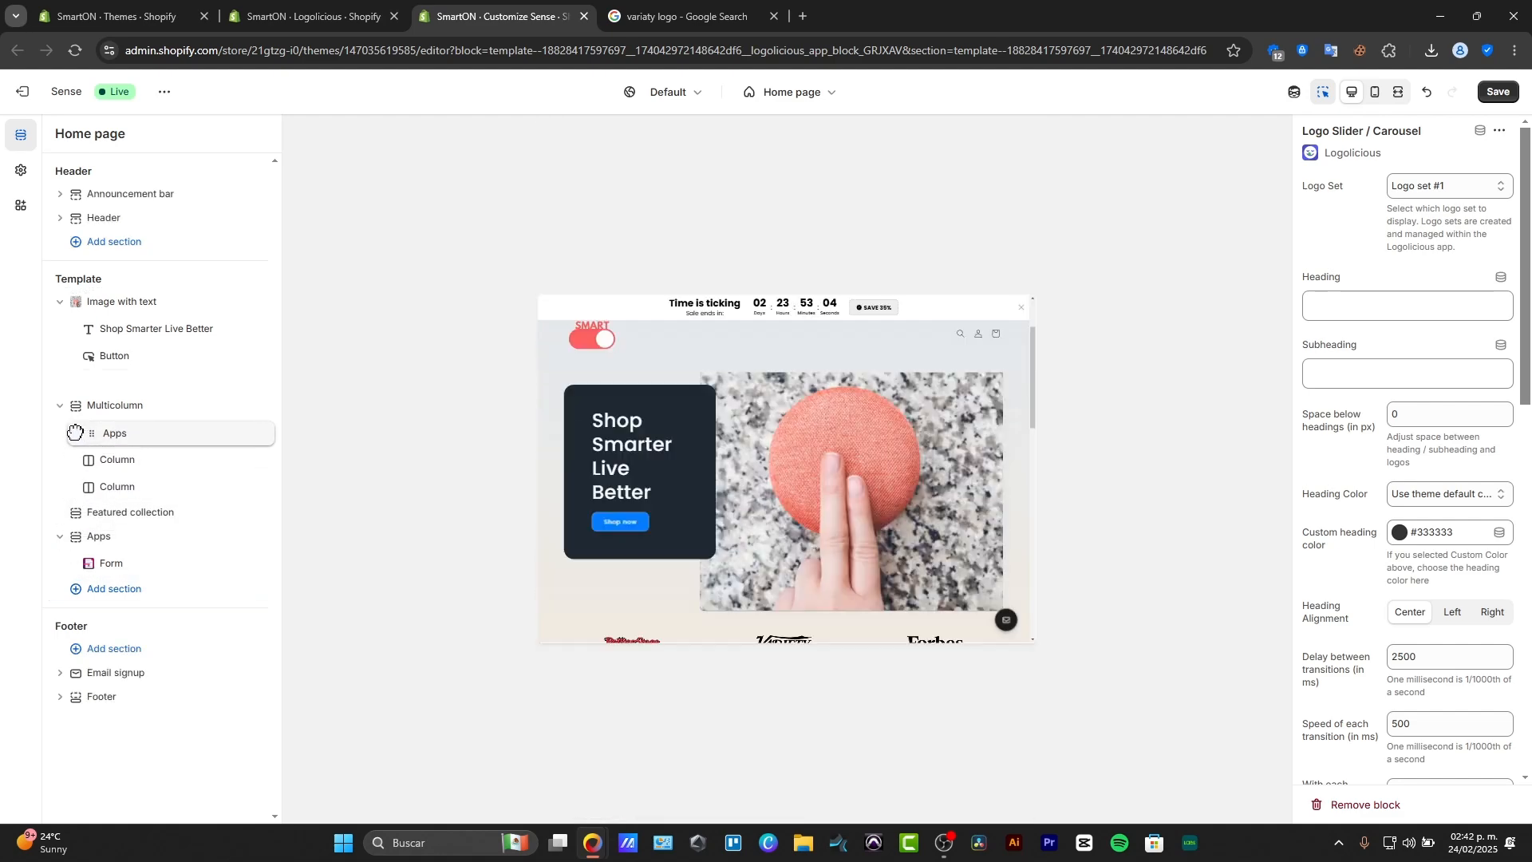
{"action": "scroll", "coordinate": [766, 543], "scroll_direction": "down", "scroll_amount": 3}
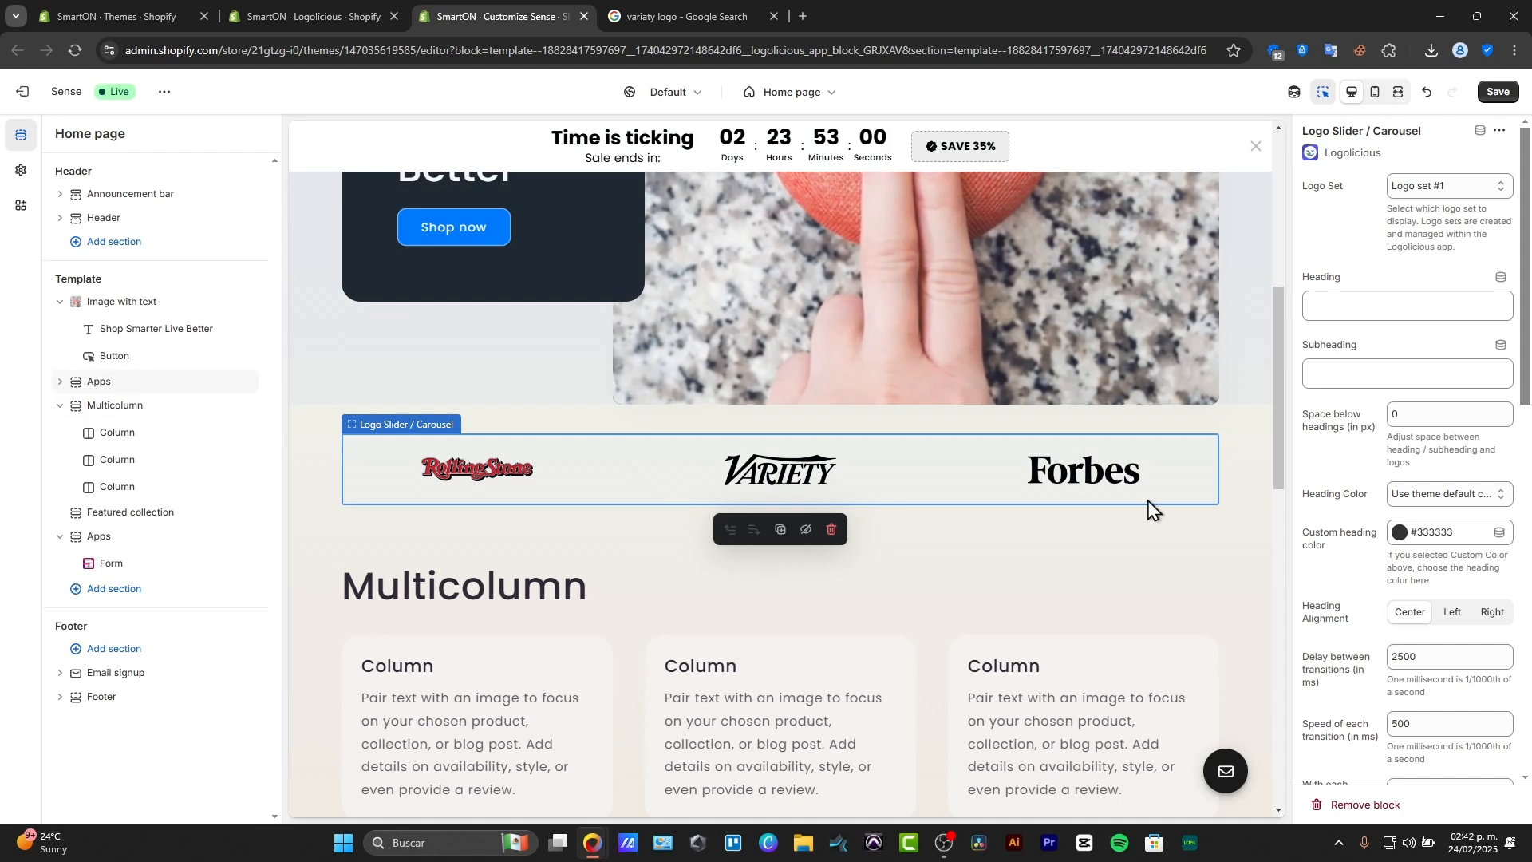
Review the Logo Slider / Carousel block's settings, leave them at their defaults and save the theme.
{"action": "left_click", "coordinate": [60, 381]}
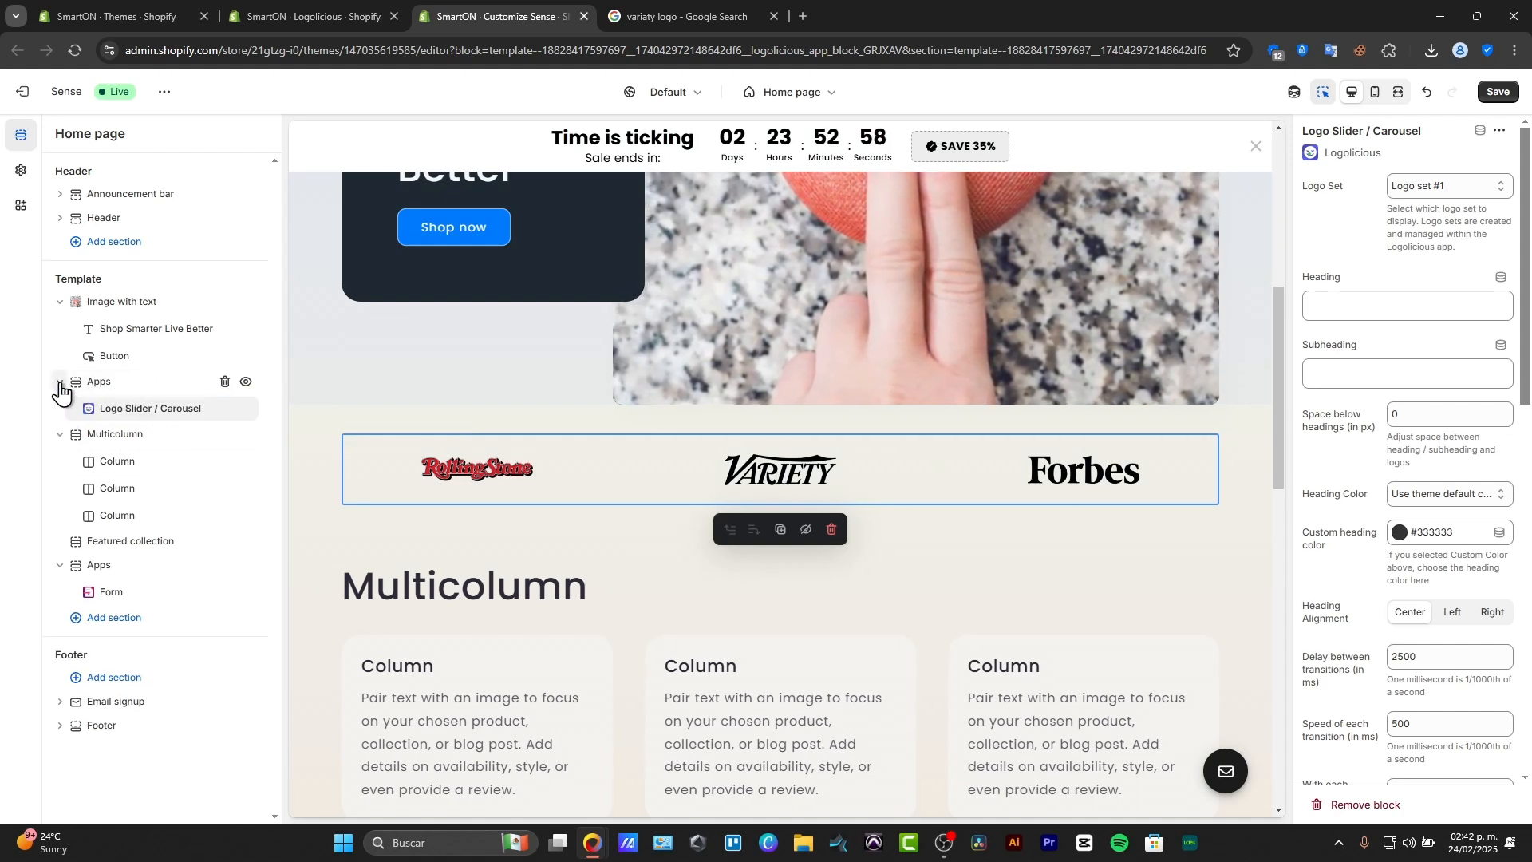
{"action": "left_click", "coordinate": [132, 409]}
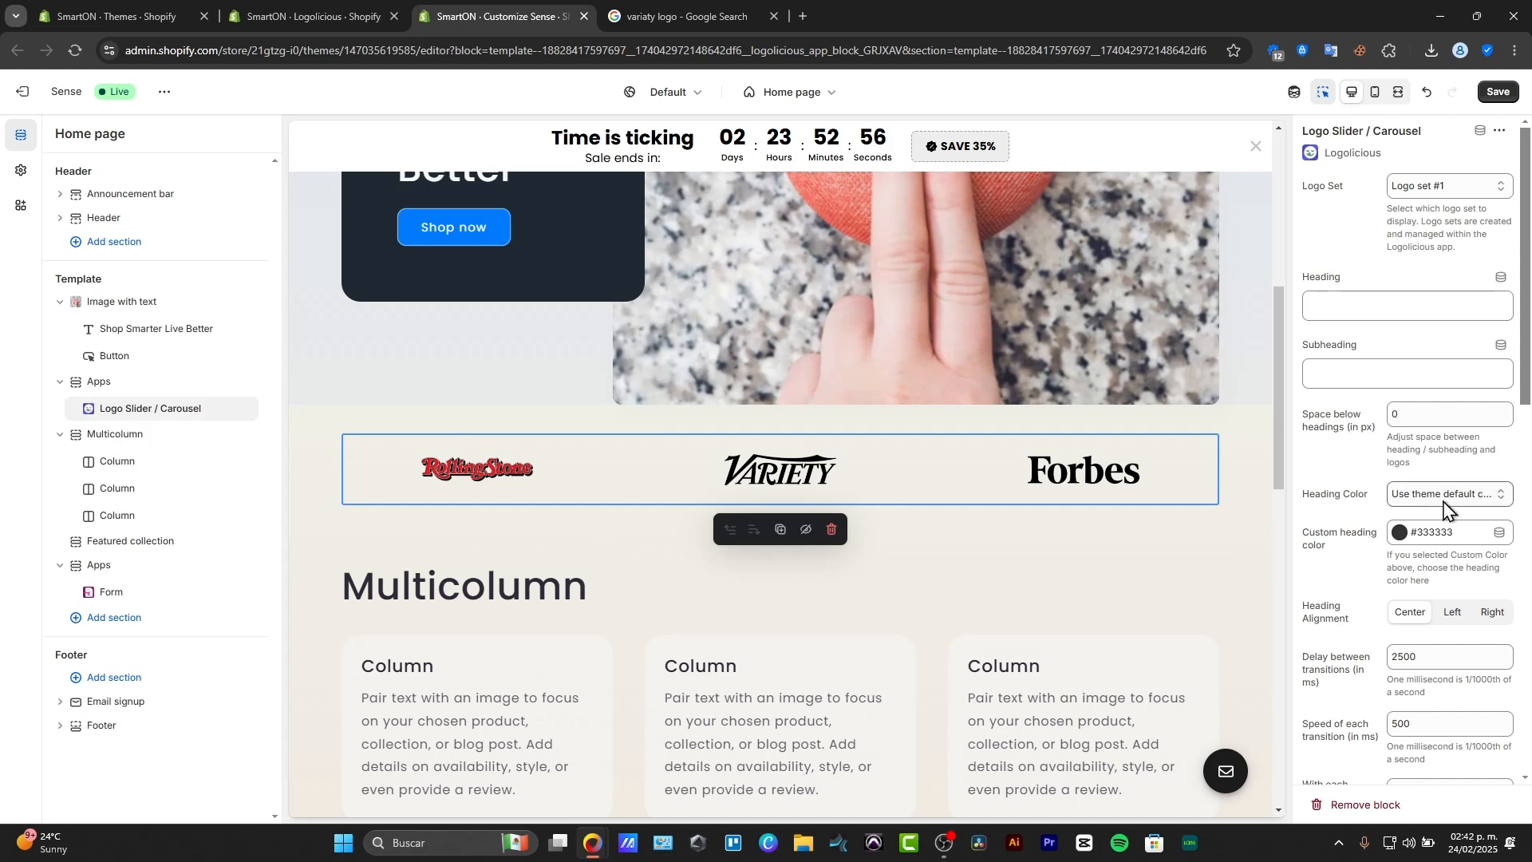
{"action": "scroll", "coordinate": [1355, 506], "scroll_direction": "down", "scroll_amount": 10}
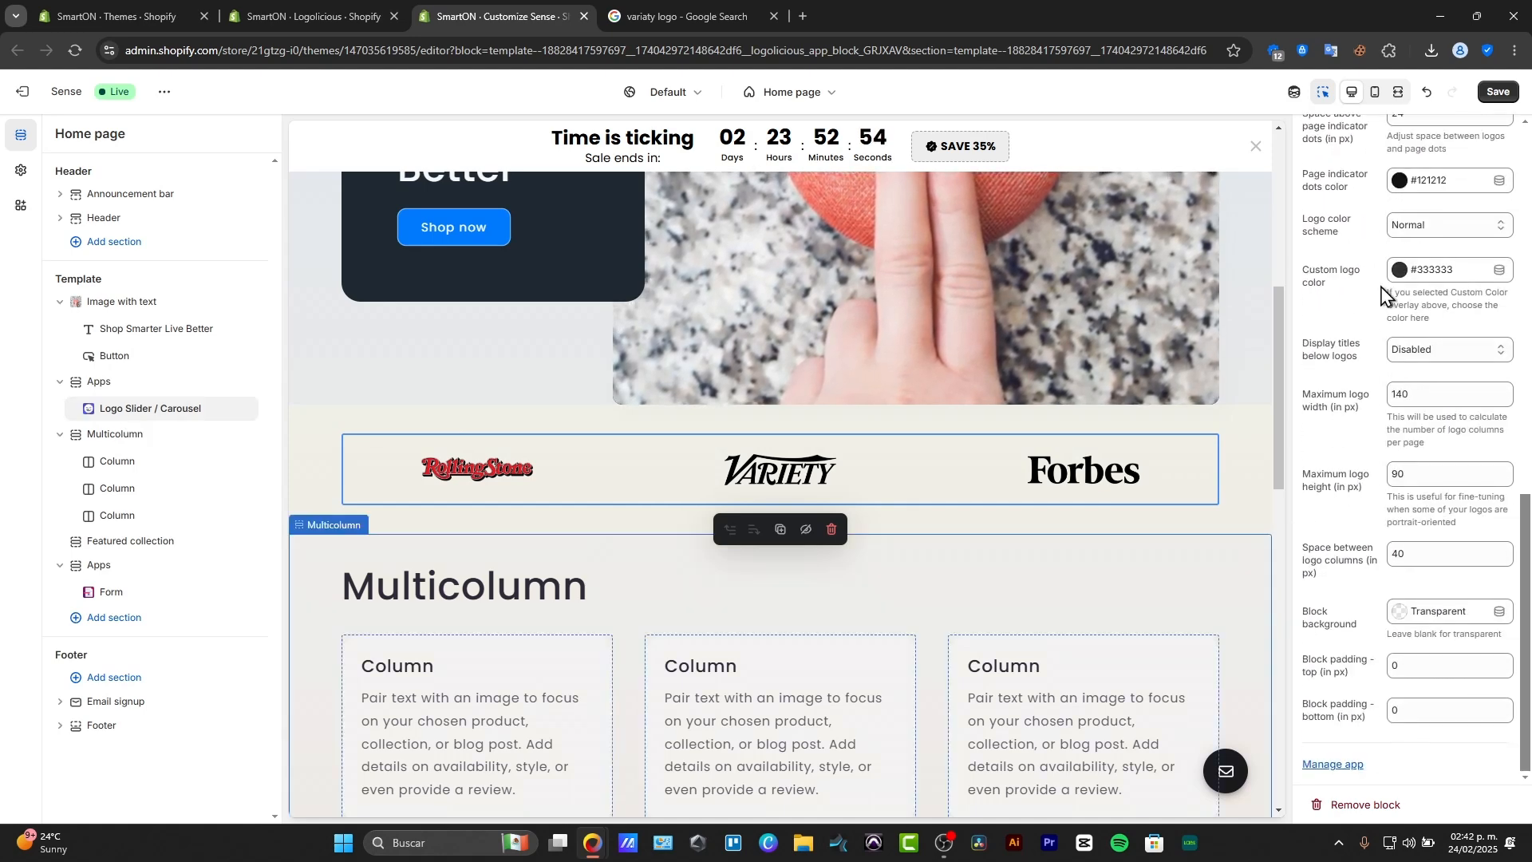
{"action": "left_click", "coordinate": [1498, 94]}
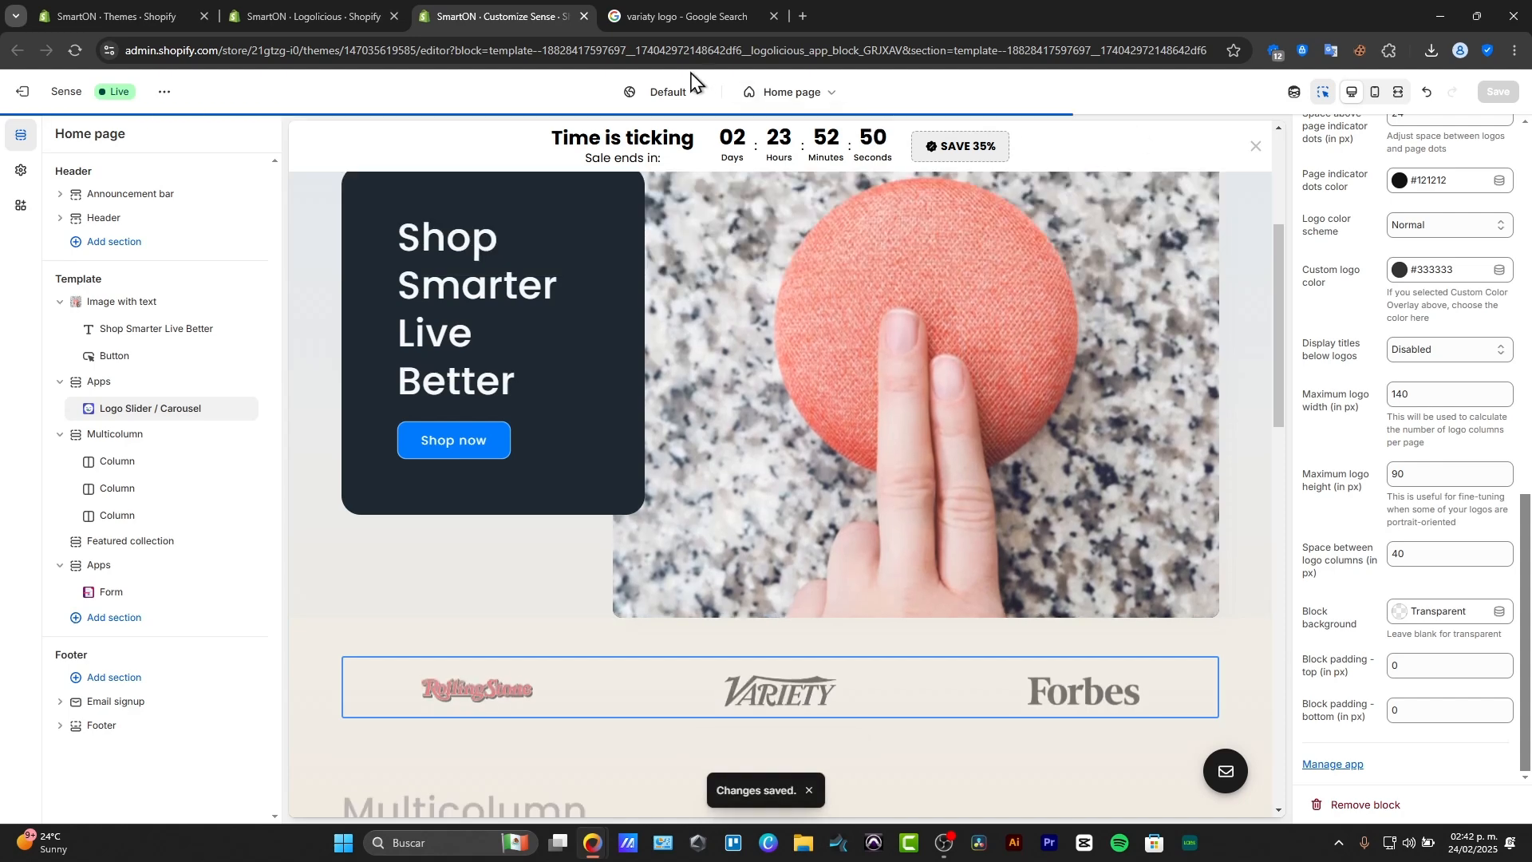
View the live store and examine the logo slider below the home page's image banner.
{"action": "left_click", "coordinate": [162, 94]}
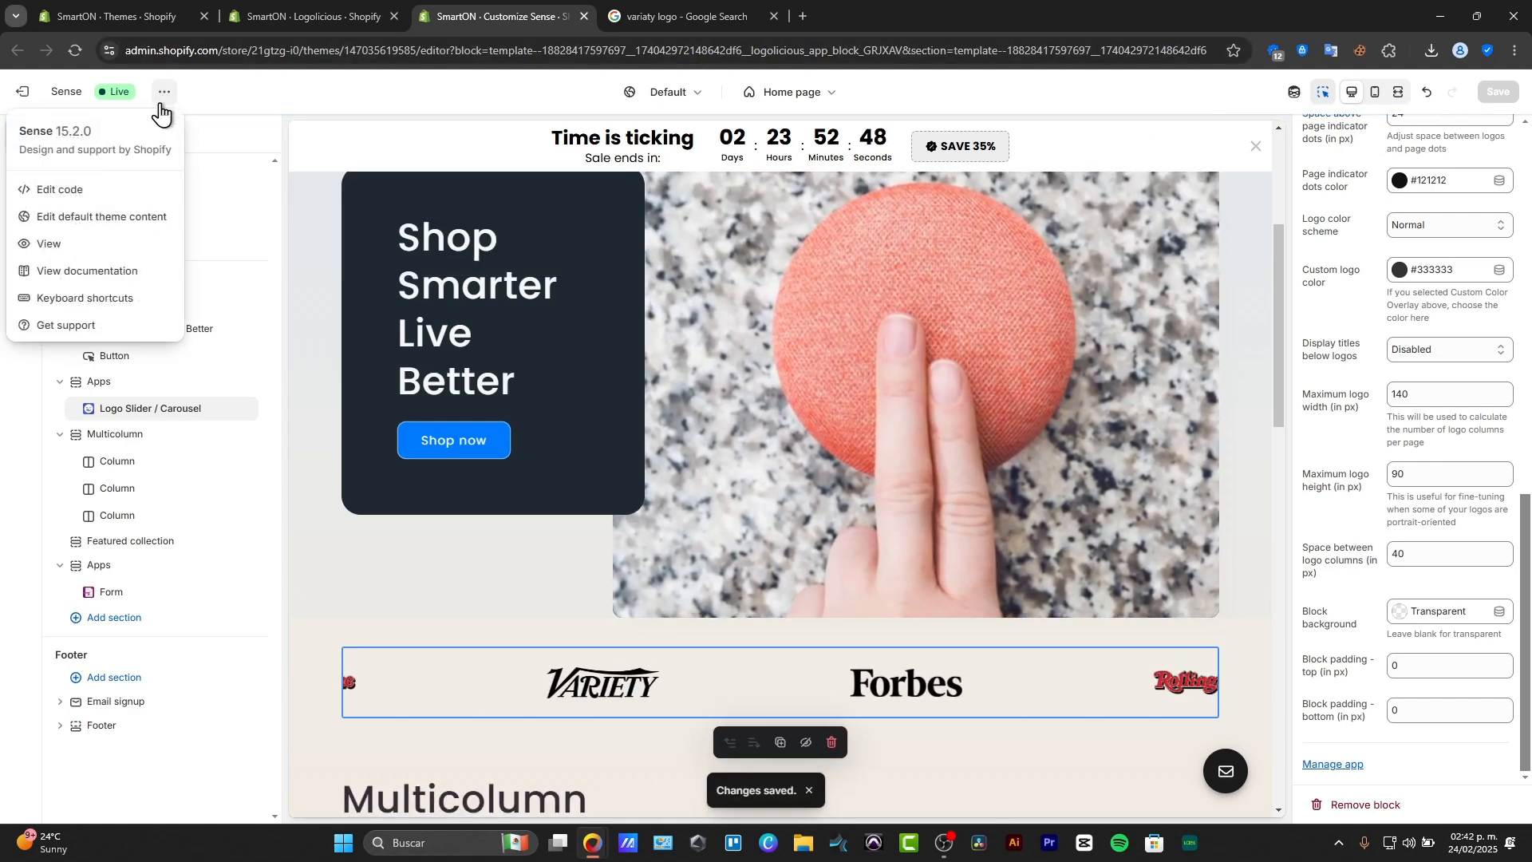
{"action": "left_click", "coordinate": [95, 242]}
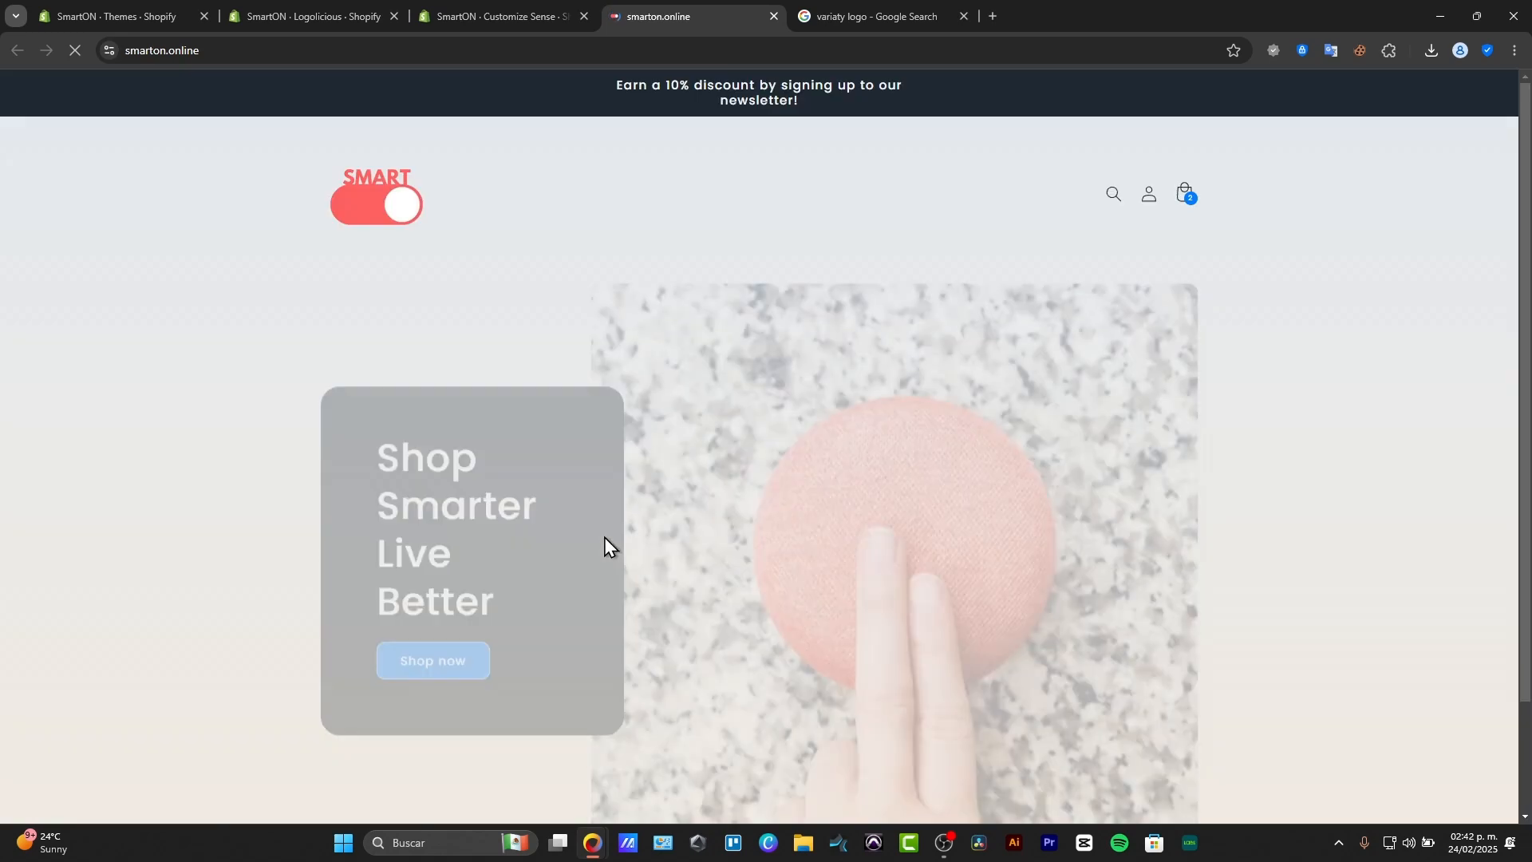
{"action": "scroll", "coordinate": [684, 608], "scroll_direction": "down", "scroll_amount": 10}
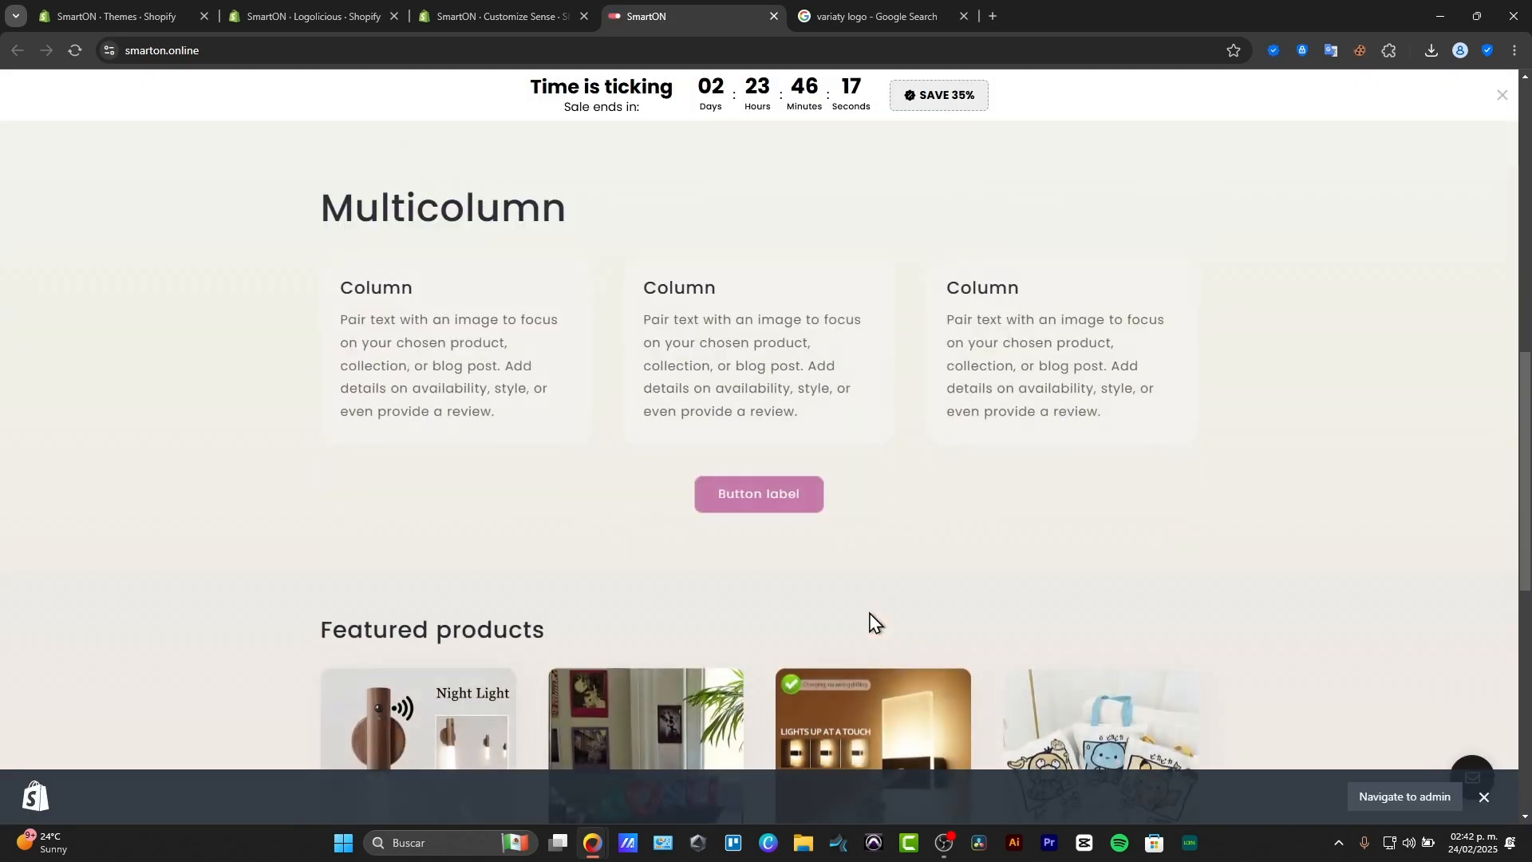
{"action": "scroll", "coordinate": [855, 504], "scroll_direction": "up", "scroll_amount": 5}
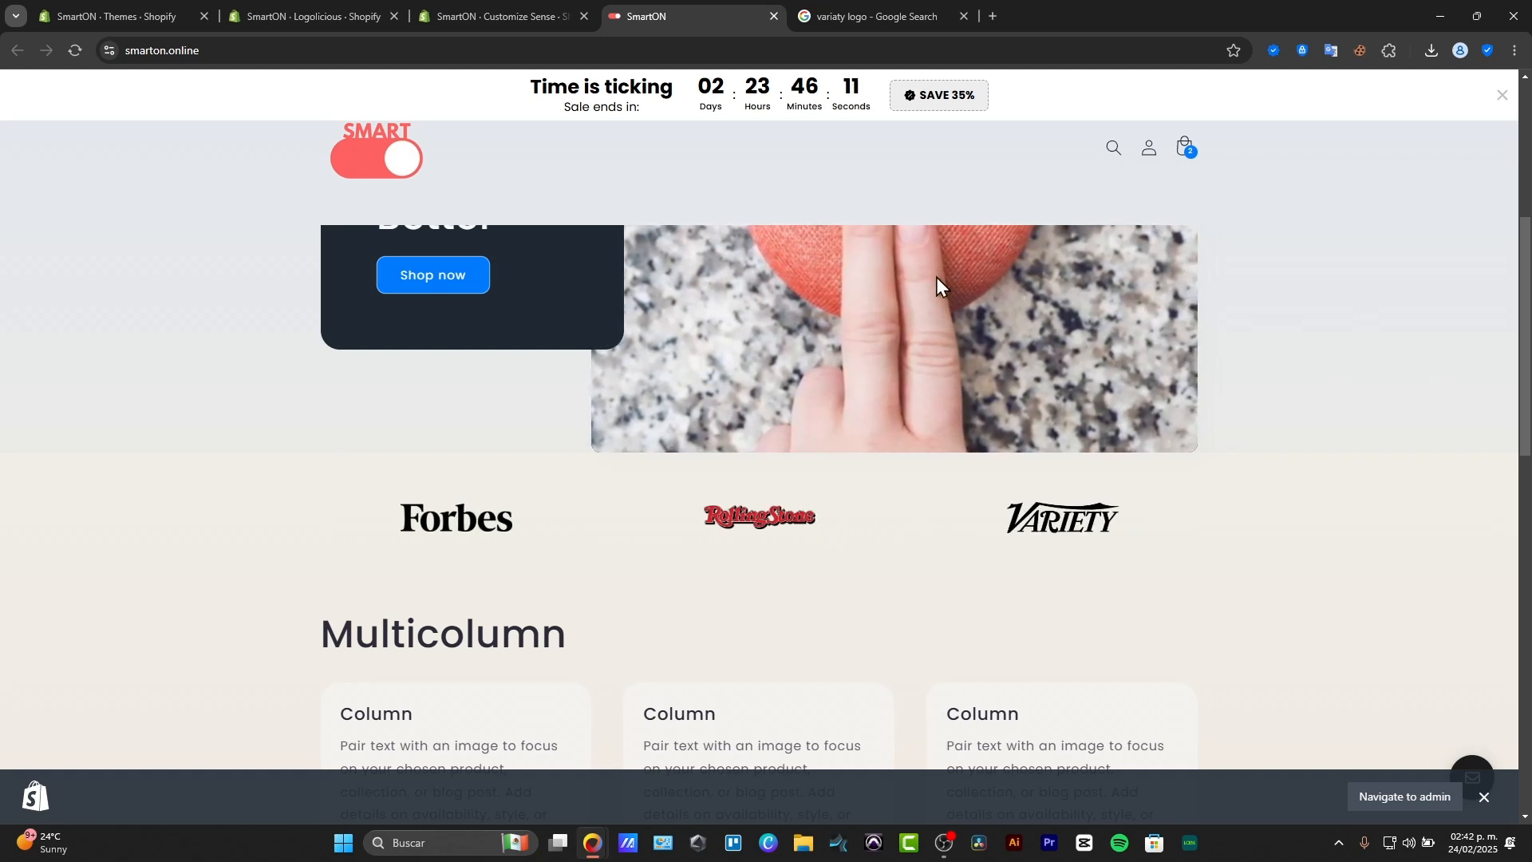
{"action": "mouse_move", "coordinate": [480, 2]}
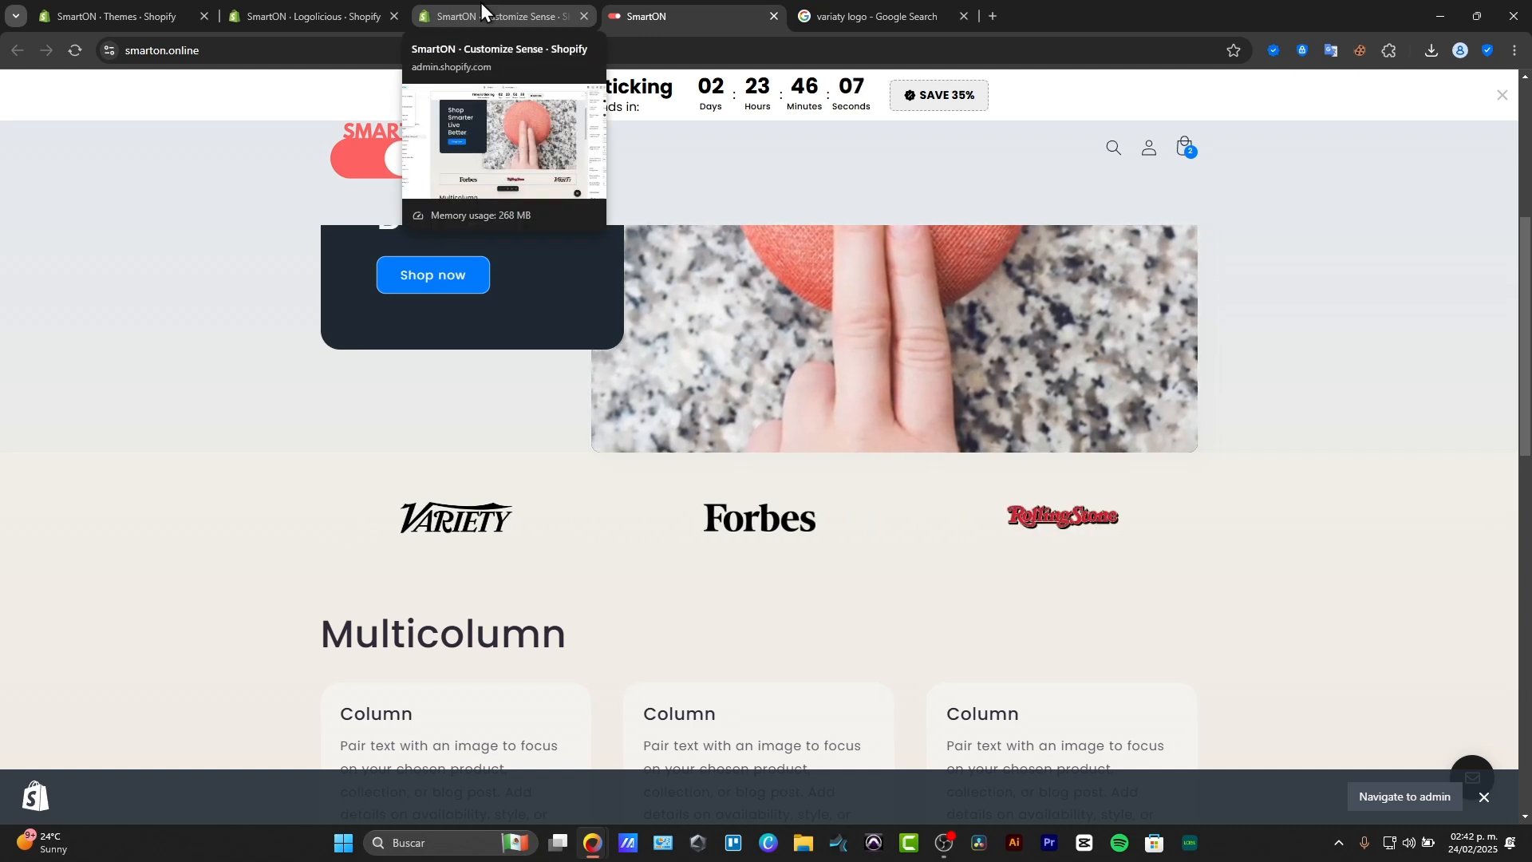
Switch to the Google search tab and search all web results for "elfsiht".
{"action": "left_click", "coordinate": [867, 13]}
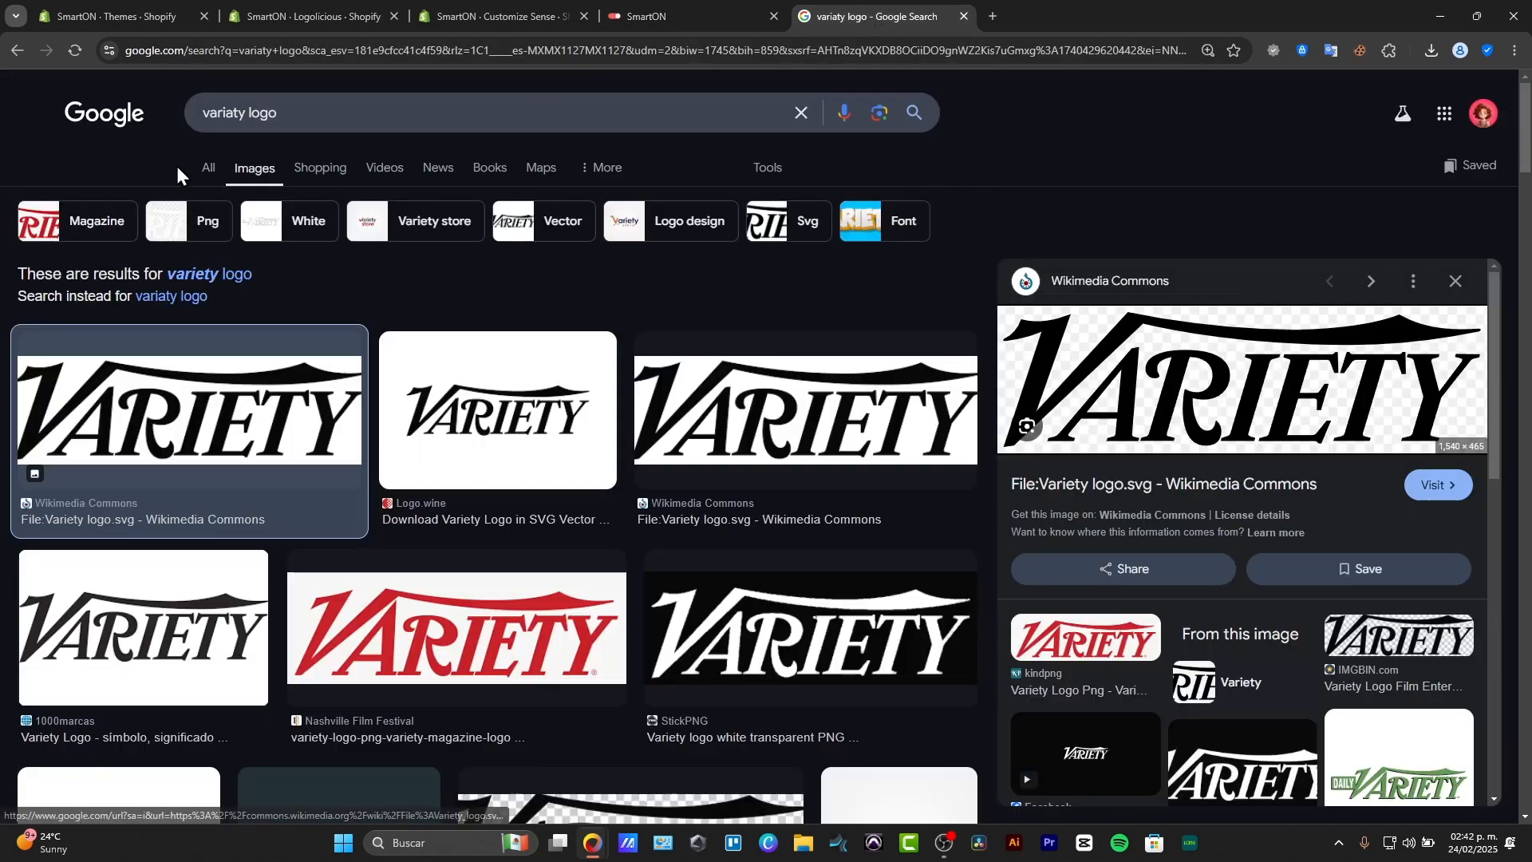
{"action": "left_click", "coordinate": [205, 167]}
{"action": "left_click", "coordinate": [383, 116]}
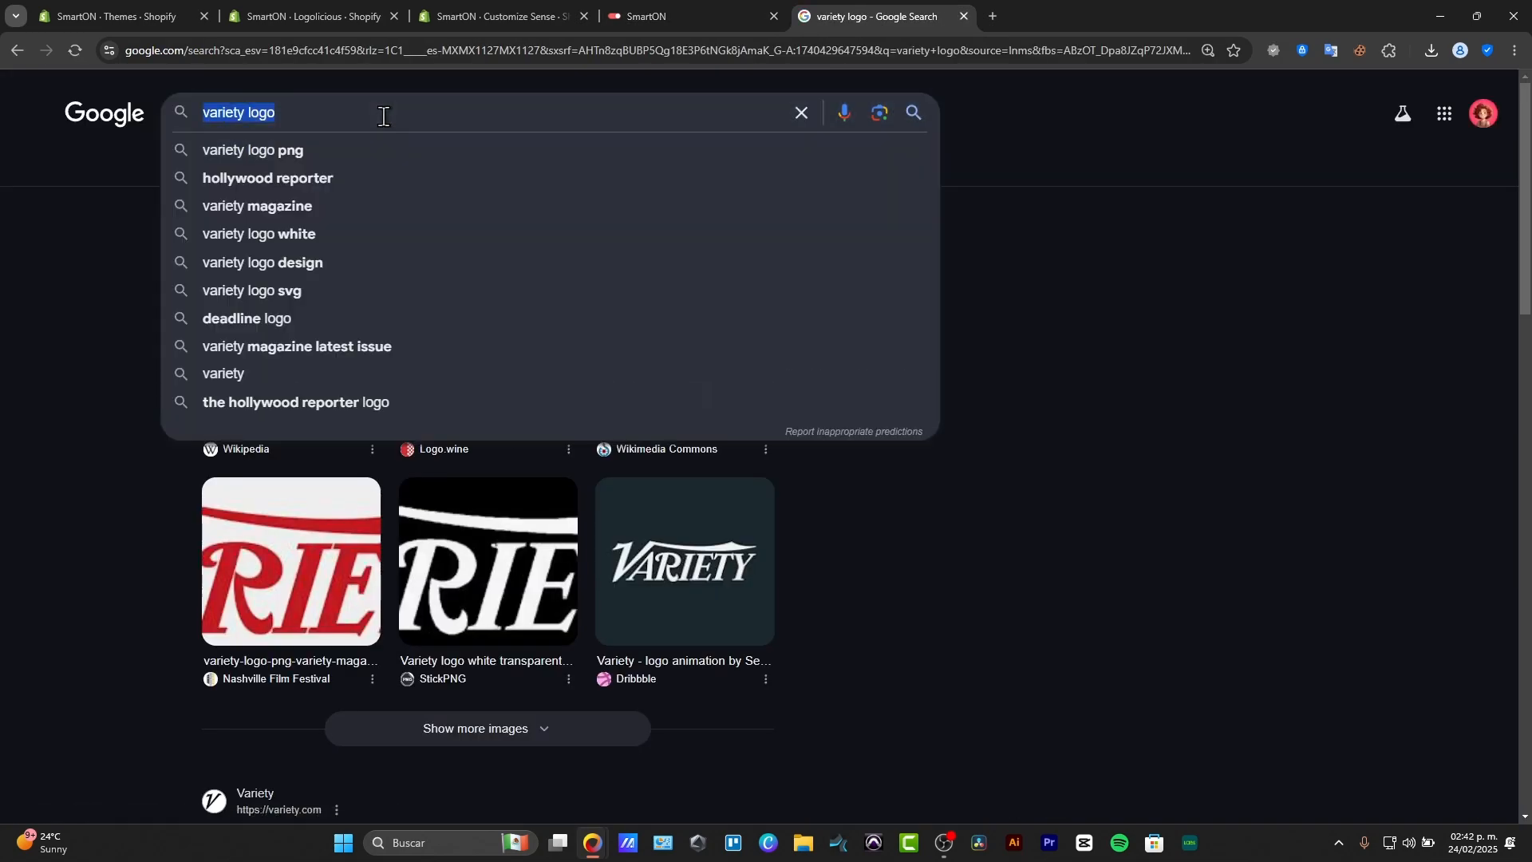
{"action": "type", "text": "elfsiht"}
{"action": "key", "text": "Return"}
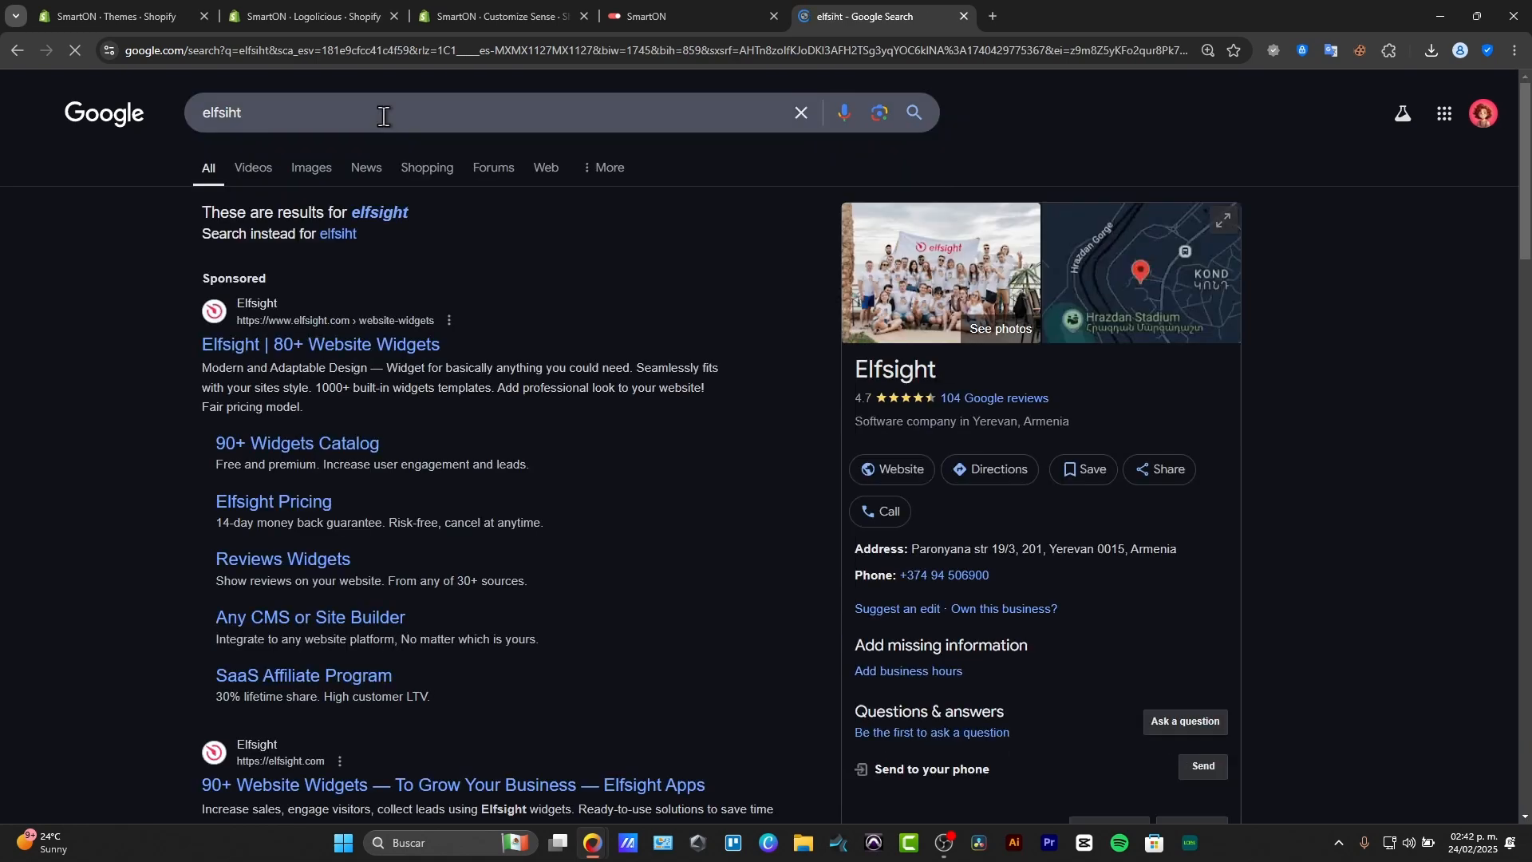
Open the Elfsight website from the search results and log in to the dashboard with a Google account.
{"action": "left_click", "coordinate": [362, 337]}
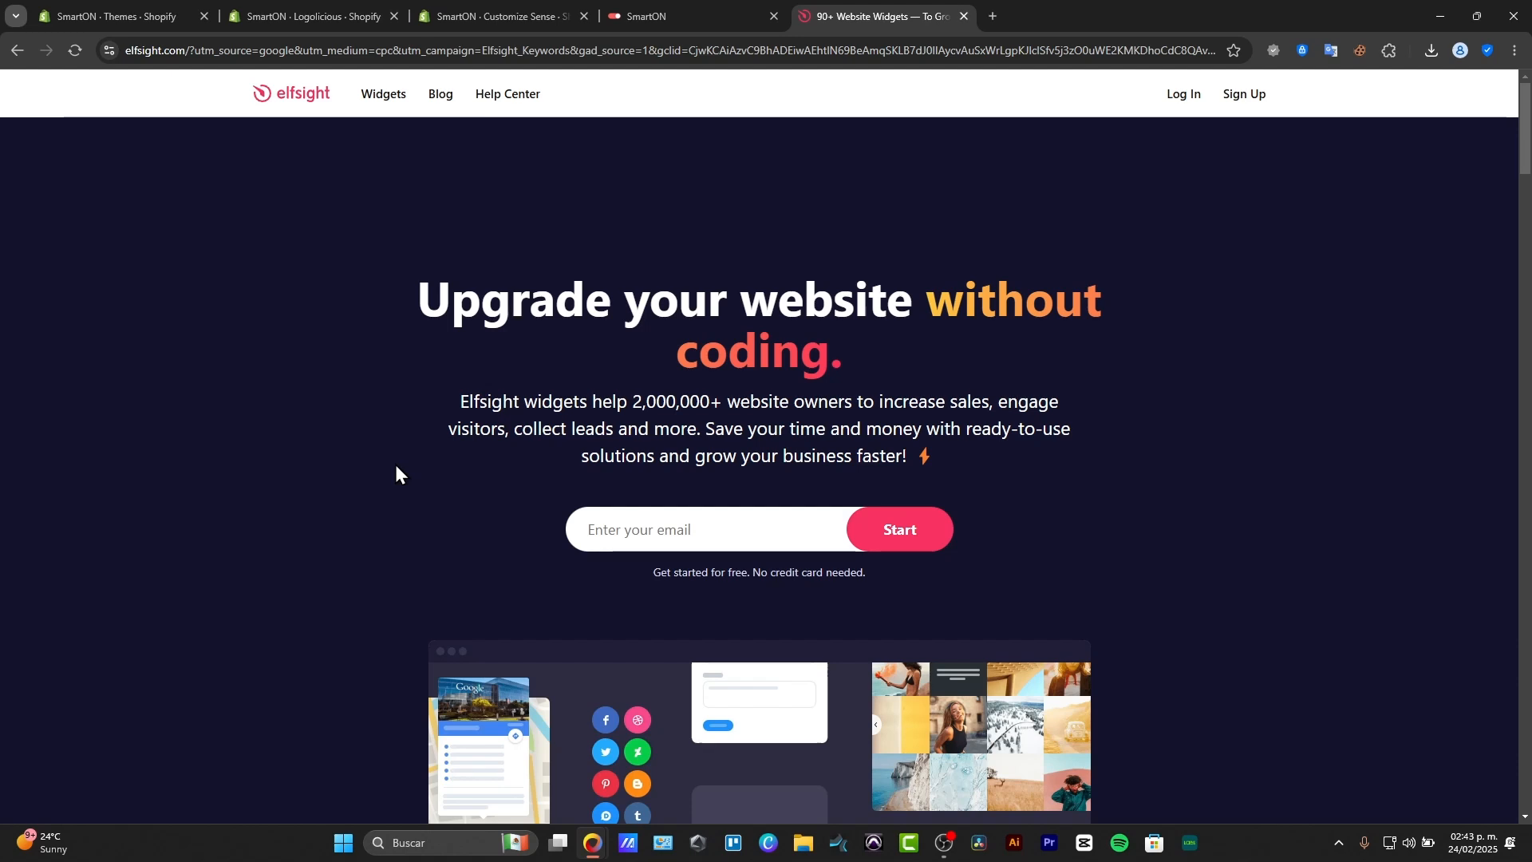
{"action": "left_click", "coordinate": [1182, 95]}
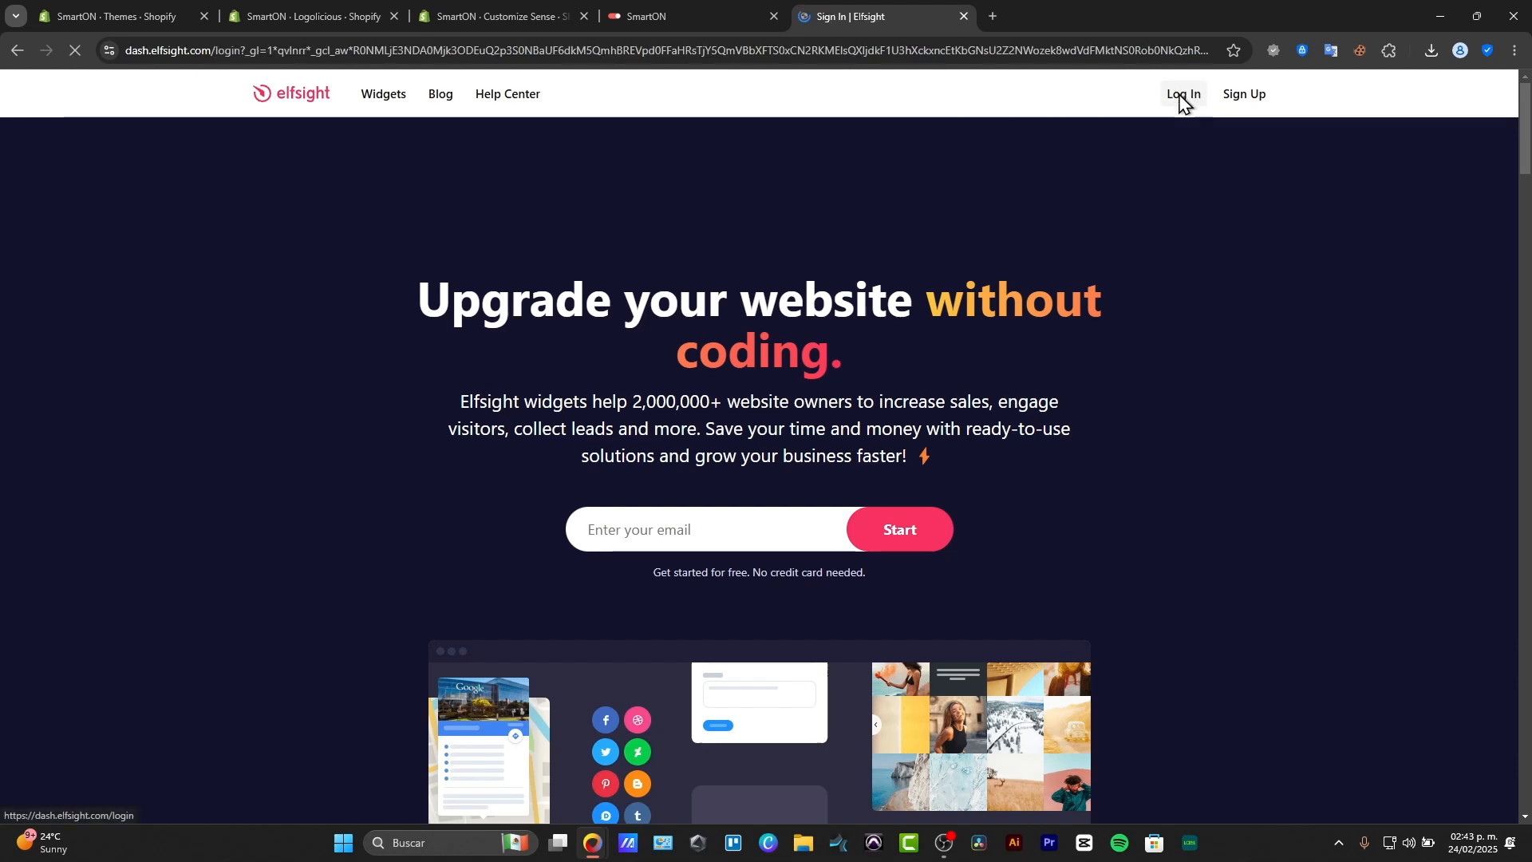
{"action": "left_click", "coordinate": [835, 352]}
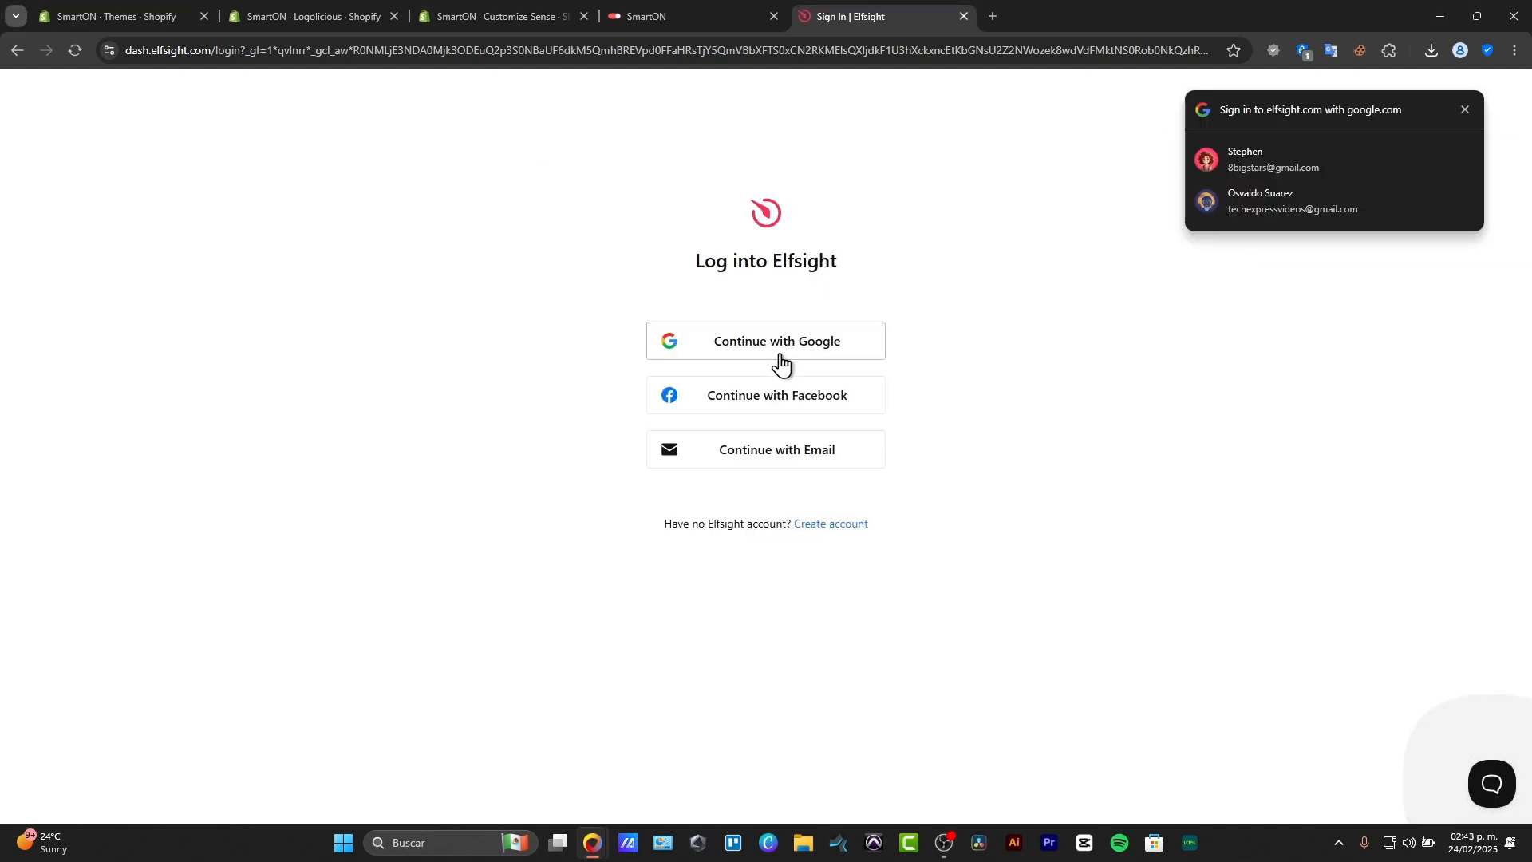
{"action": "left_click", "coordinate": [1266, 206]}
{"action": "left_click", "coordinate": [1321, 204]}
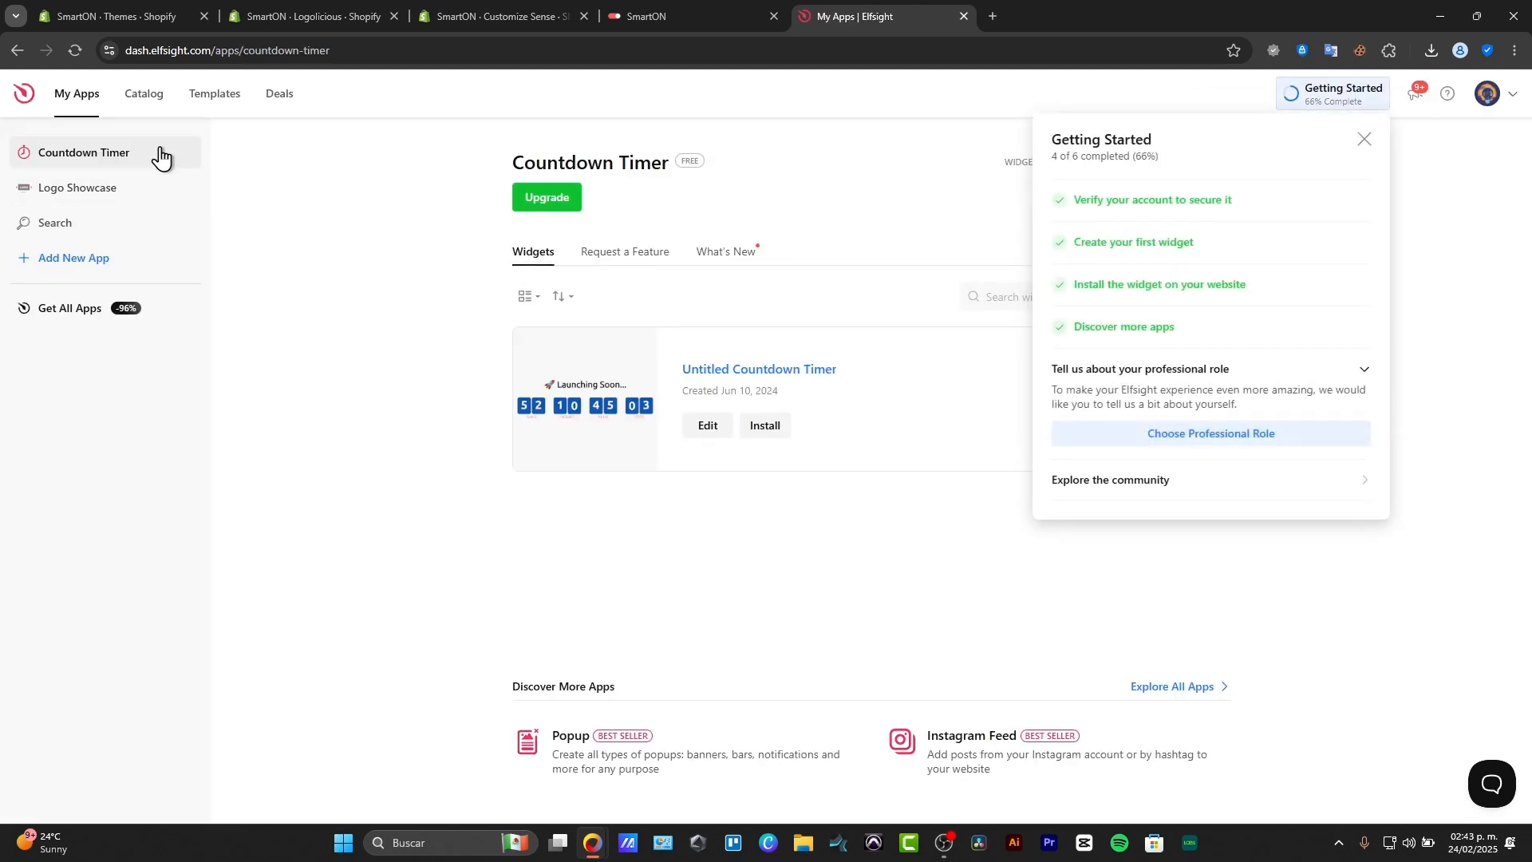
Dismiss the Getting Started checklist and delete the Untitled Countdown Timer widget.
{"action": "left_click", "coordinate": [1365, 140]}
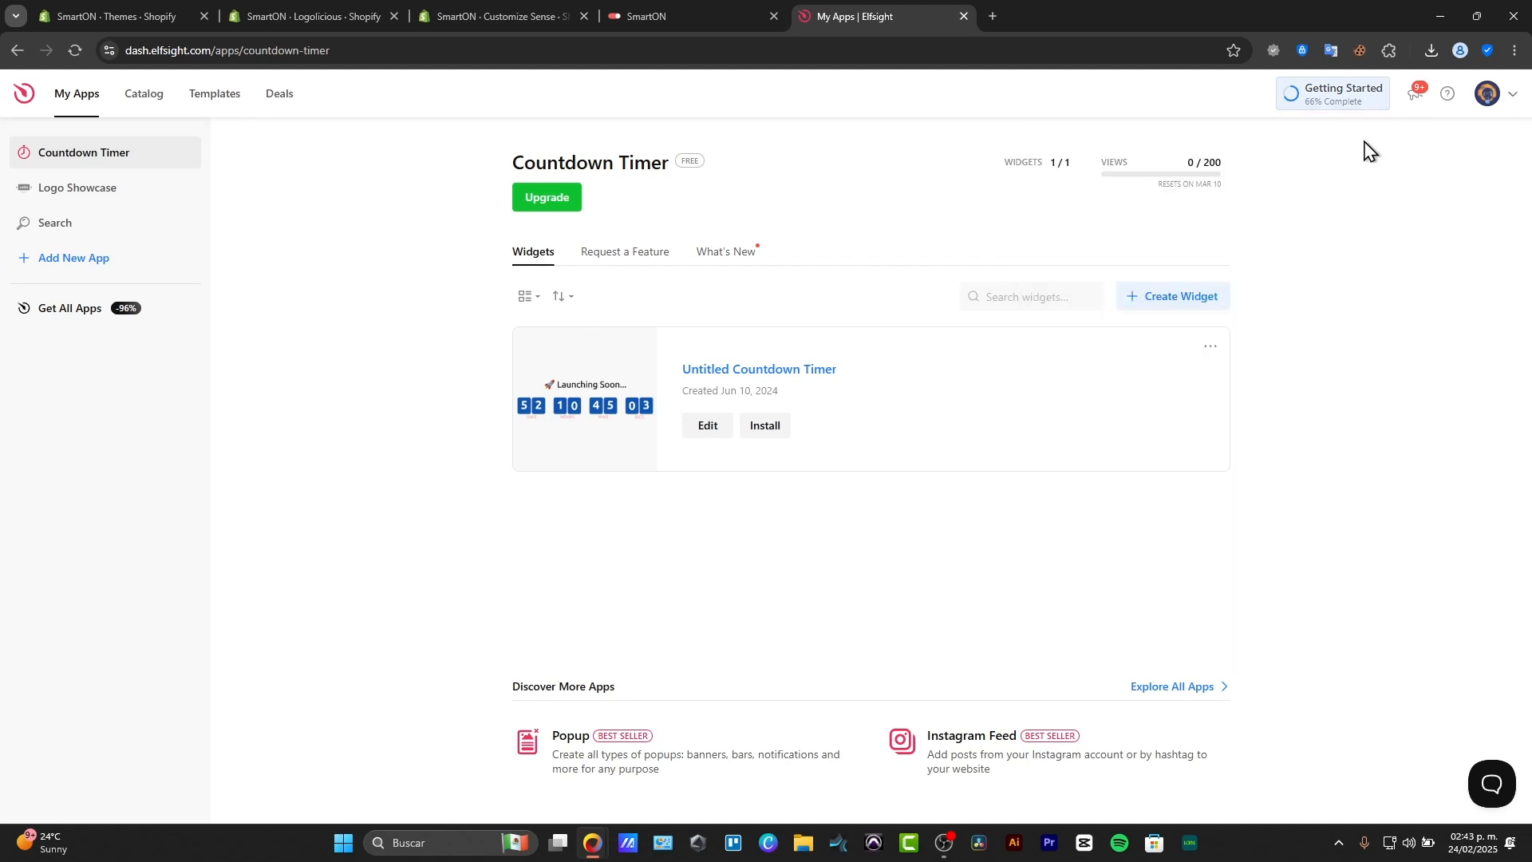
{"action": "left_click", "coordinate": [1212, 349]}
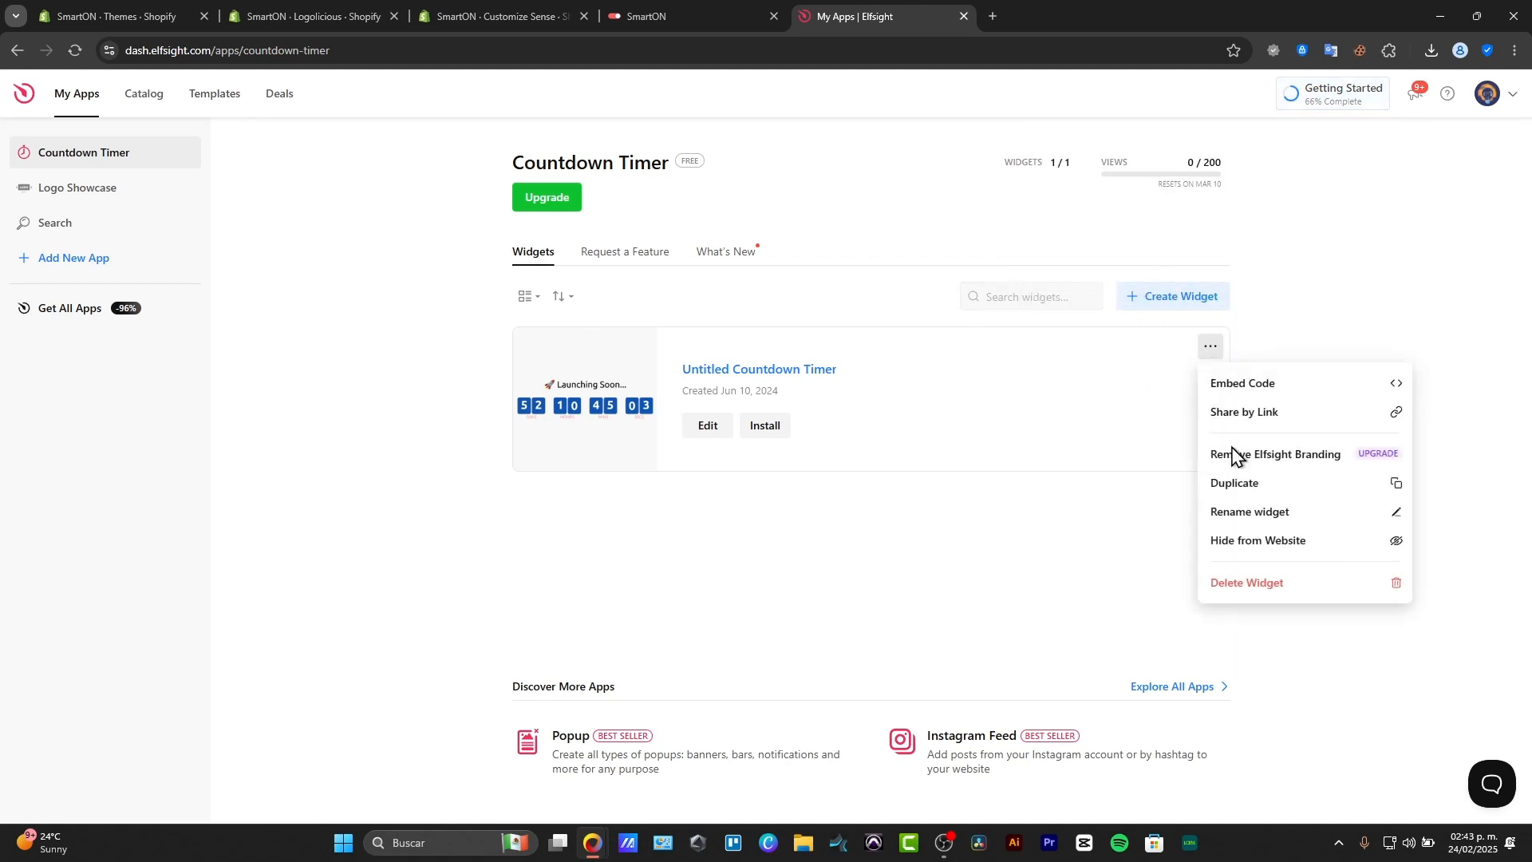
{"action": "left_click", "coordinate": [1248, 585]}
{"action": "left_click", "coordinate": [864, 498]}
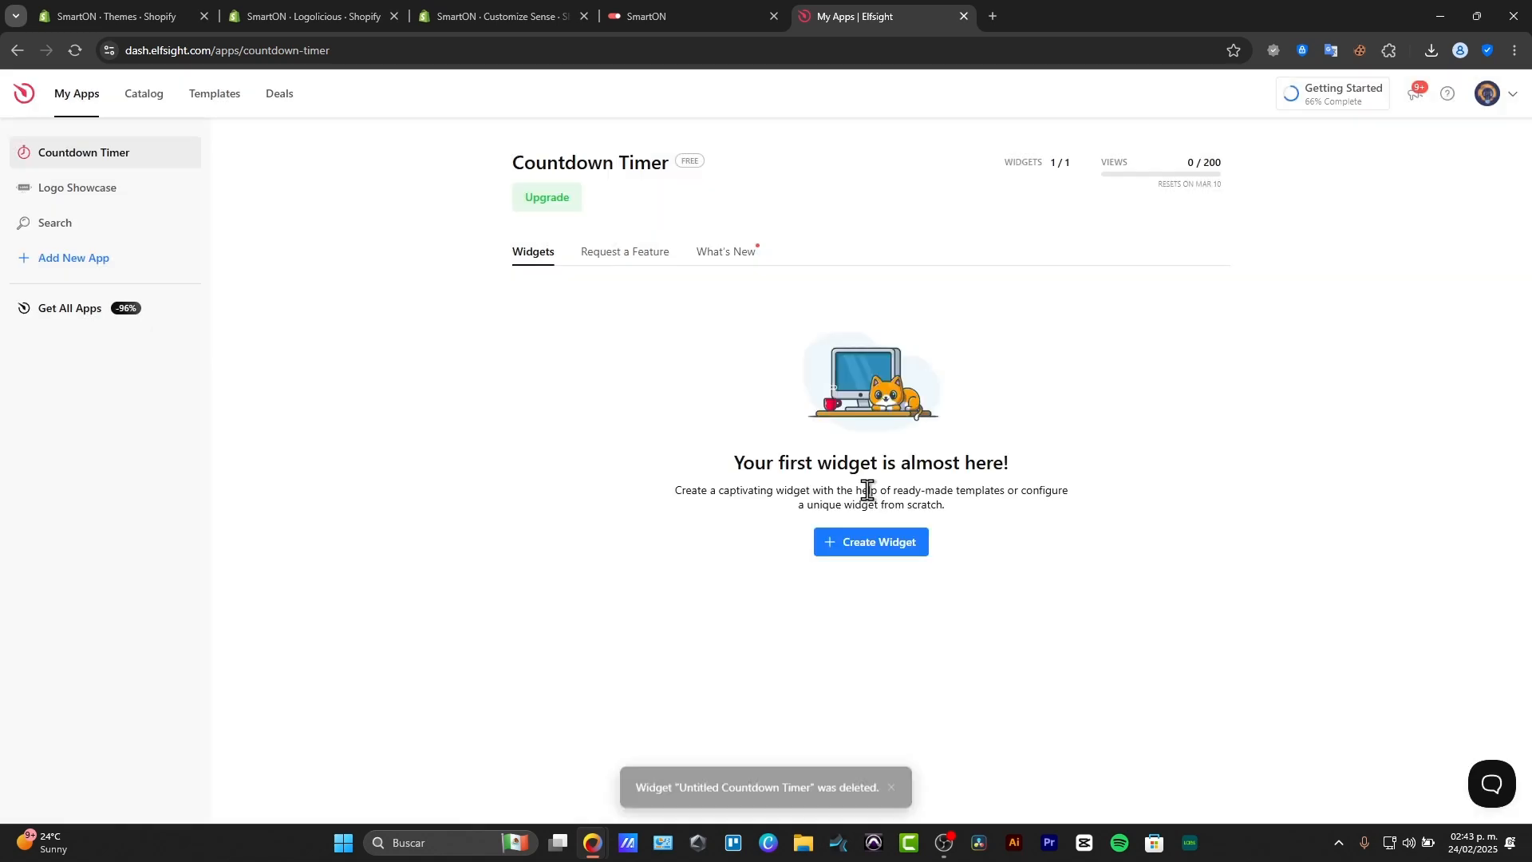
Open the Elfsight apps catalog, dismiss the What's New notice and search the catalog for "slider".
{"action": "left_click", "coordinate": [194, 103]}
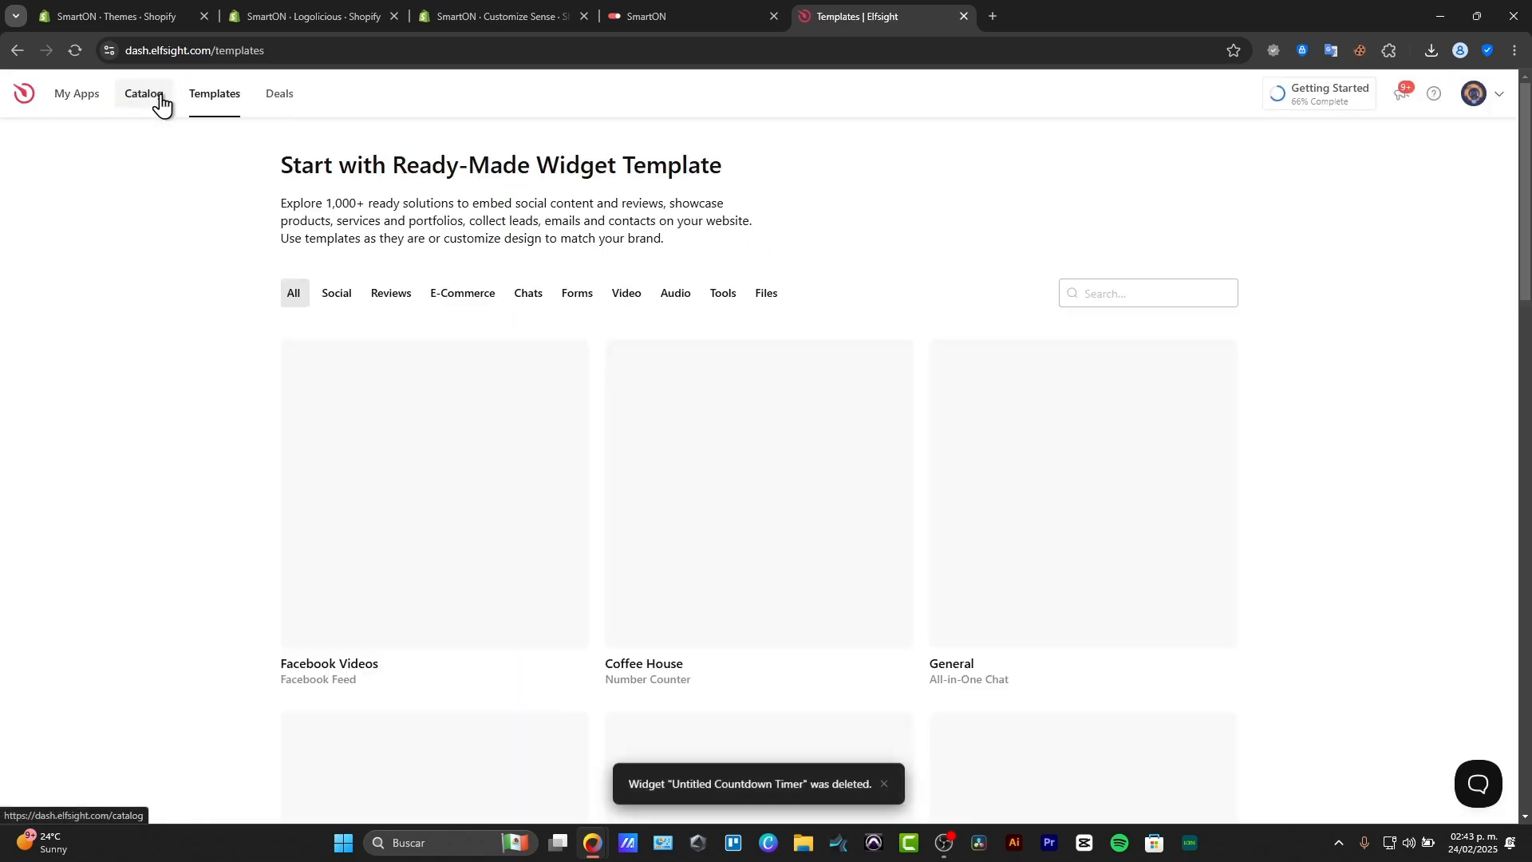
{"action": "left_click", "coordinate": [158, 100]}
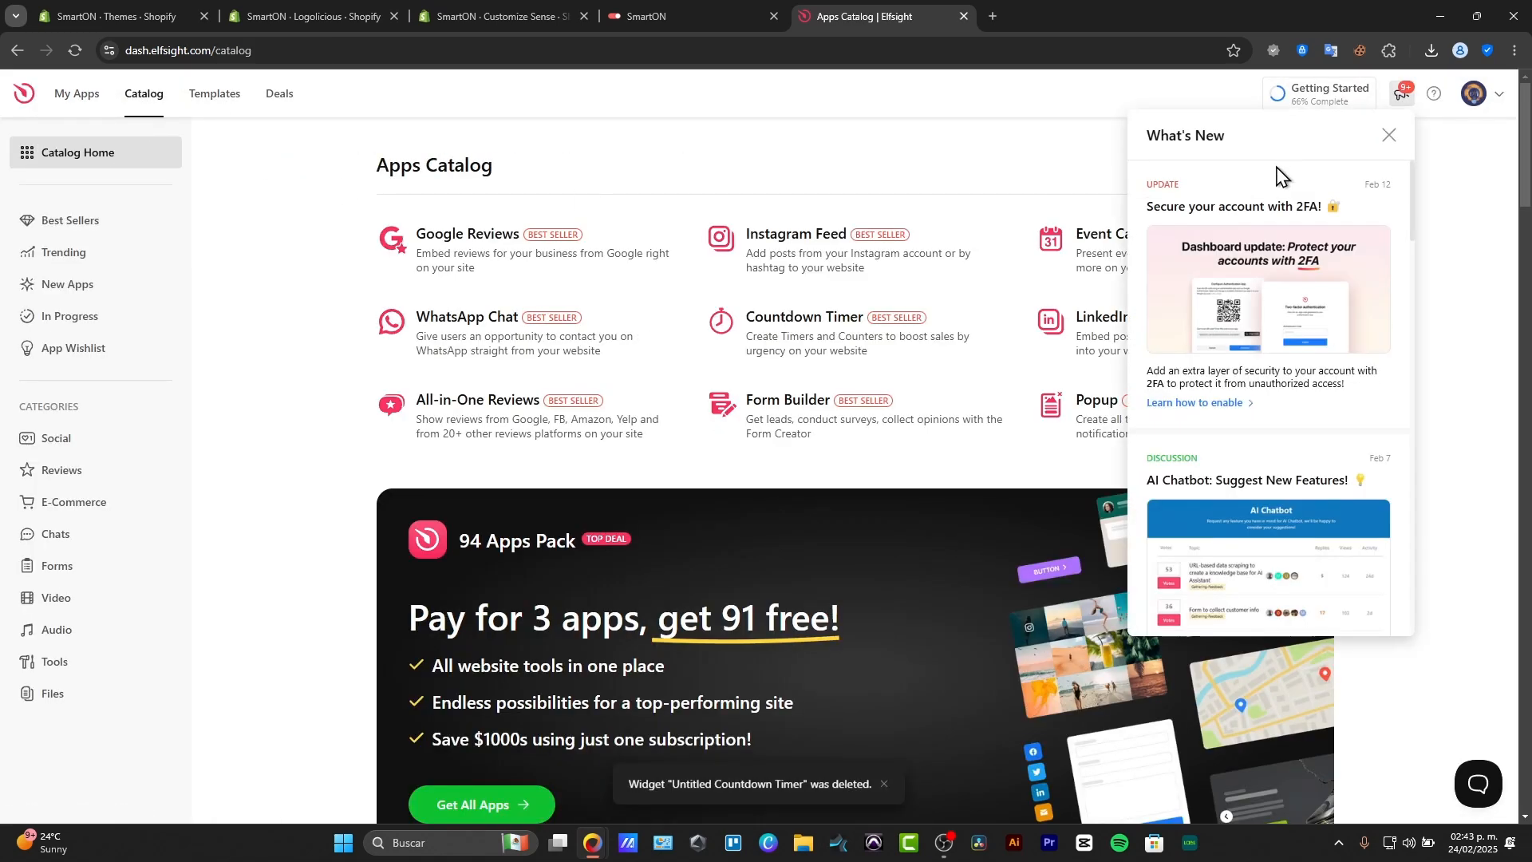
{"action": "left_click", "coordinate": [1388, 136]}
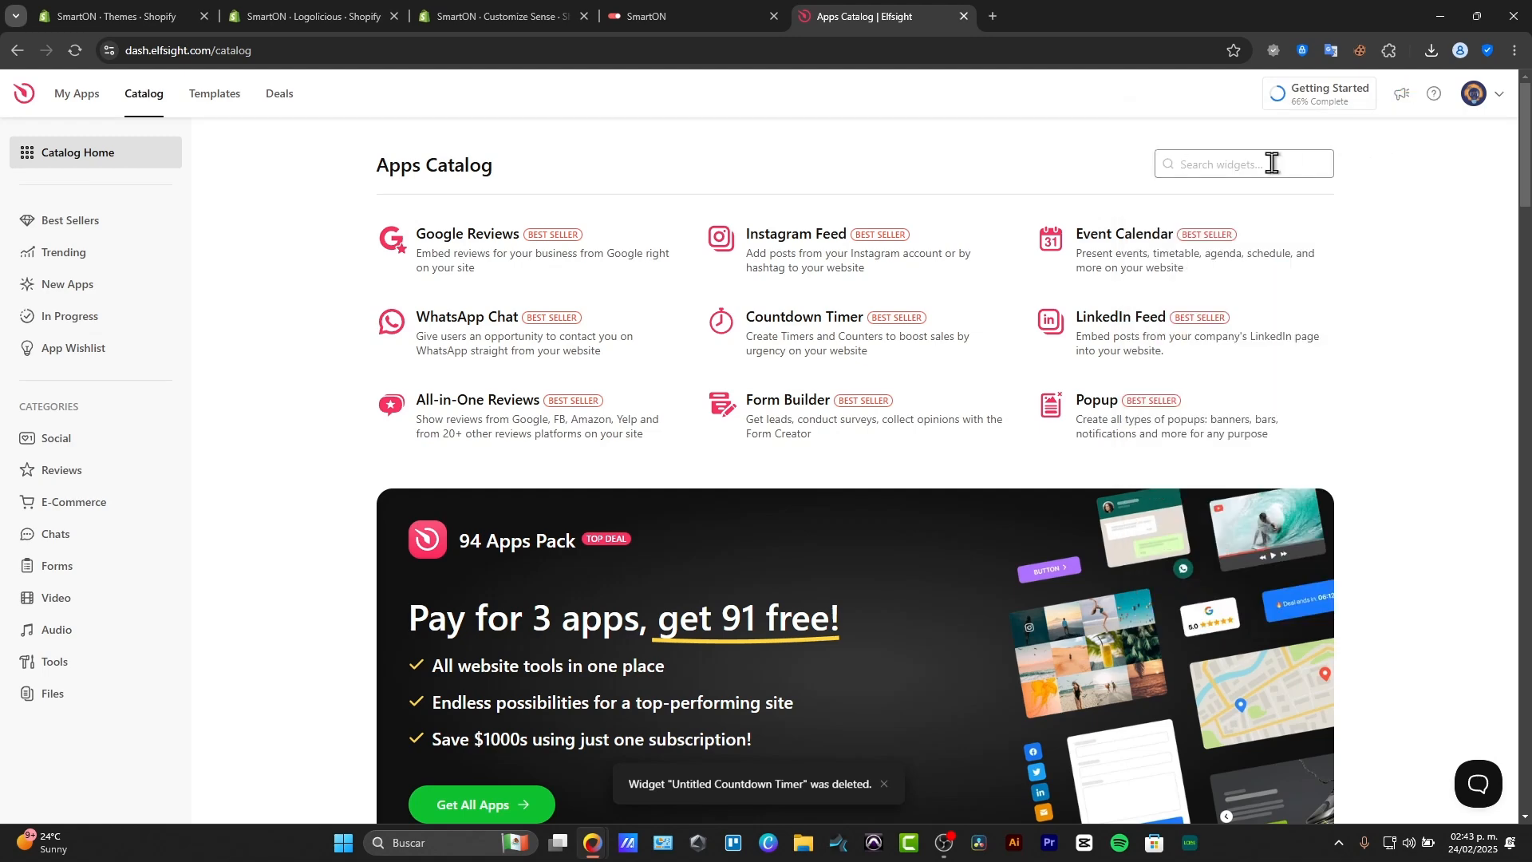
{"action": "left_click", "coordinate": [1272, 163]}
{"action": "type", "text": "slider"}
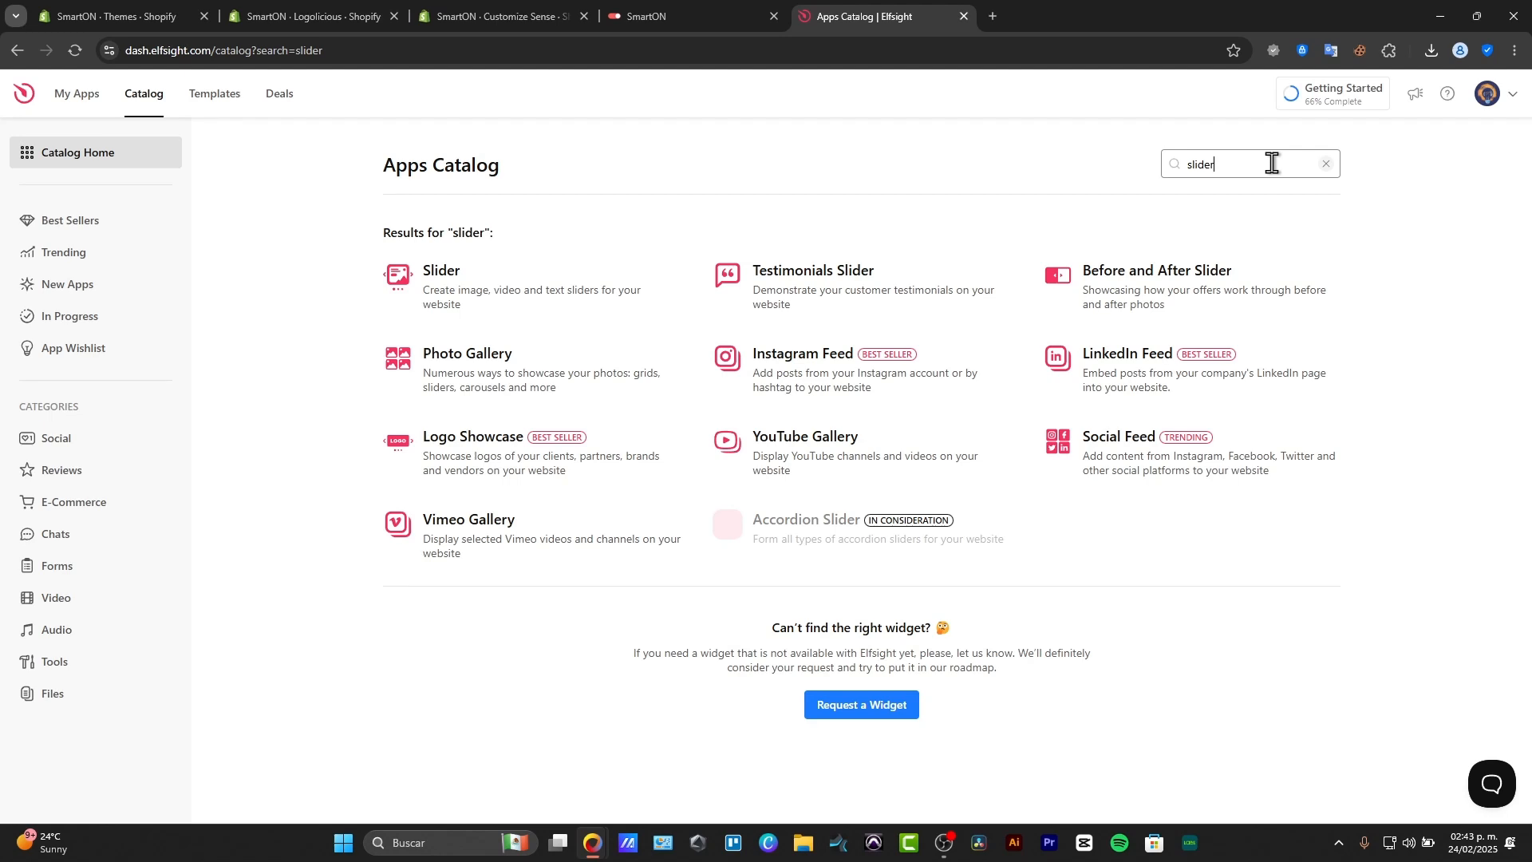
Create a Logo Showcase widget, preview the Logo Slider and Logo Grid templates, and continue with the Infinite Carousel template.
{"action": "left_click", "coordinate": [492, 475]}
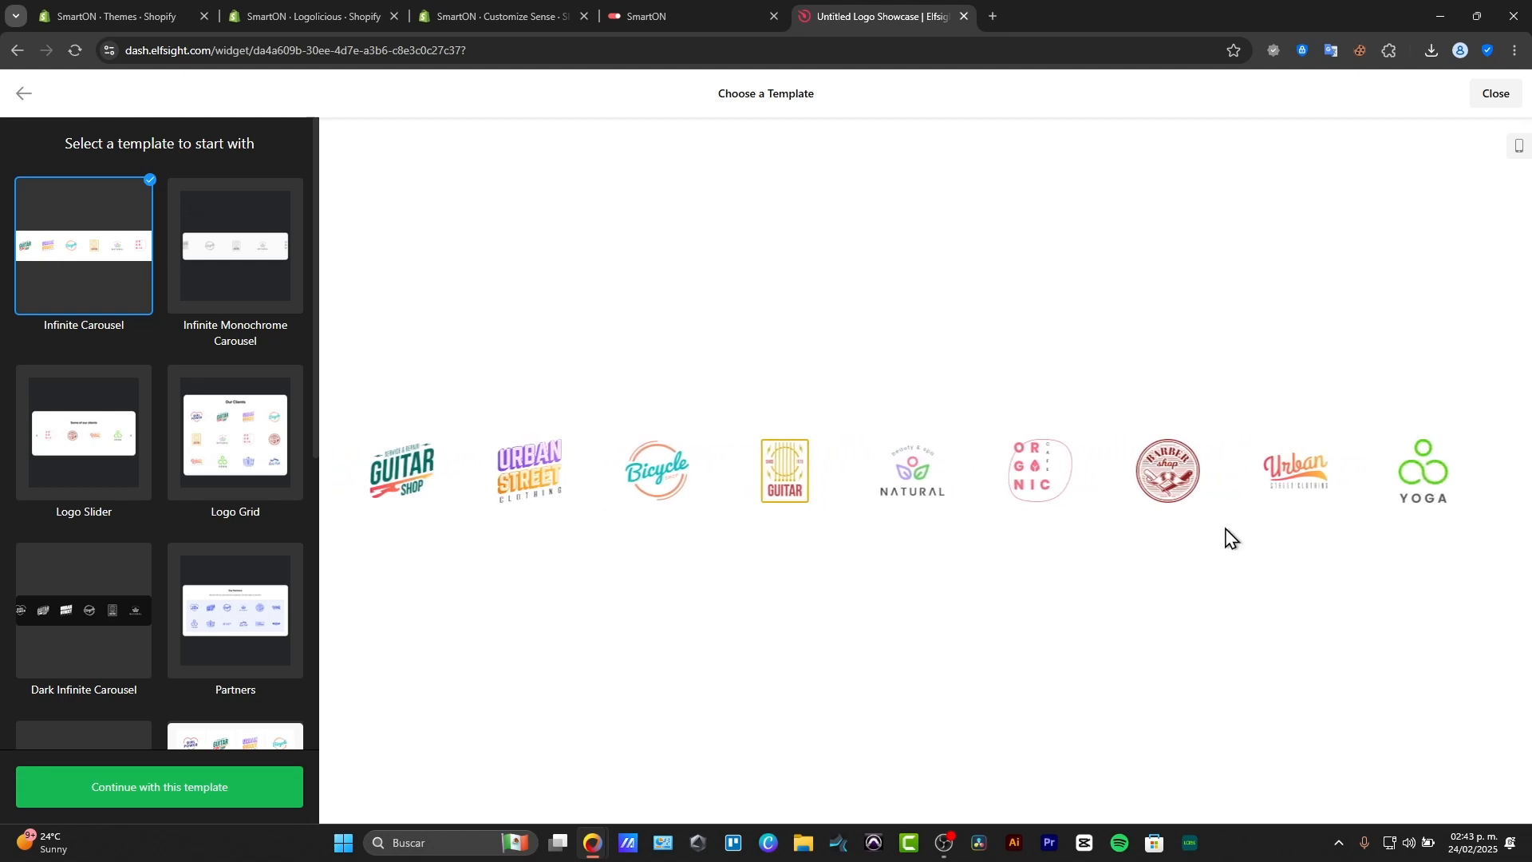
{"action": "left_click", "coordinate": [109, 438]}
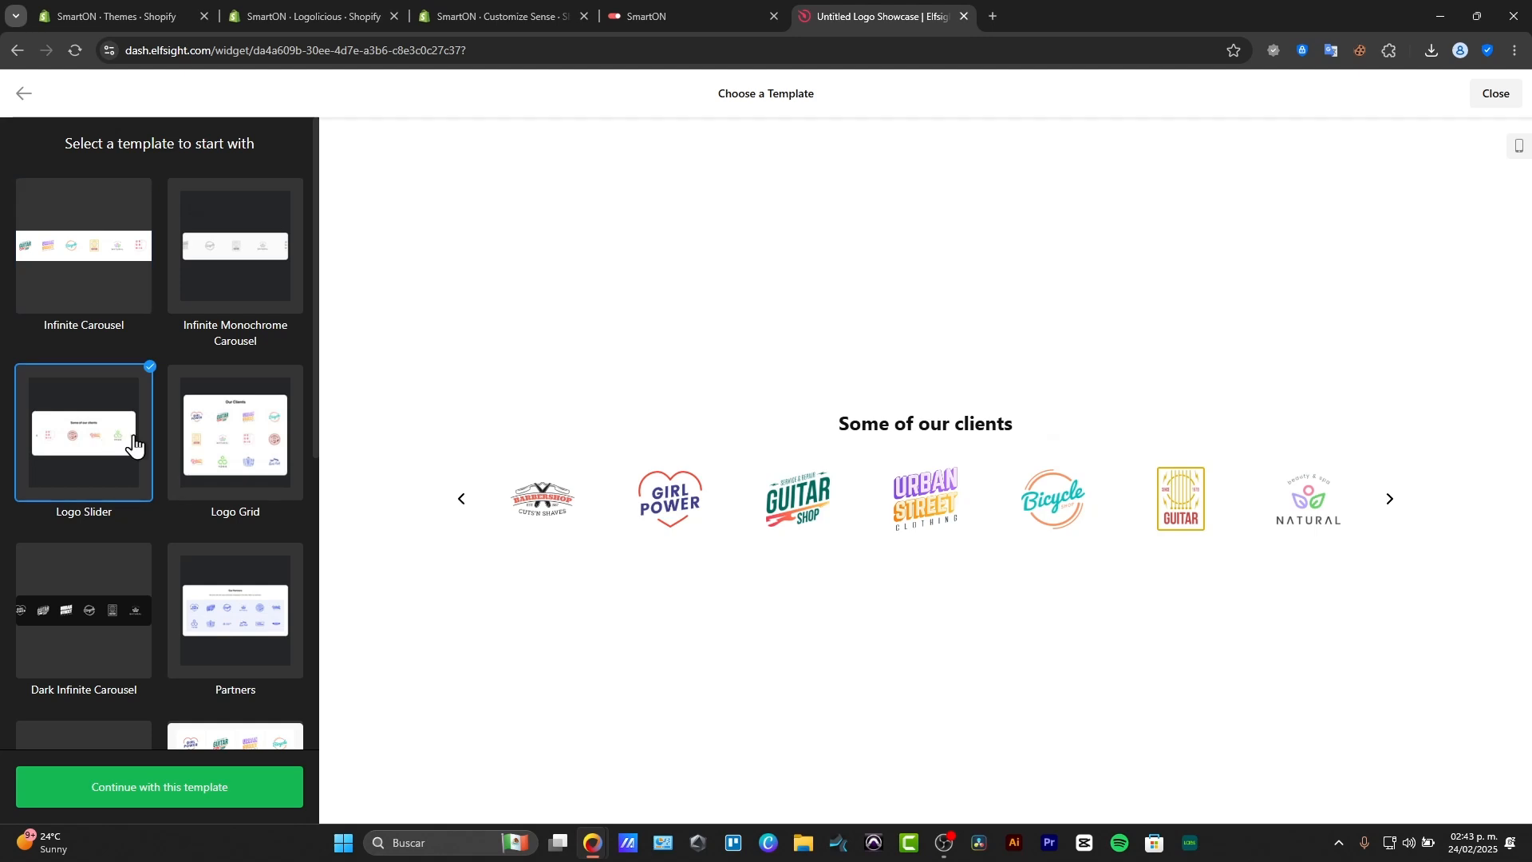
{"action": "left_click", "coordinate": [250, 258]}
{"action": "left_click", "coordinate": [250, 438]}
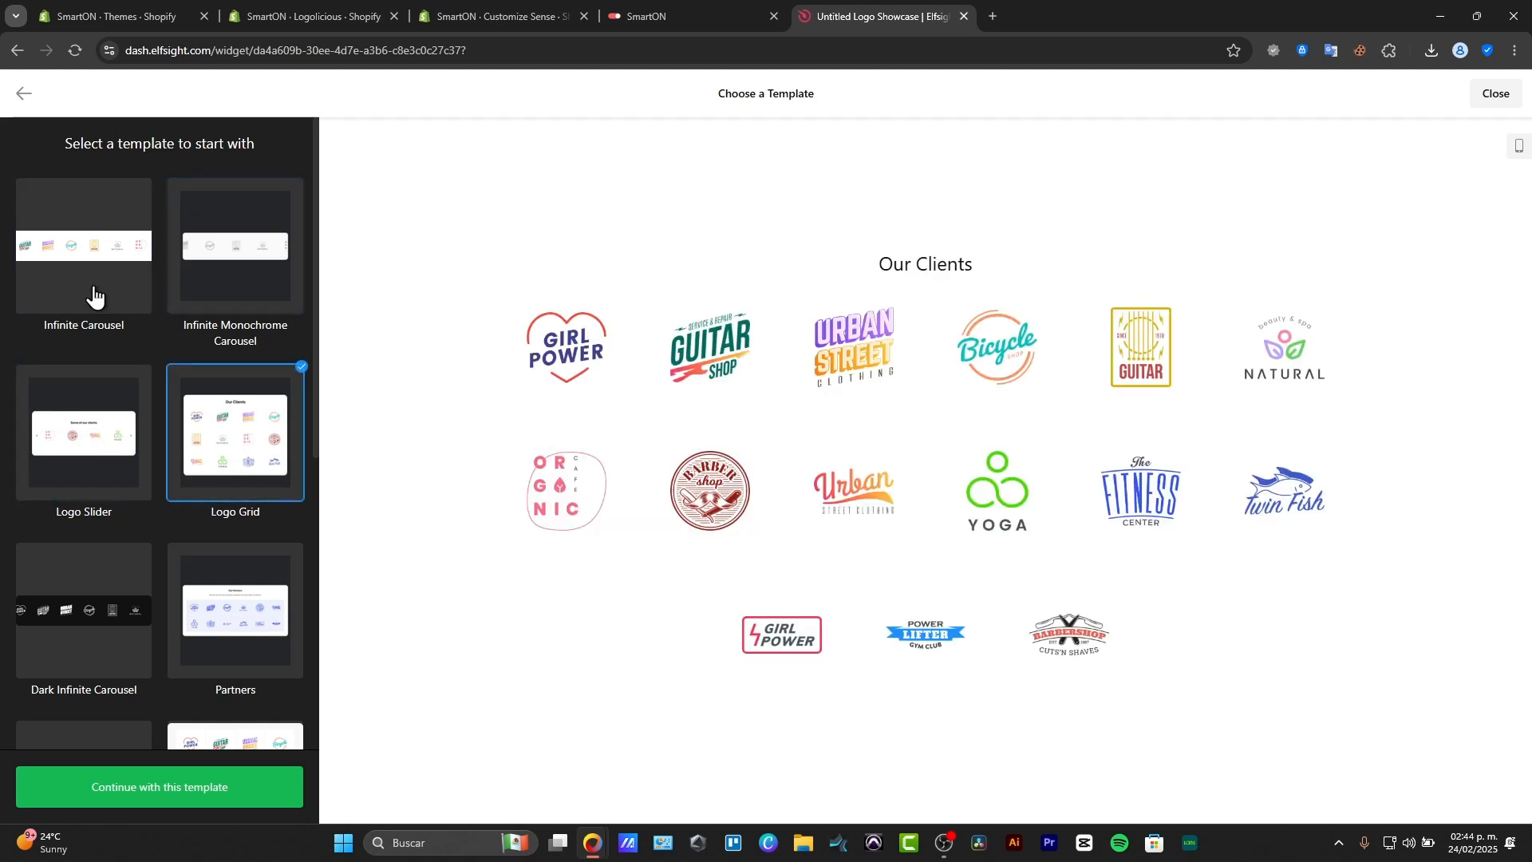
{"action": "left_click", "coordinate": [93, 295]}
{"action": "left_click", "coordinate": [195, 796]}
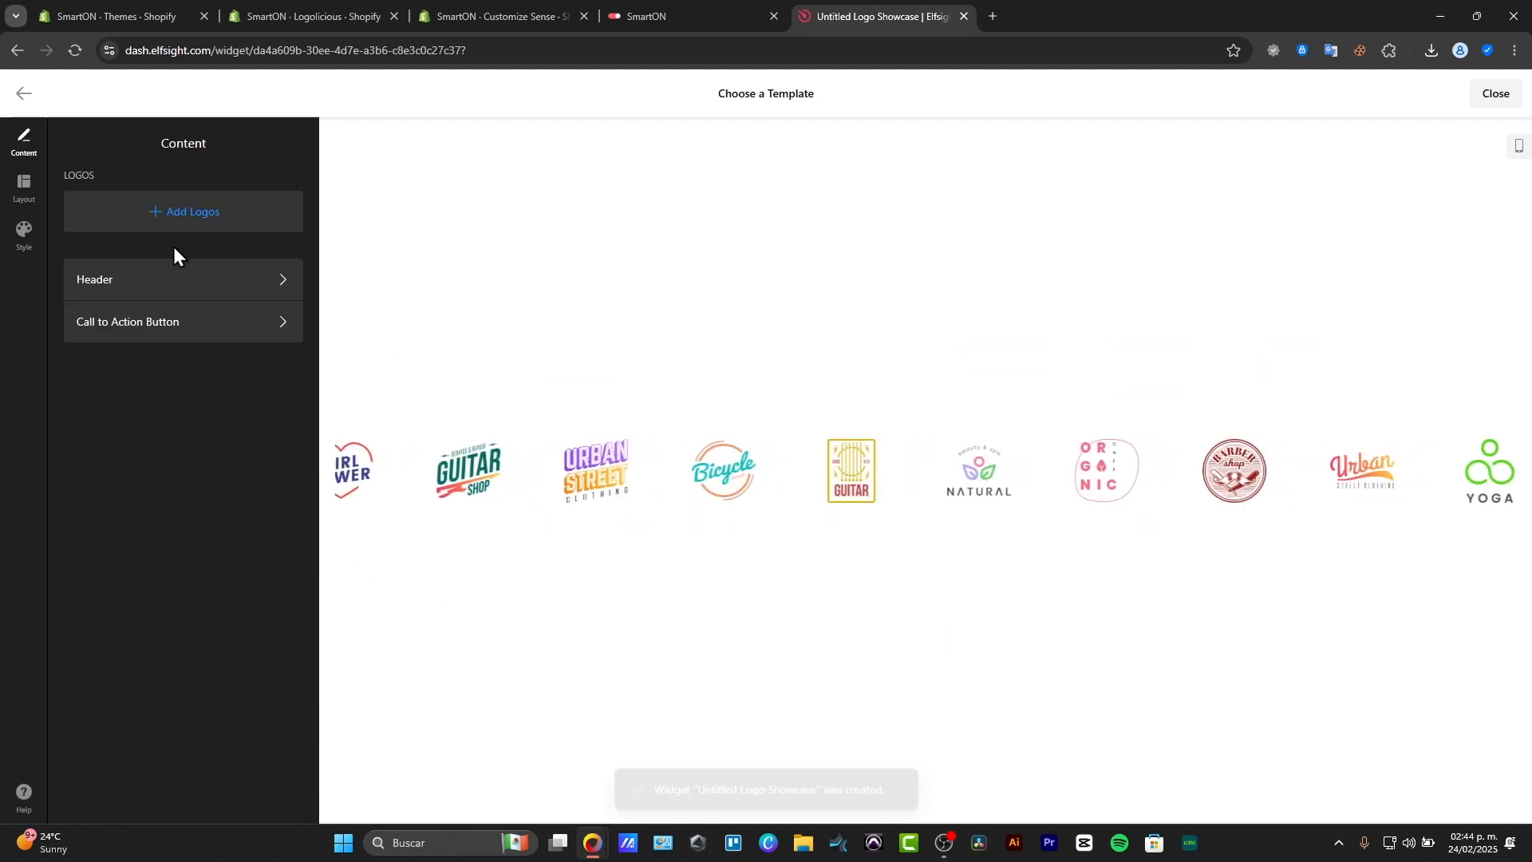
Upload the Rolling Stone, Forbes and Nike logo images to the widget, then publish it and close the editor.
{"action": "left_click", "coordinate": [201, 212]}
{"action": "left_click", "coordinate": [162, 501]}
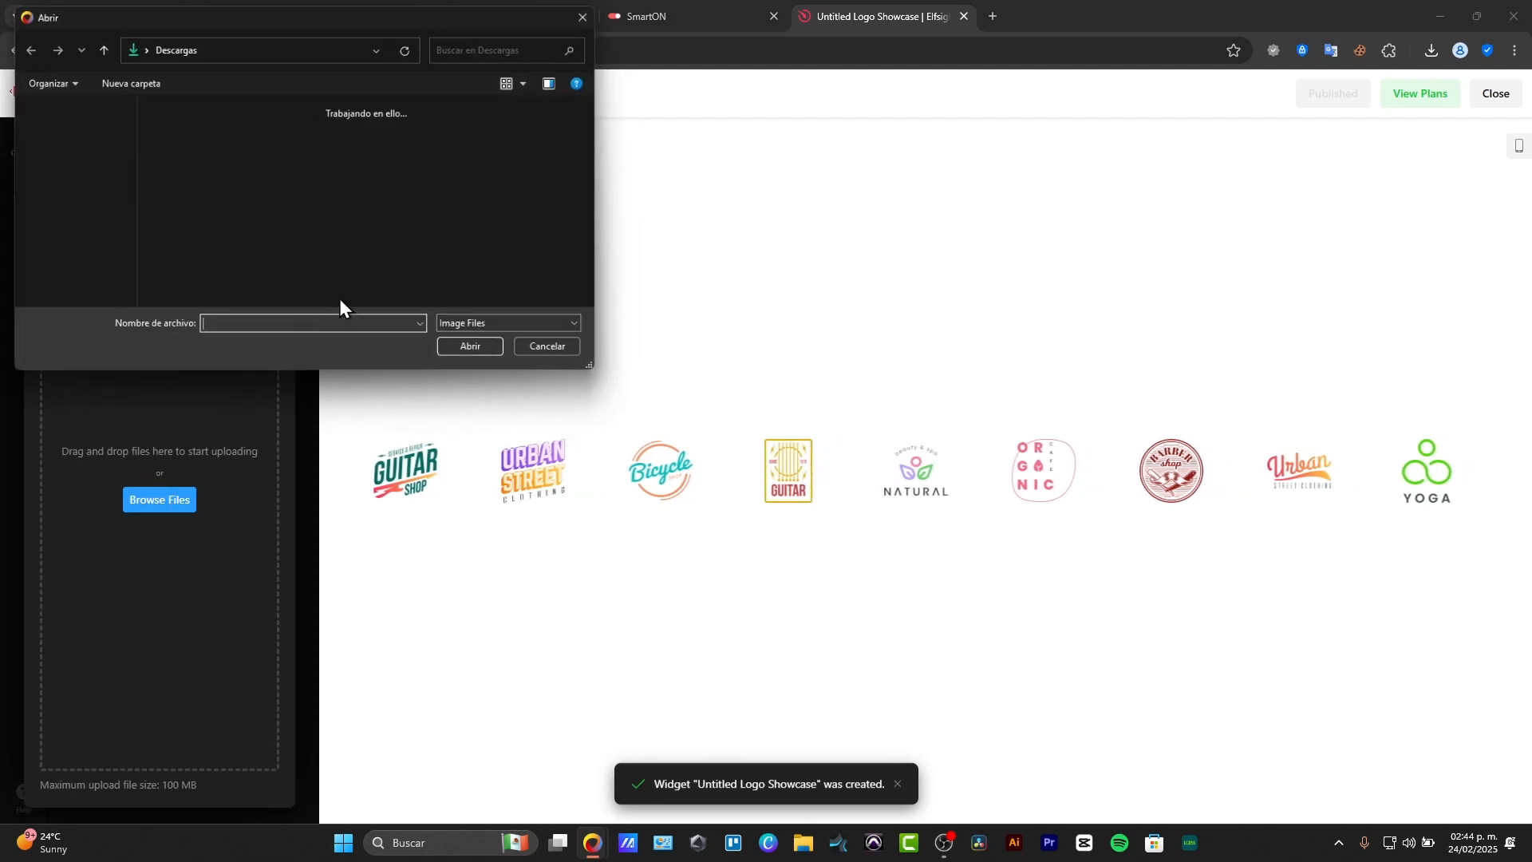
{"action": "double_click", "coordinate": [180, 145]}
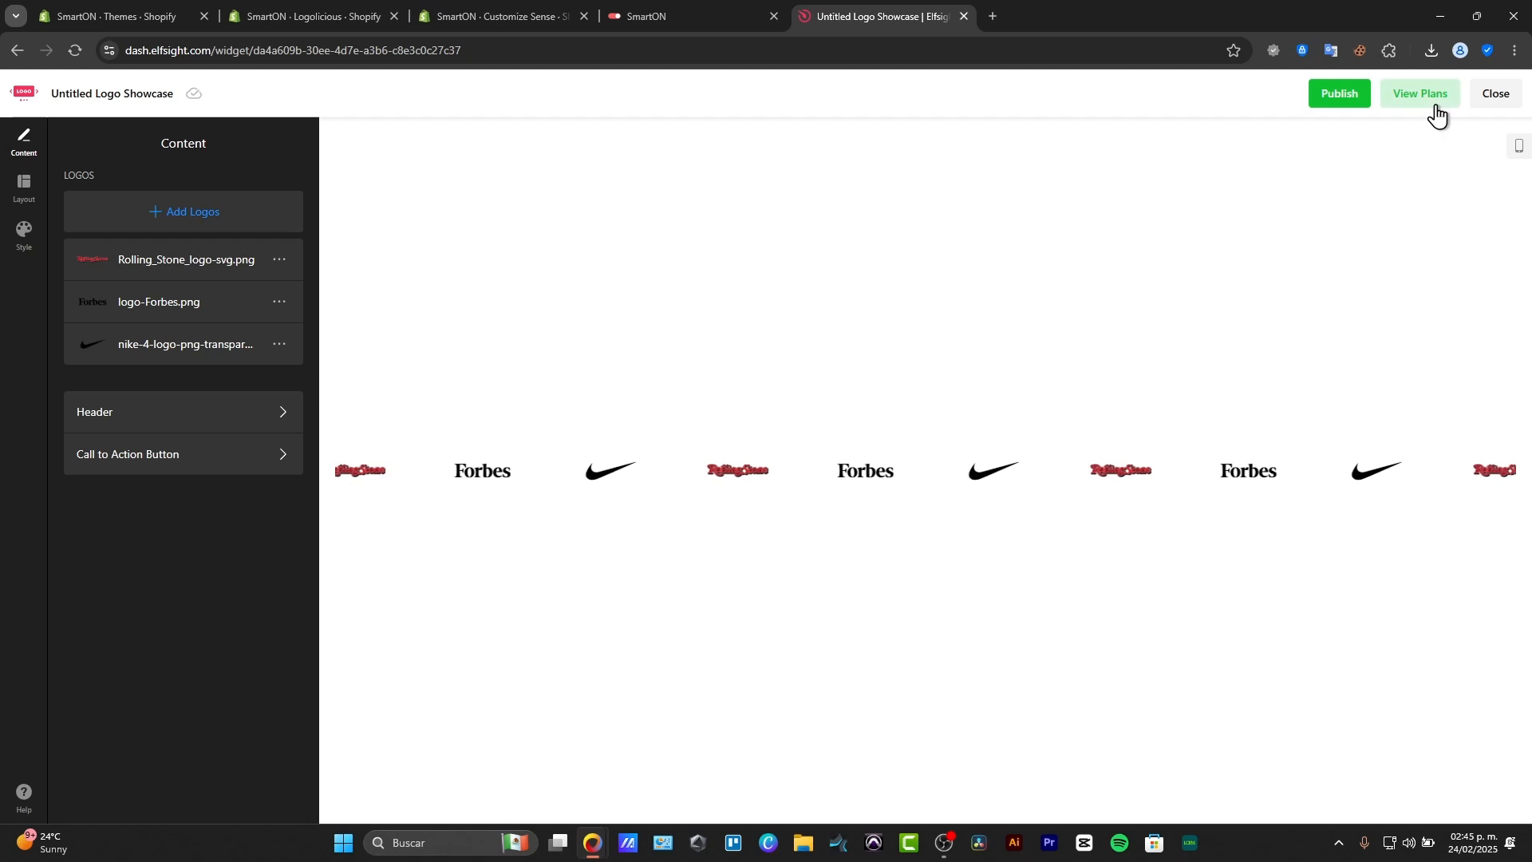
{"action": "left_click", "coordinate": [1344, 100]}
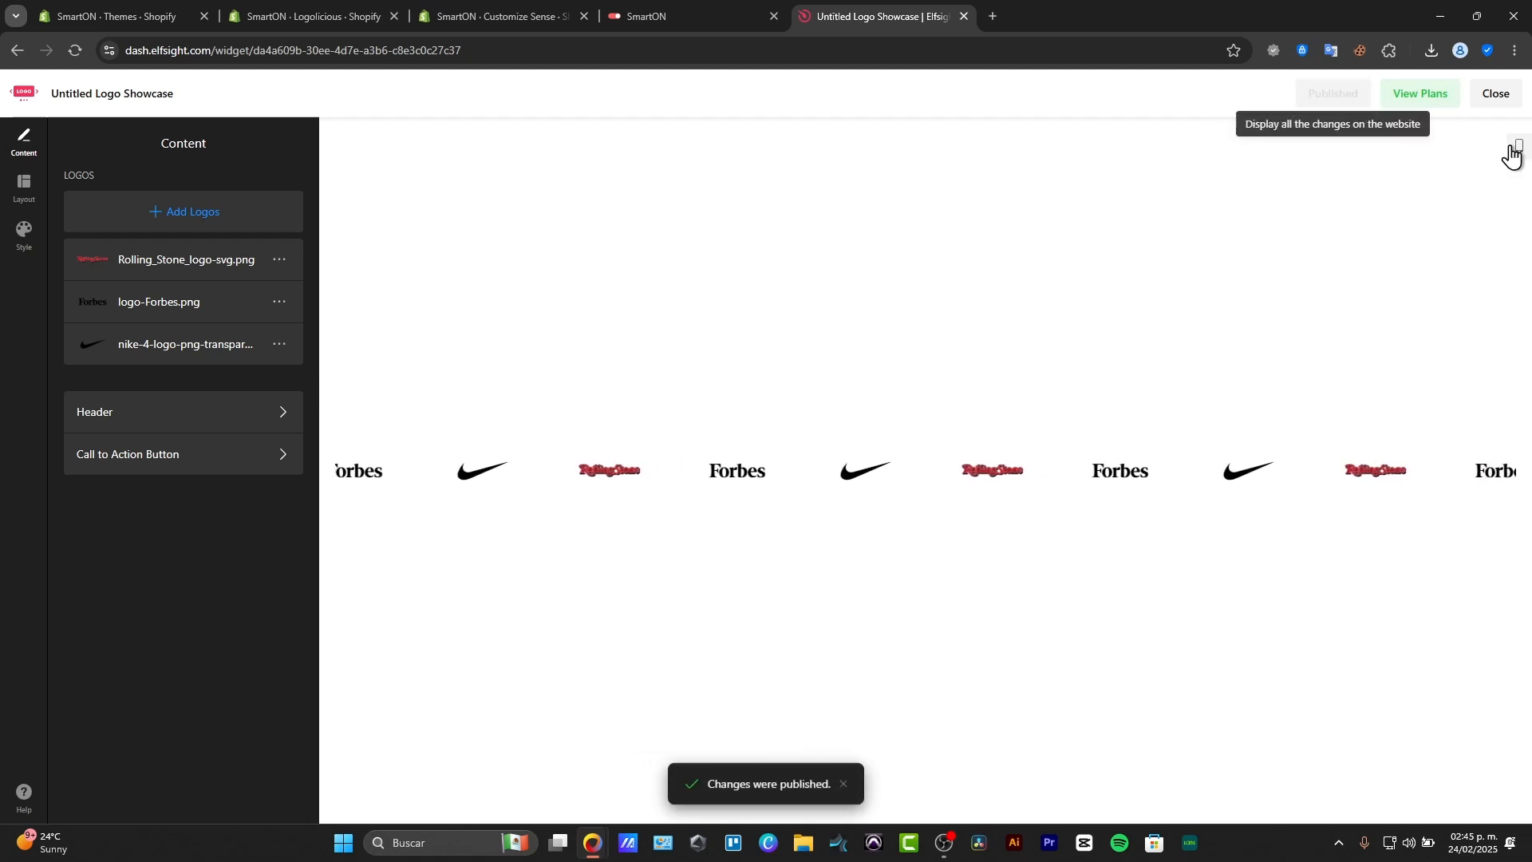
{"action": "left_click", "coordinate": [1496, 93]}
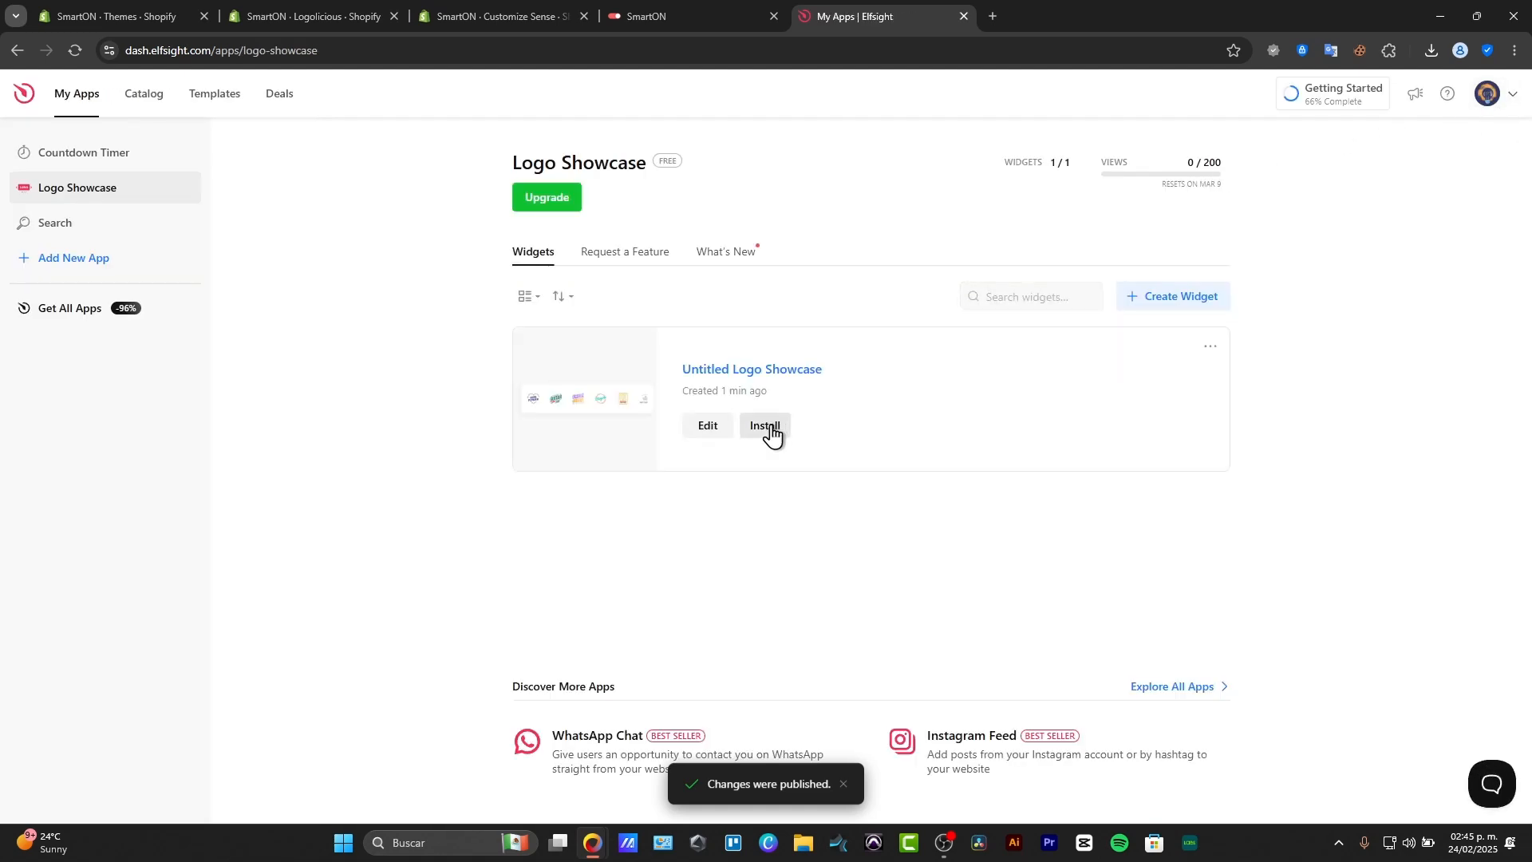
Open the Logo Showcase widget's installation options, check the Shopify tutorial and copy the embed code.
{"action": "left_click", "coordinate": [775, 435]}
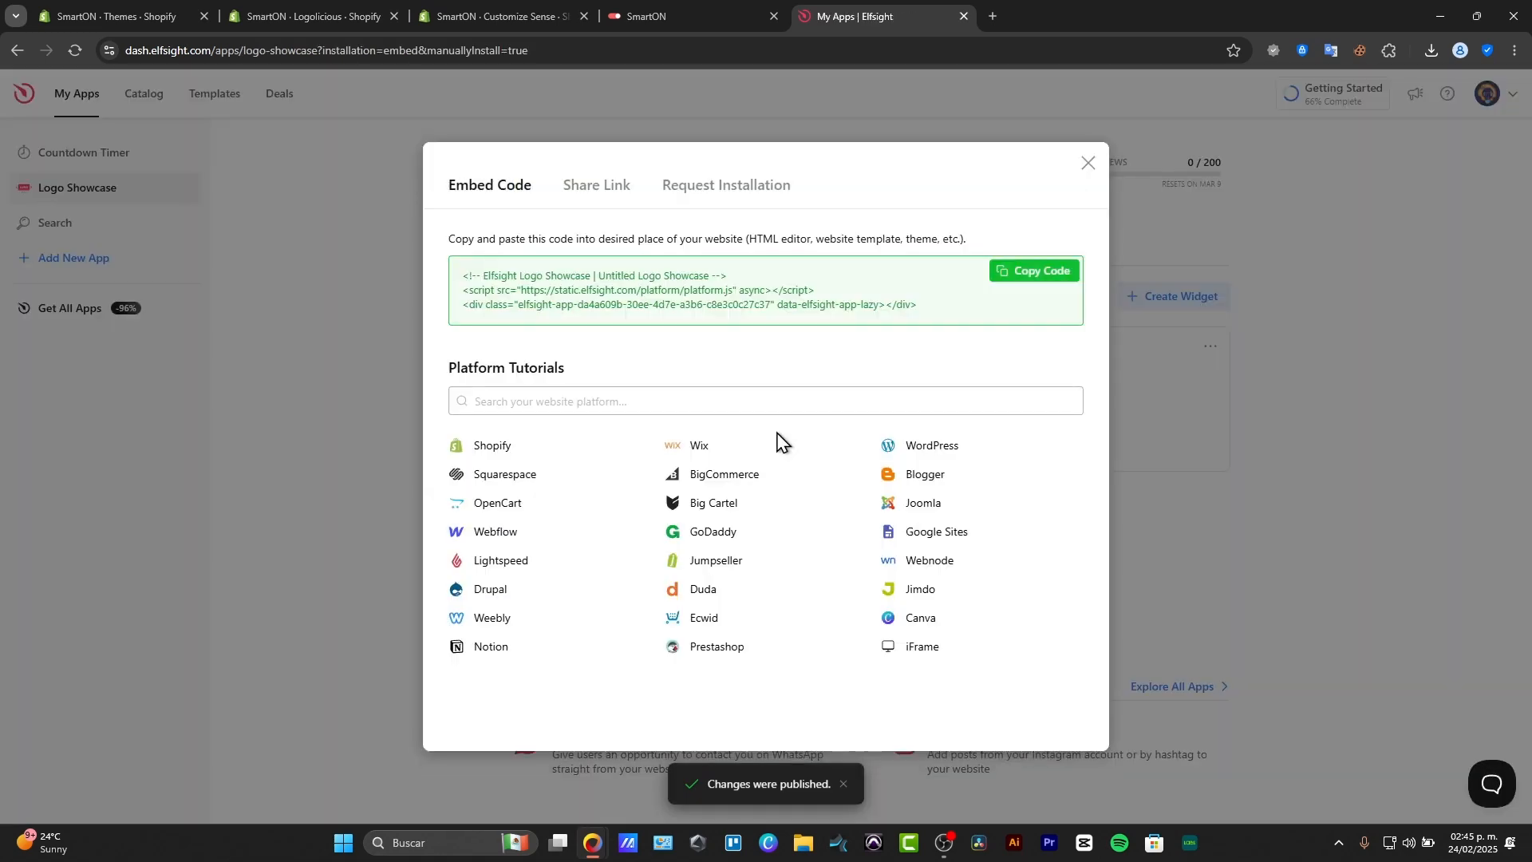
{"action": "left_click", "coordinate": [555, 461]}
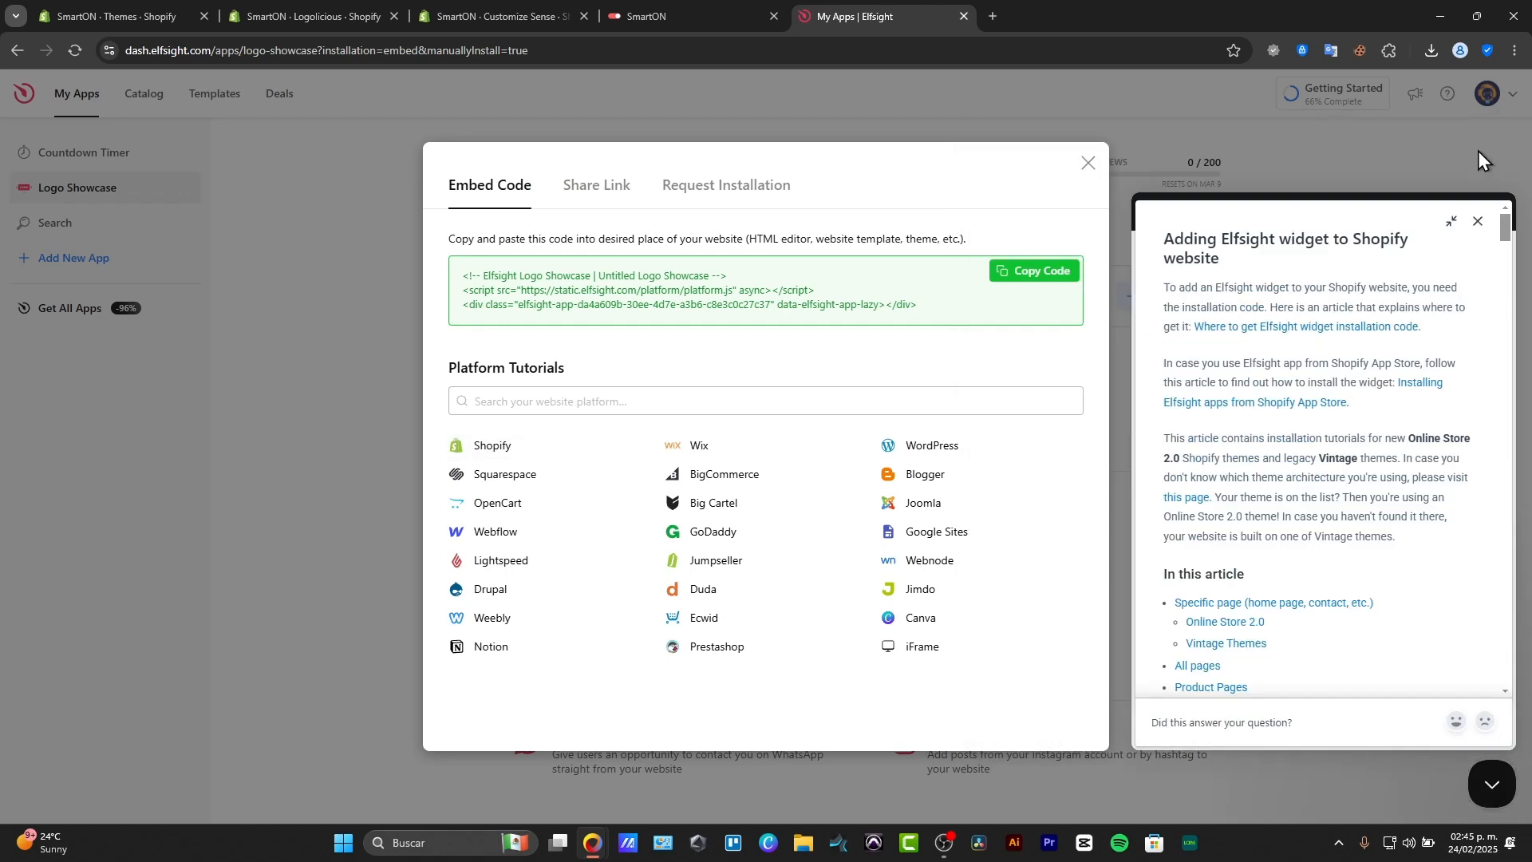
{"action": "left_click", "coordinate": [1478, 221]}
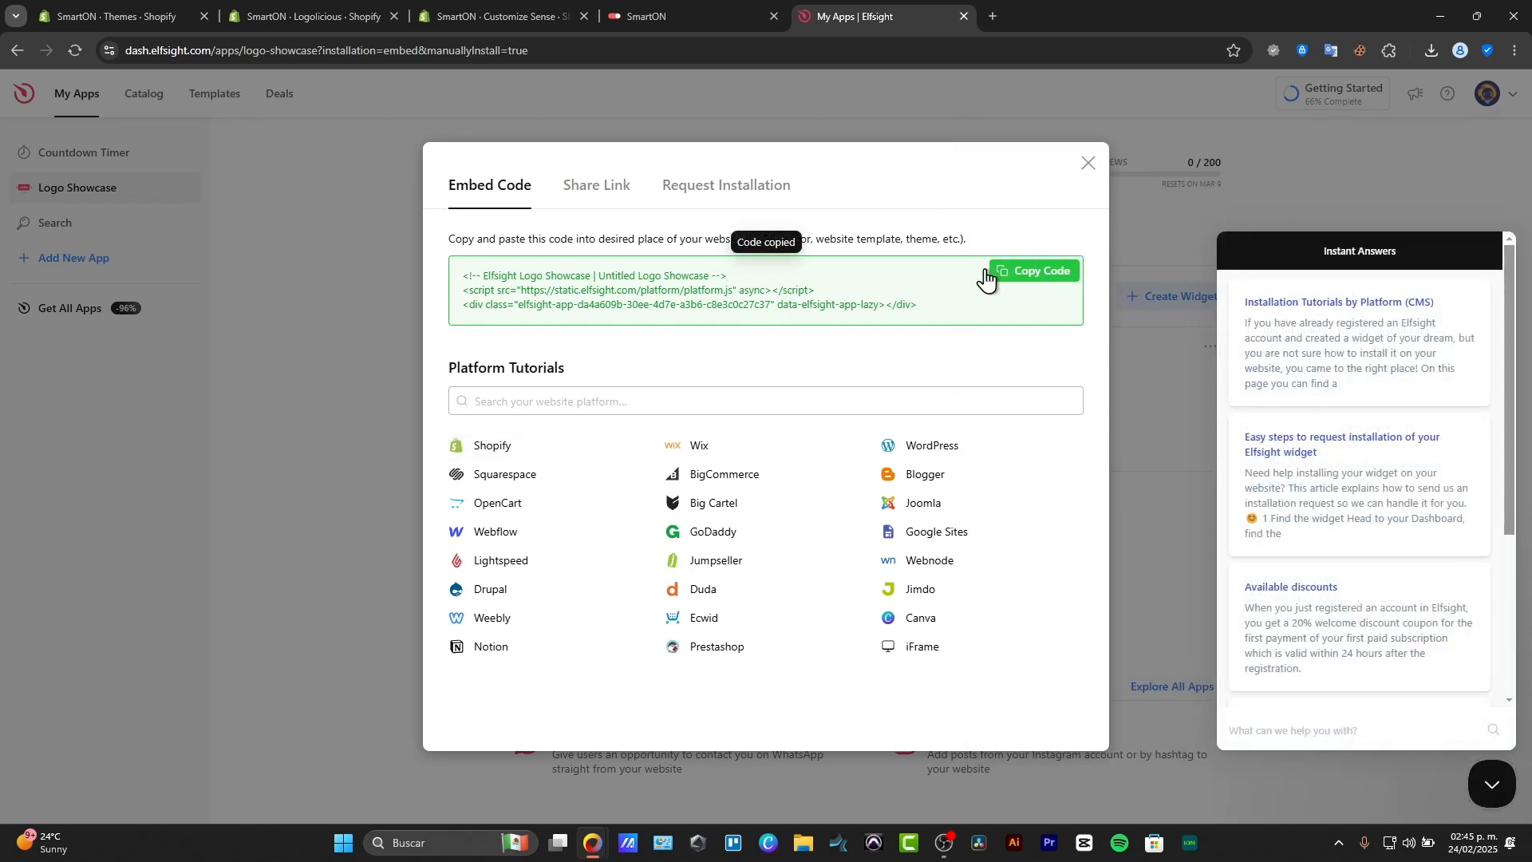
Switch to the Shopify theme editor, add a Custom Liquid section to the home page template and paste the Elfsight embed code into it.
{"action": "left_click", "coordinate": [145, 16]}
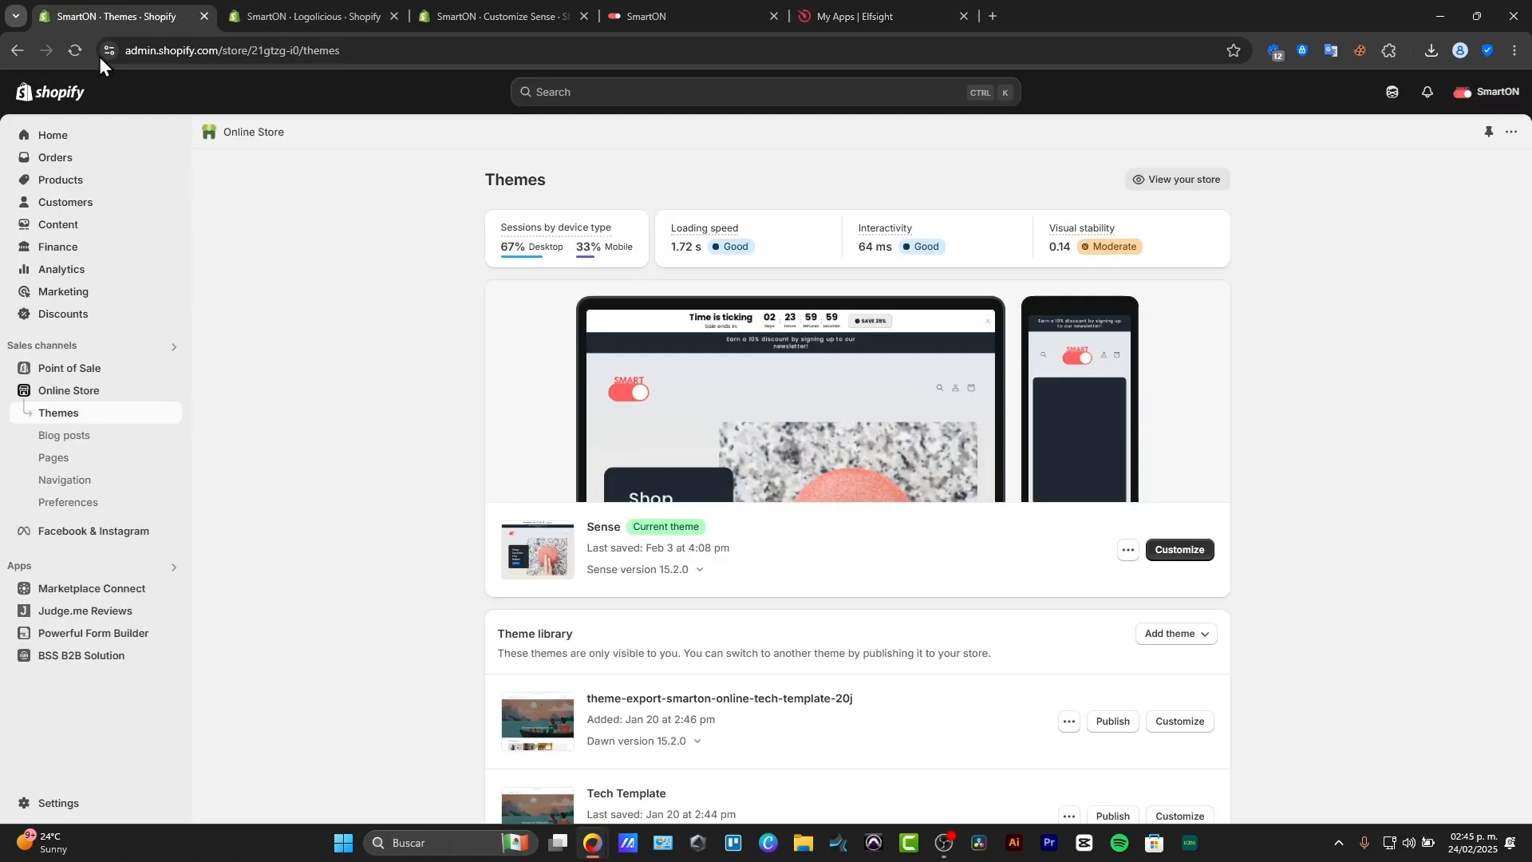
{"action": "left_click", "coordinate": [319, 3]}
{"action": "left_click", "coordinate": [493, 3]}
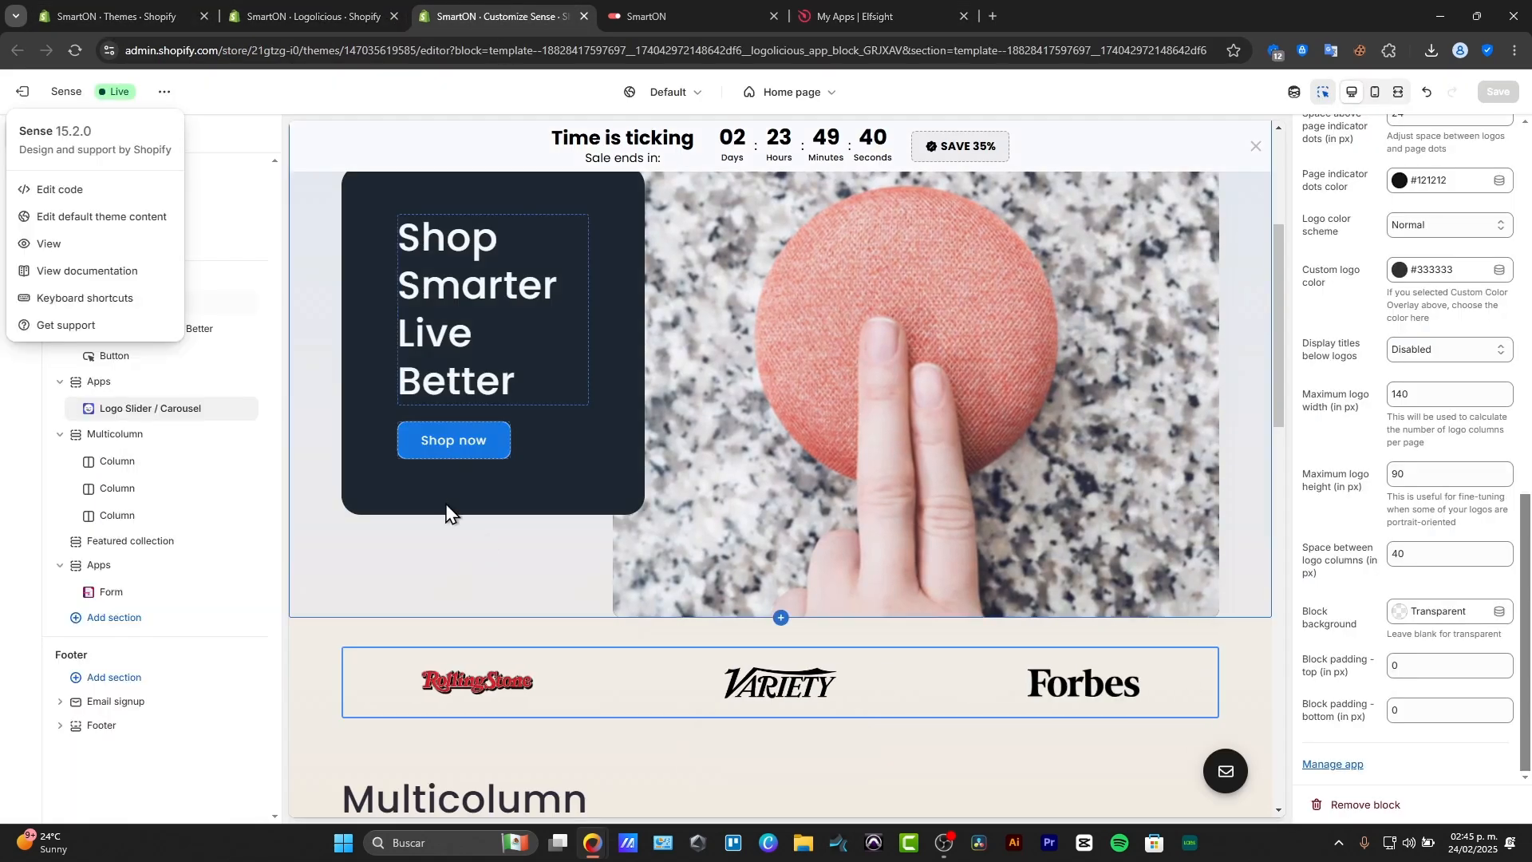
{"action": "left_click", "coordinate": [112, 618]}
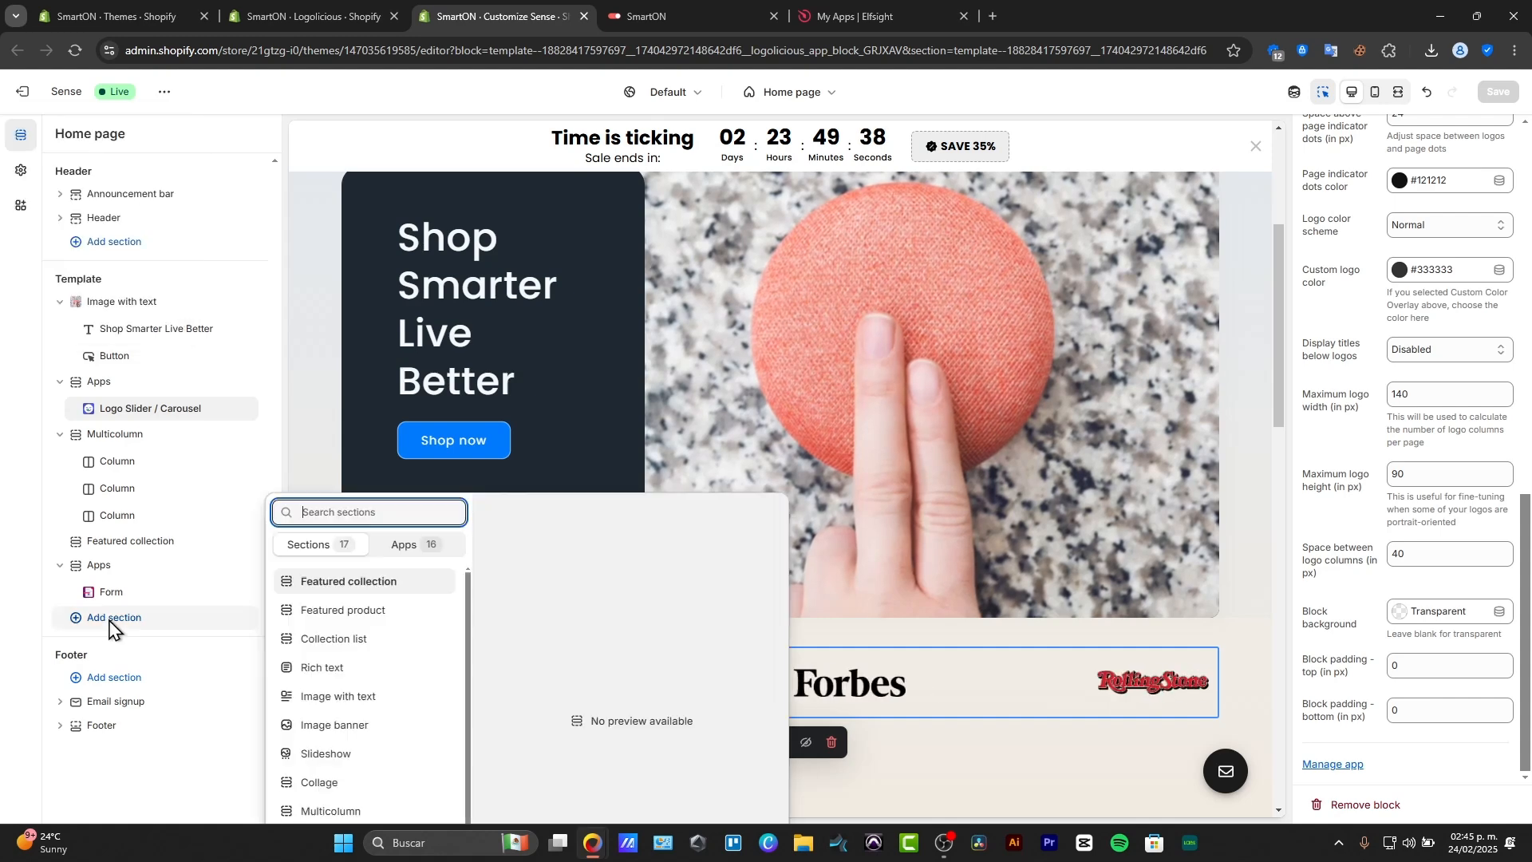
{"action": "scroll", "coordinate": [401, 698], "scroll_direction": "down", "scroll_amount": 3}
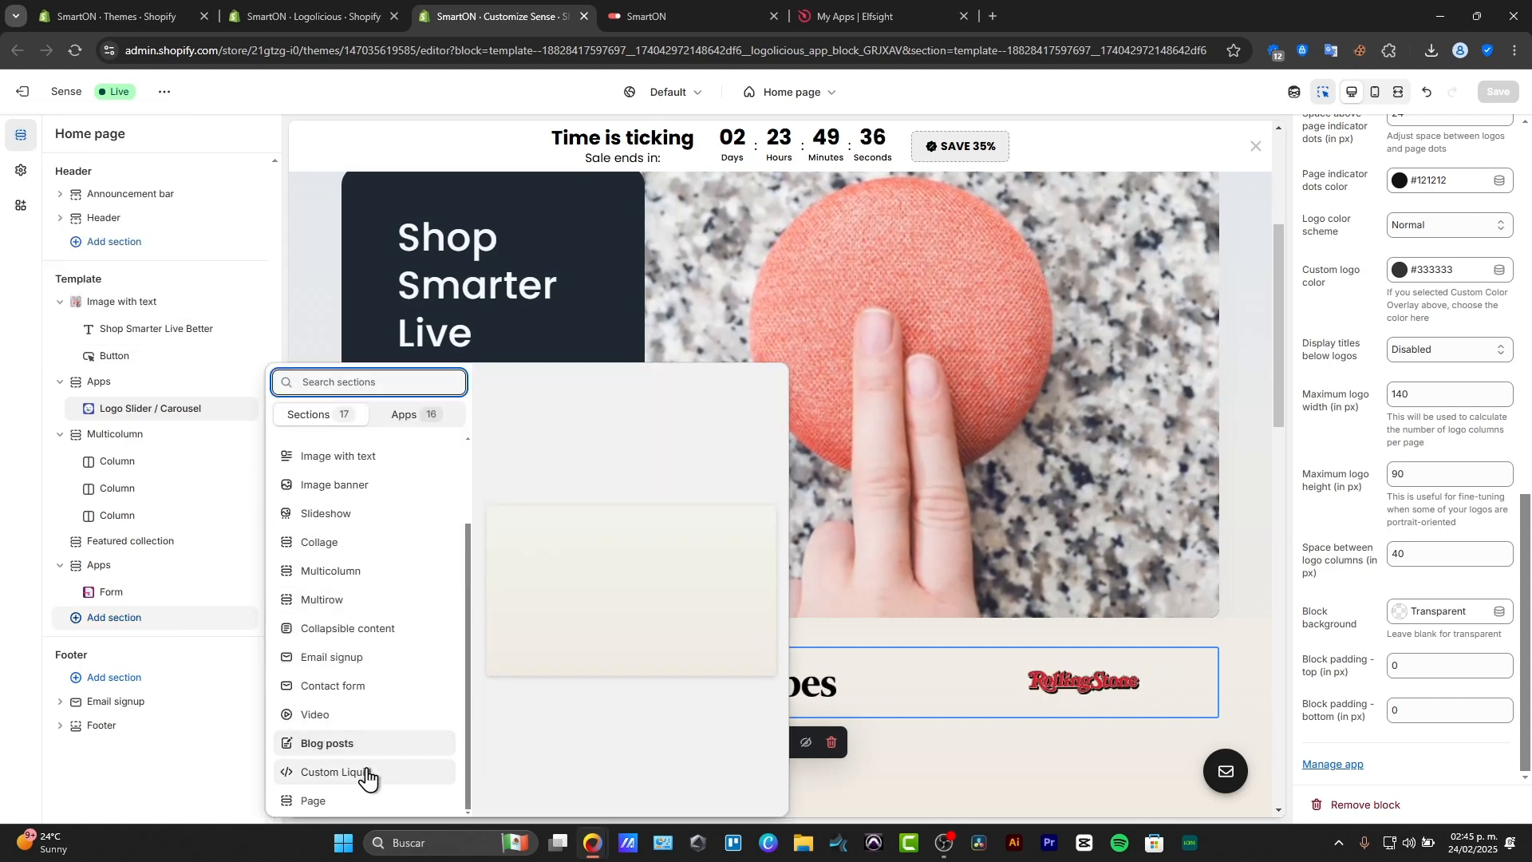
{"action": "left_click", "coordinate": [342, 774]}
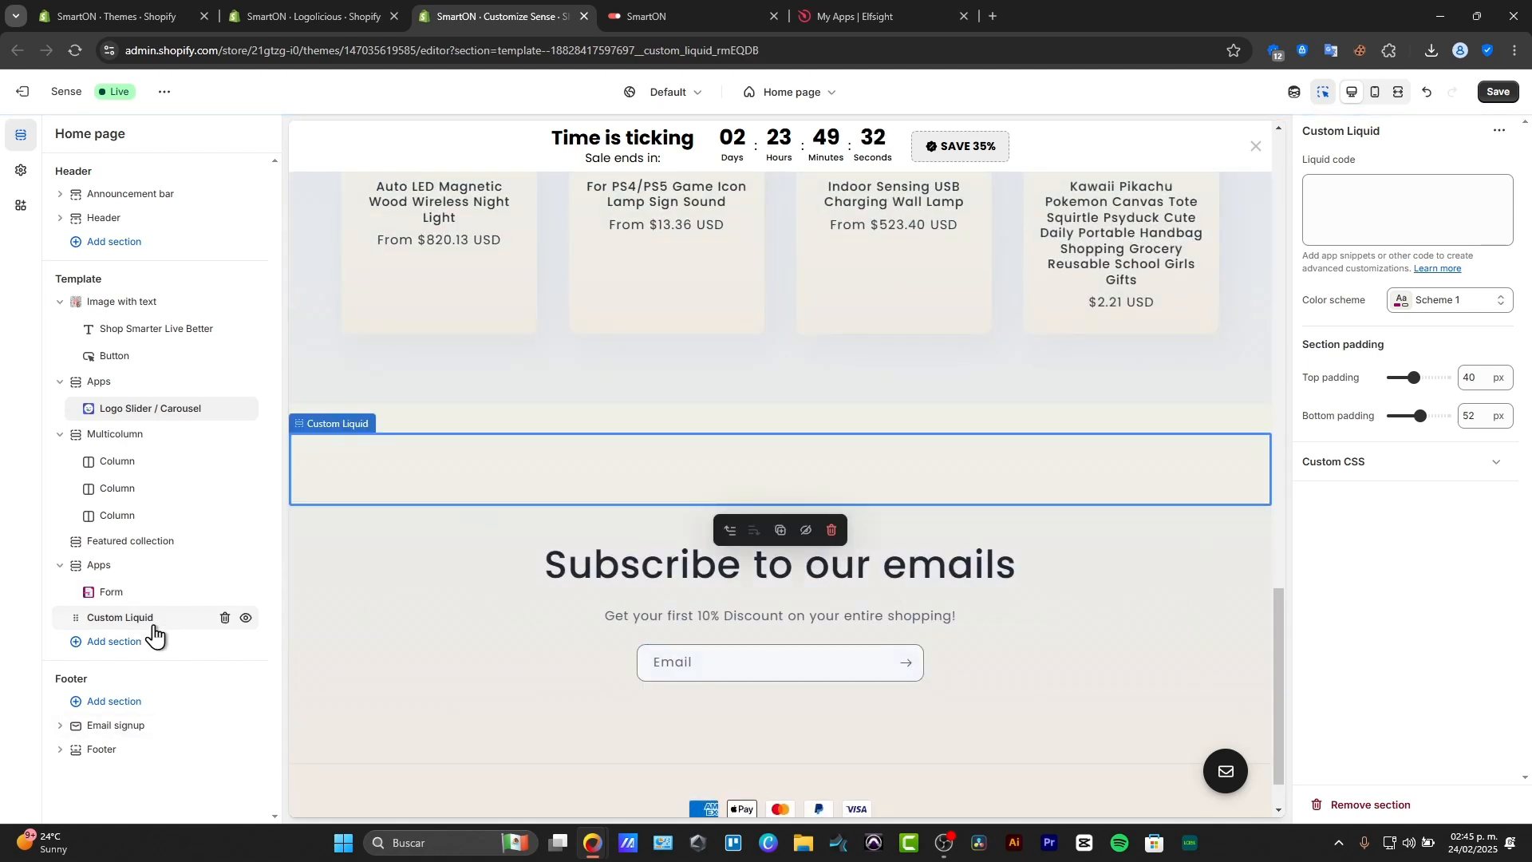
{"action": "type", "text": "<script src=\"https://static.elfsight.com/platform/platform.js\" async></script> <div class=\"elfsight-app-da4a609b-30ee-4d7e-a3b6-c8e3c0c27c37\" data-elfsight-app-lazy></div>"}
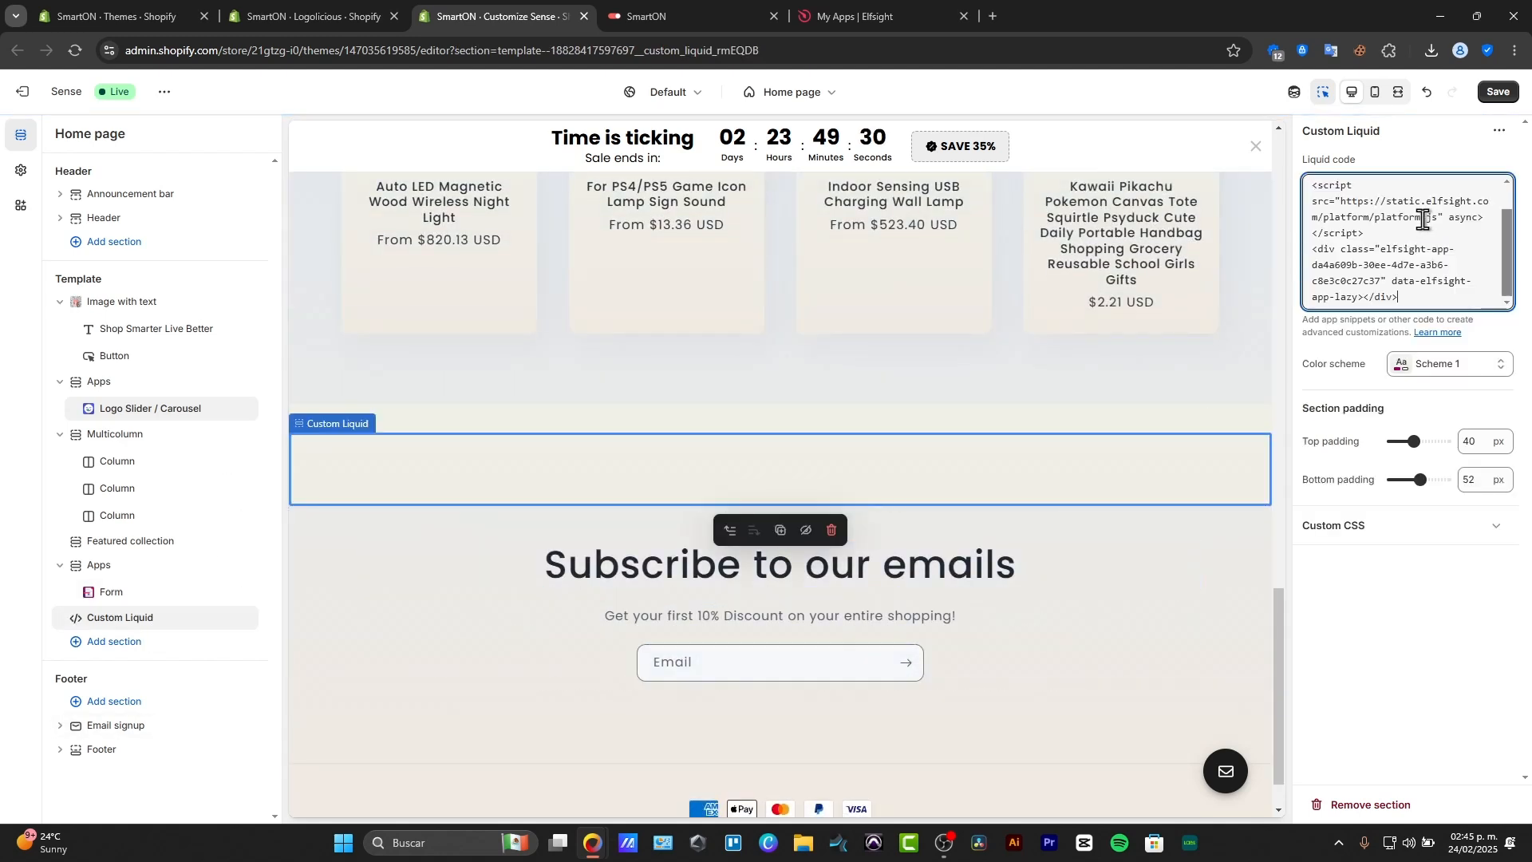